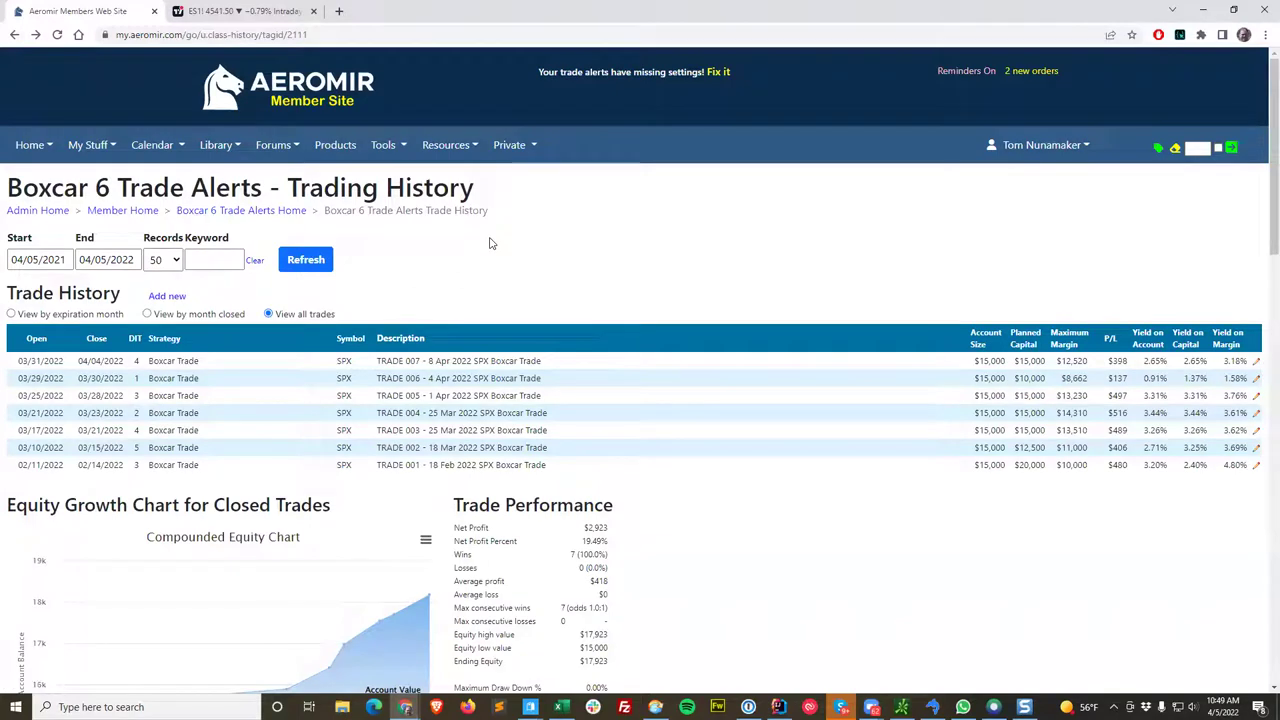
# Step: Review the Boxcar 6 trade history table, compounded equity chart and trade performance statistics
pyautogui.scroll(-1, 491, 244)
pyautogui.scroll(-2, 491, 244)
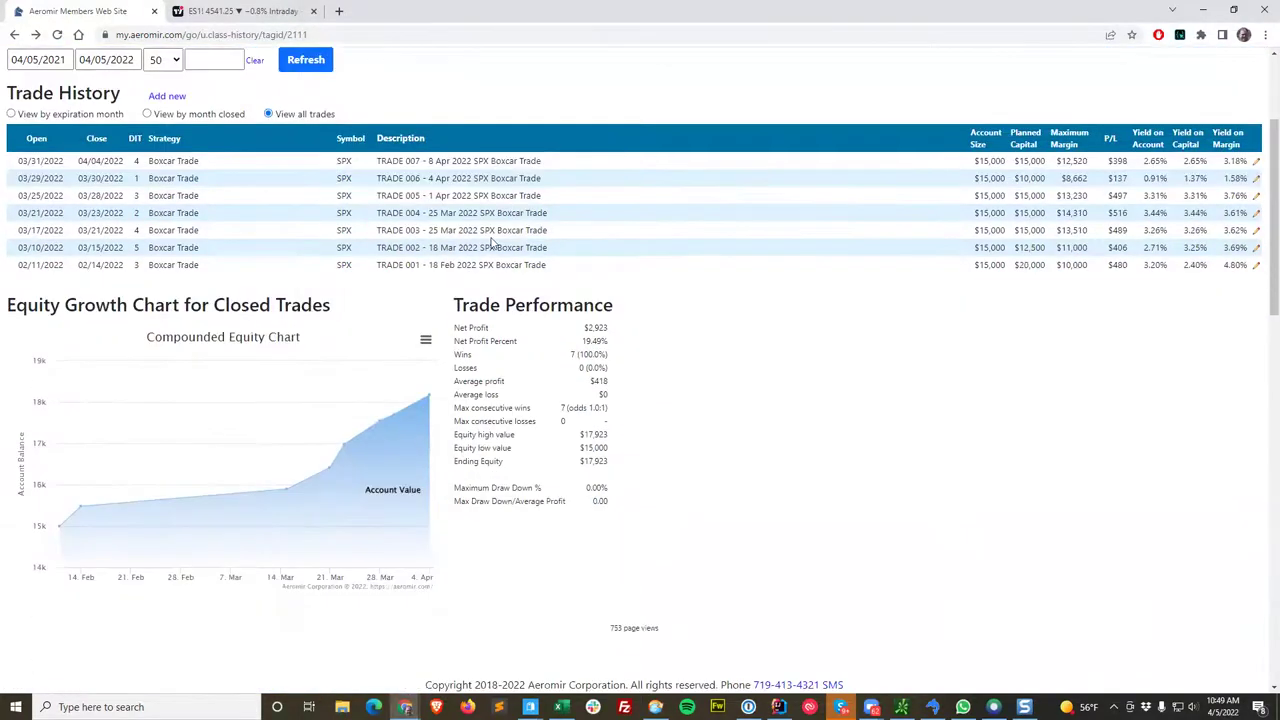
pyautogui.scroll(1, 420, 240)
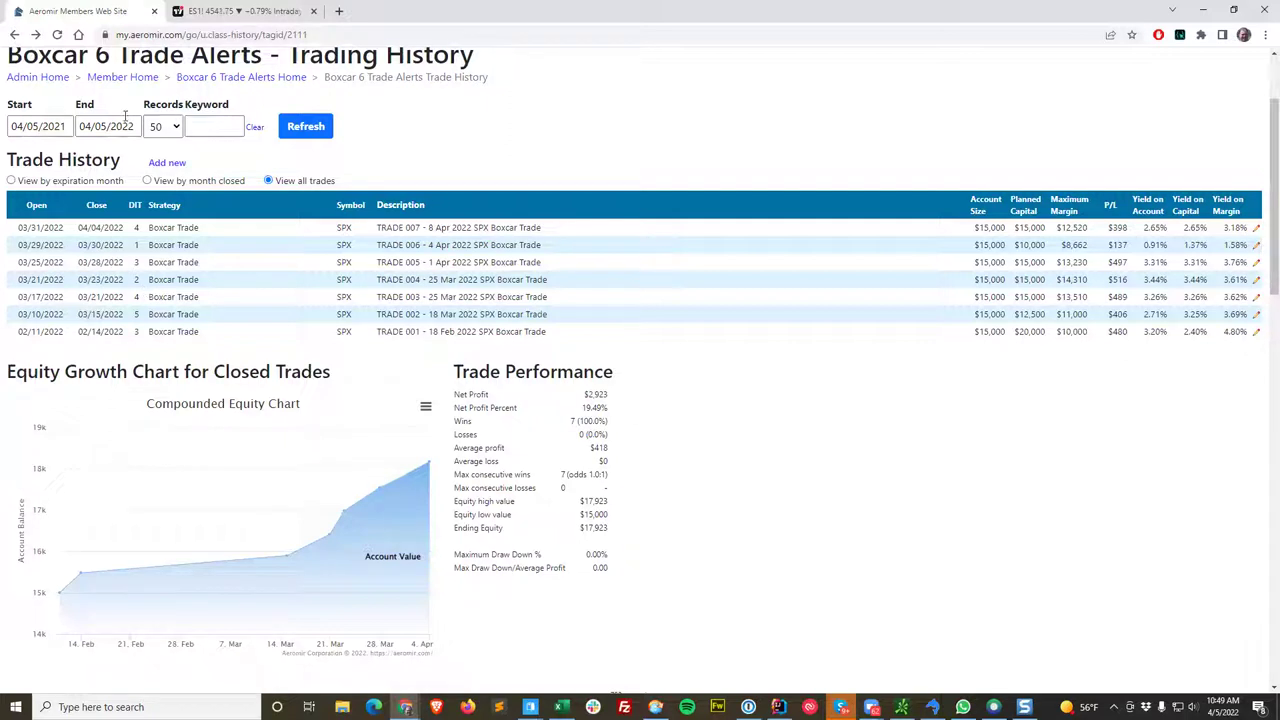
pyautogui.scroll(2, 120, 114)
# Step: Open the Member Home page and check the upcoming U.S. economic events, including the FOMC Minutes
pyautogui.click(118, 216)
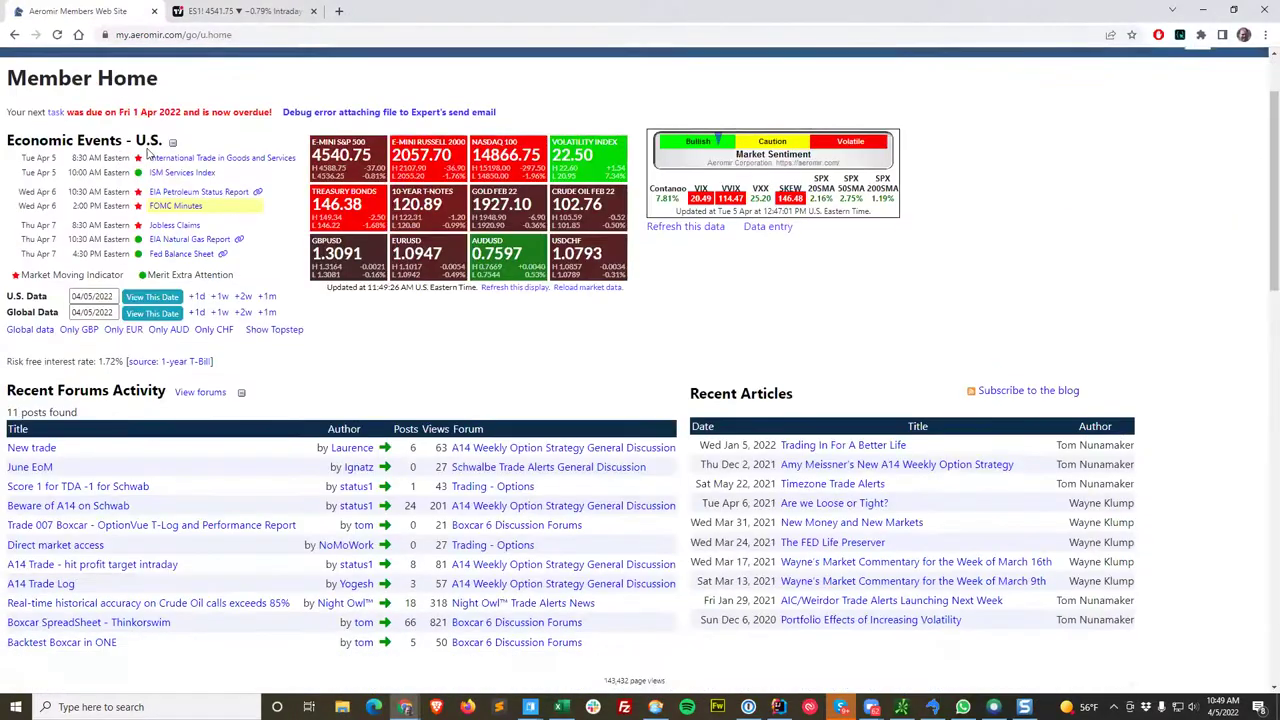
pyautogui.scroll(-2, 143, 115)
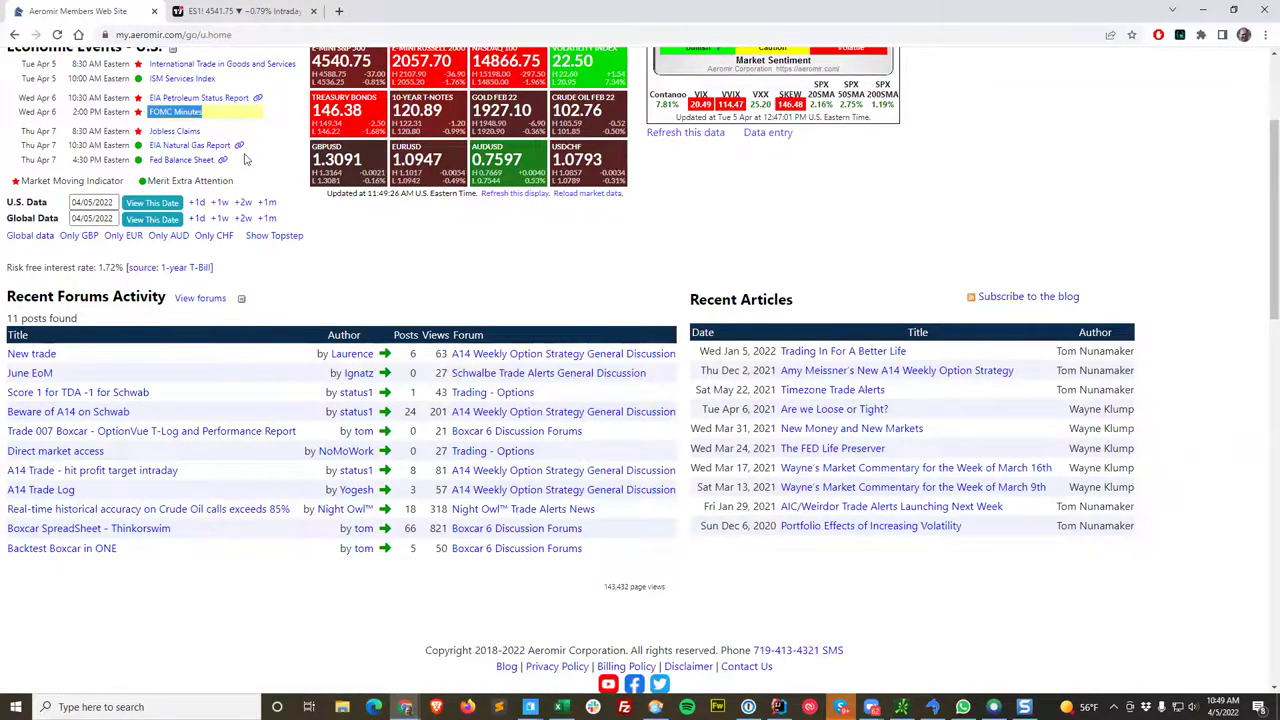
pyautogui.scroll(1, 246, 160)
pyautogui.scroll(-1, 265, 185)
# Step: Switch to the Boxcar-6-Tools-Ver-0.29.xlsx workbook in Excel and examine the Off Low and Off High values for SPX, /ES and VIX
pyautogui.click(561, 707)
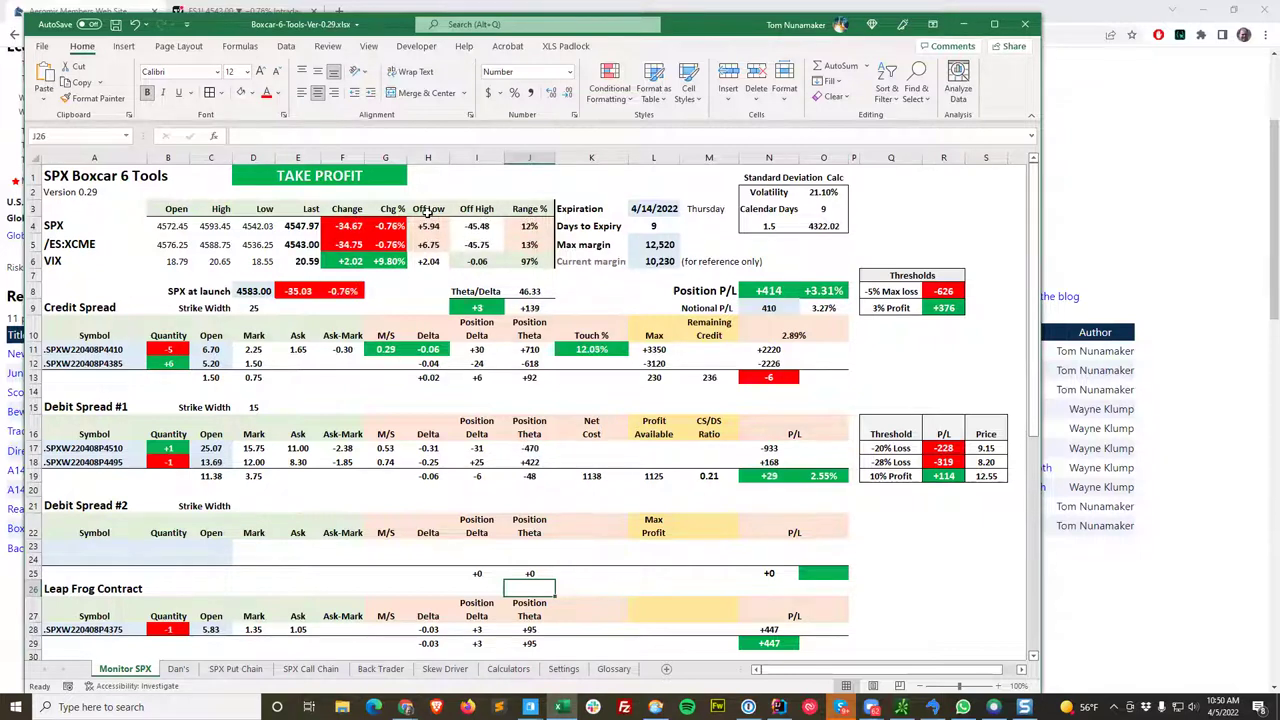
pyautogui.click(429, 212)
pyautogui.moveTo(430, 220); pyautogui.dragTo(428, 262)
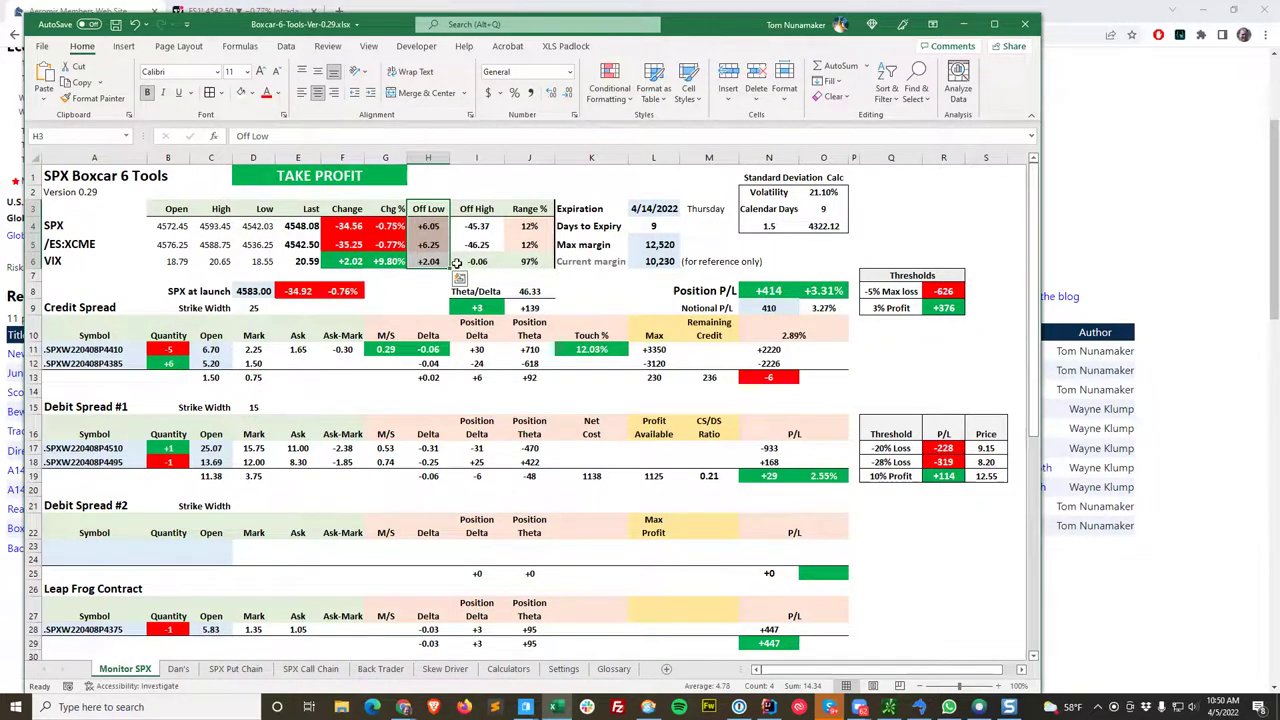
pyautogui.moveTo(482, 212); pyautogui.dragTo(478, 262)
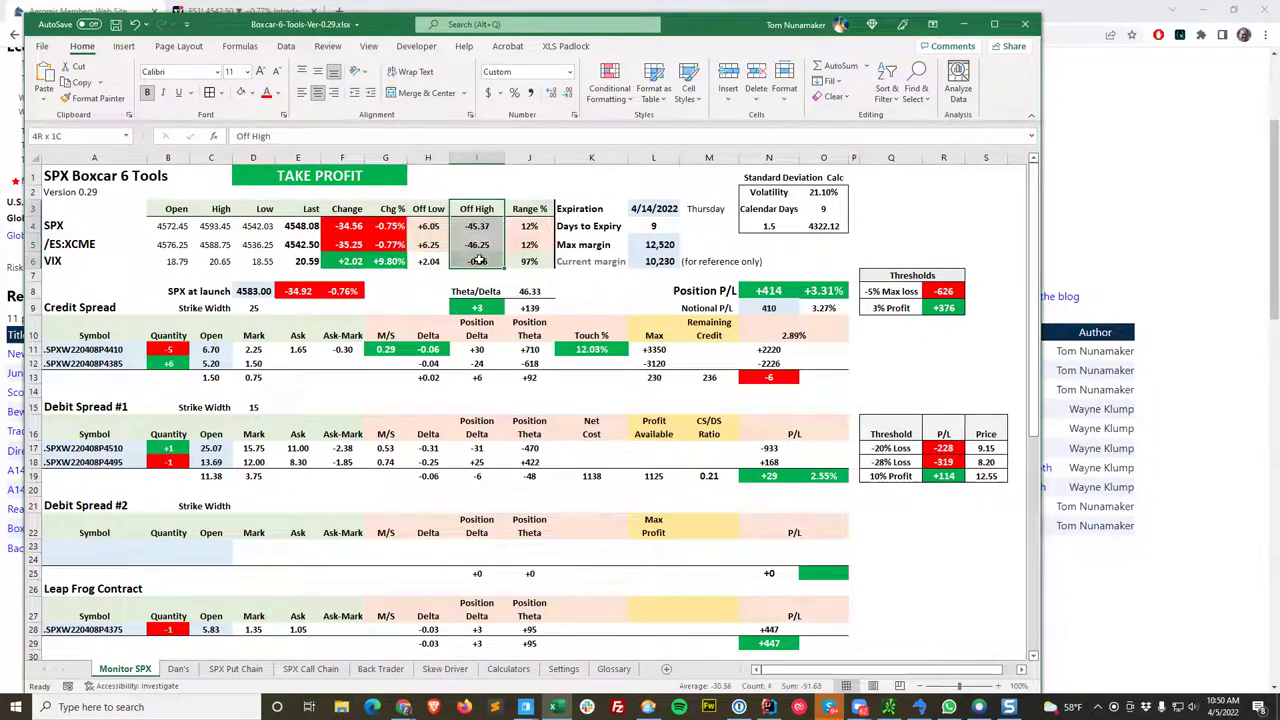
# Step: Examine the Range % figures for SPX, /ES and VIX and the VIX's distance from its high
pyautogui.click(530, 209)
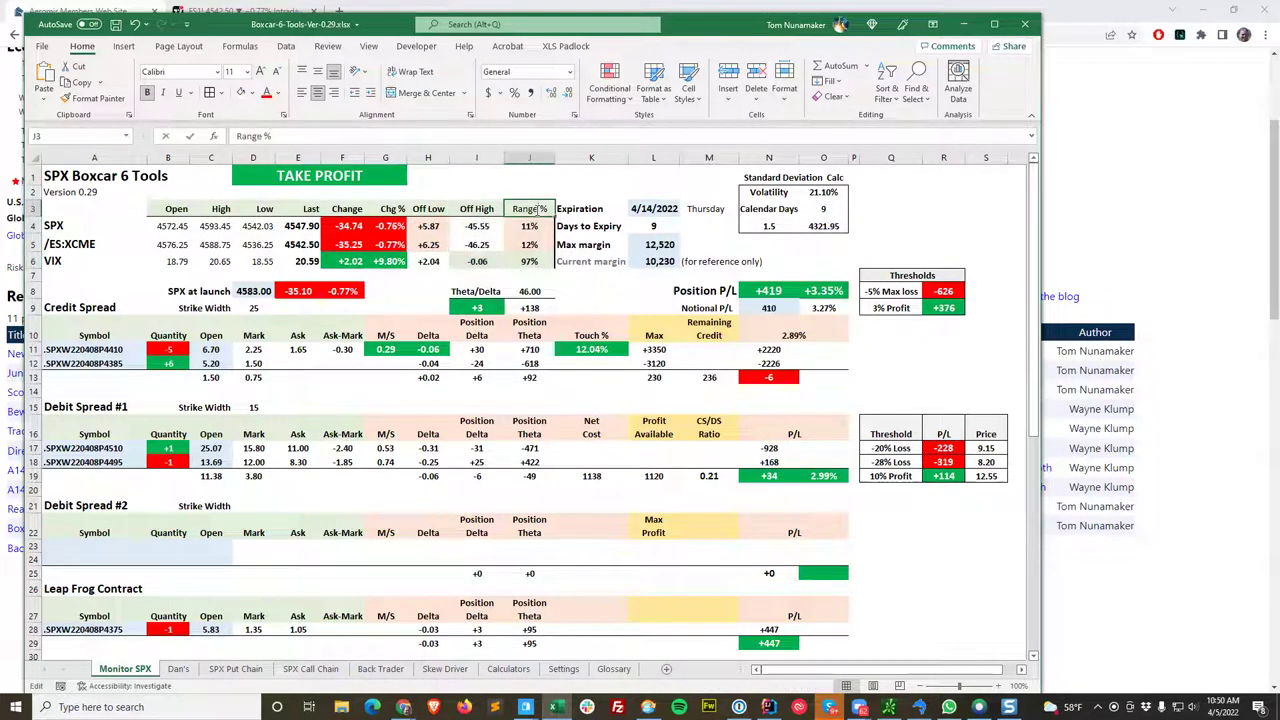
pyautogui.click(515, 190)
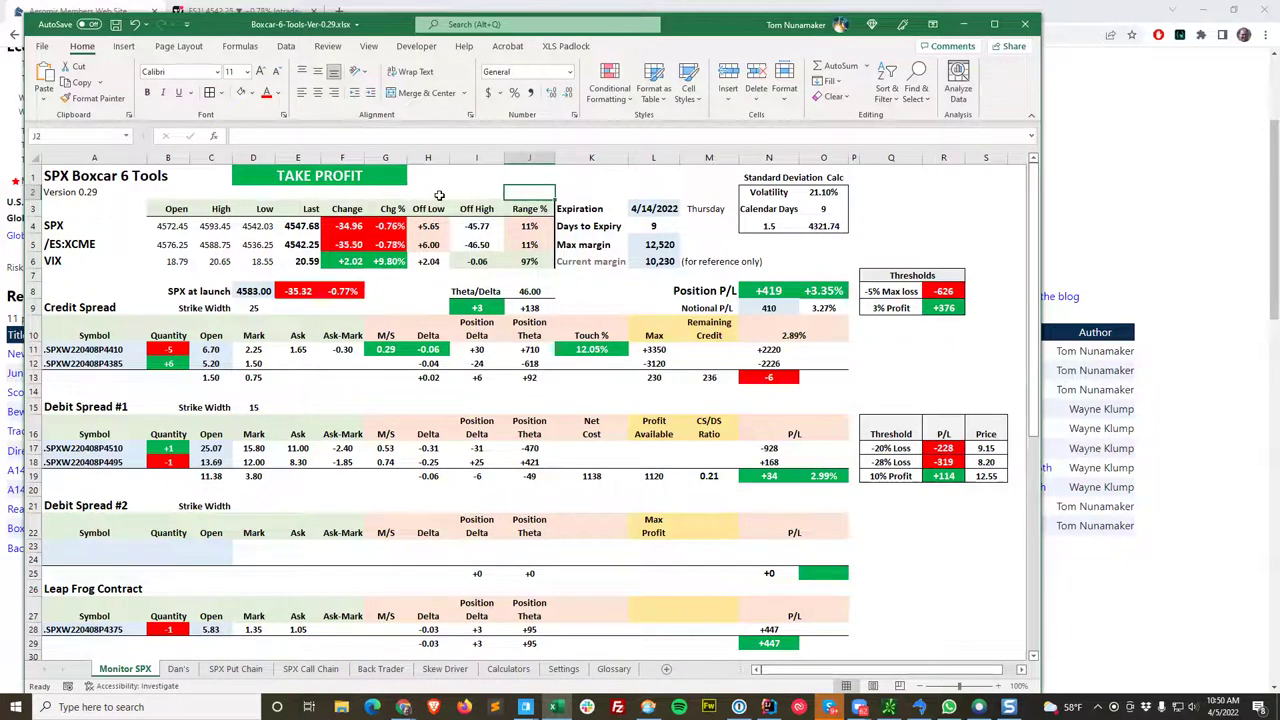
pyautogui.moveTo(530, 226); pyautogui.dragTo(541, 260)
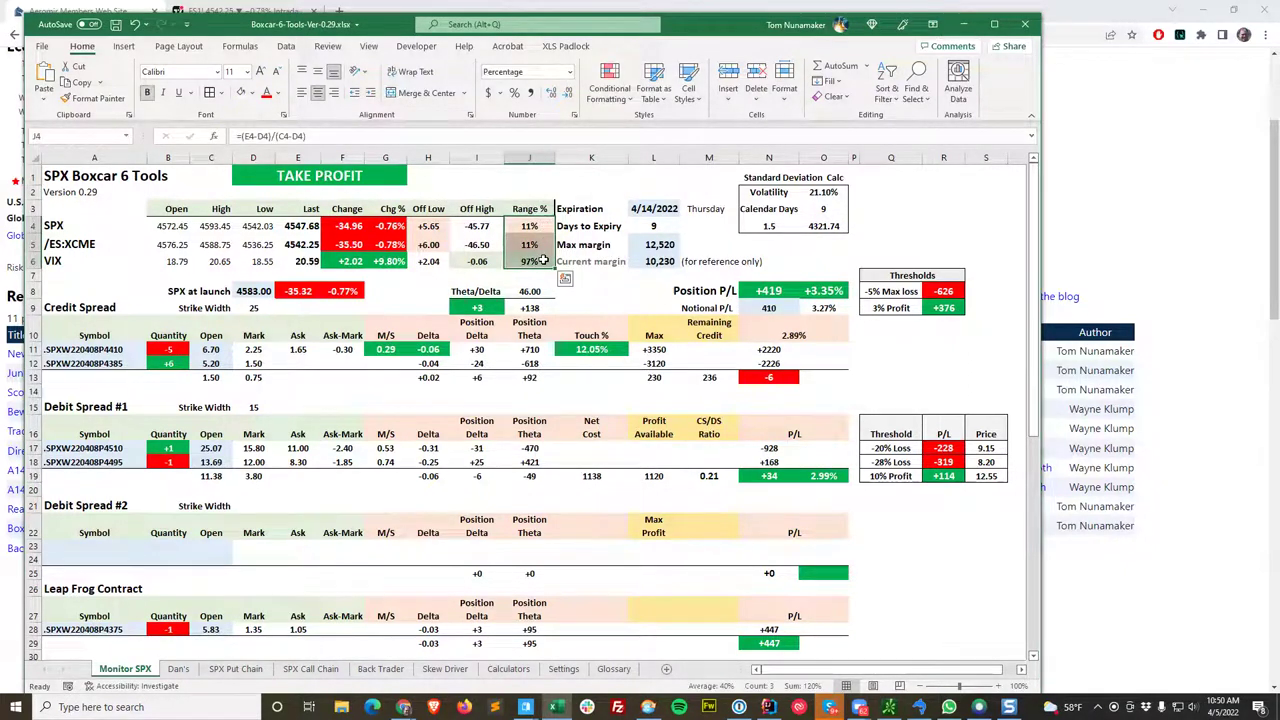
pyautogui.click(543, 190)
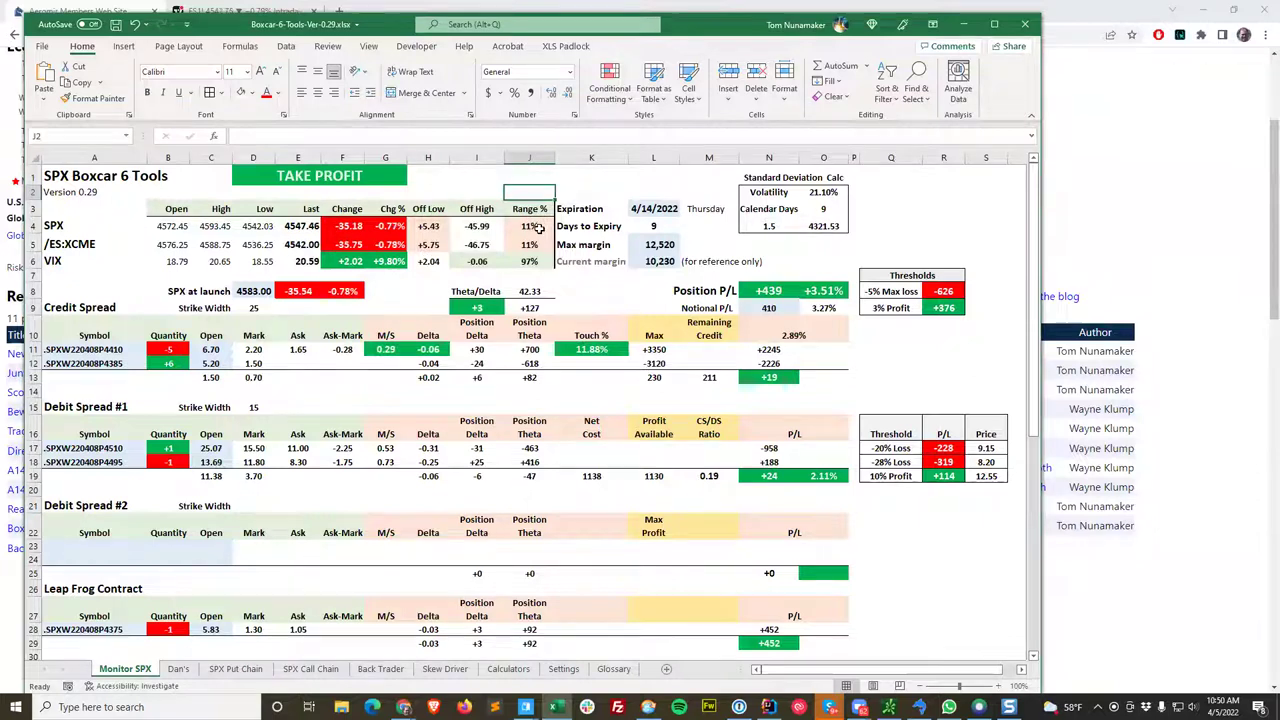
pyautogui.moveTo(537, 226); pyautogui.dragTo(530, 246)
pyautogui.click(530, 246)
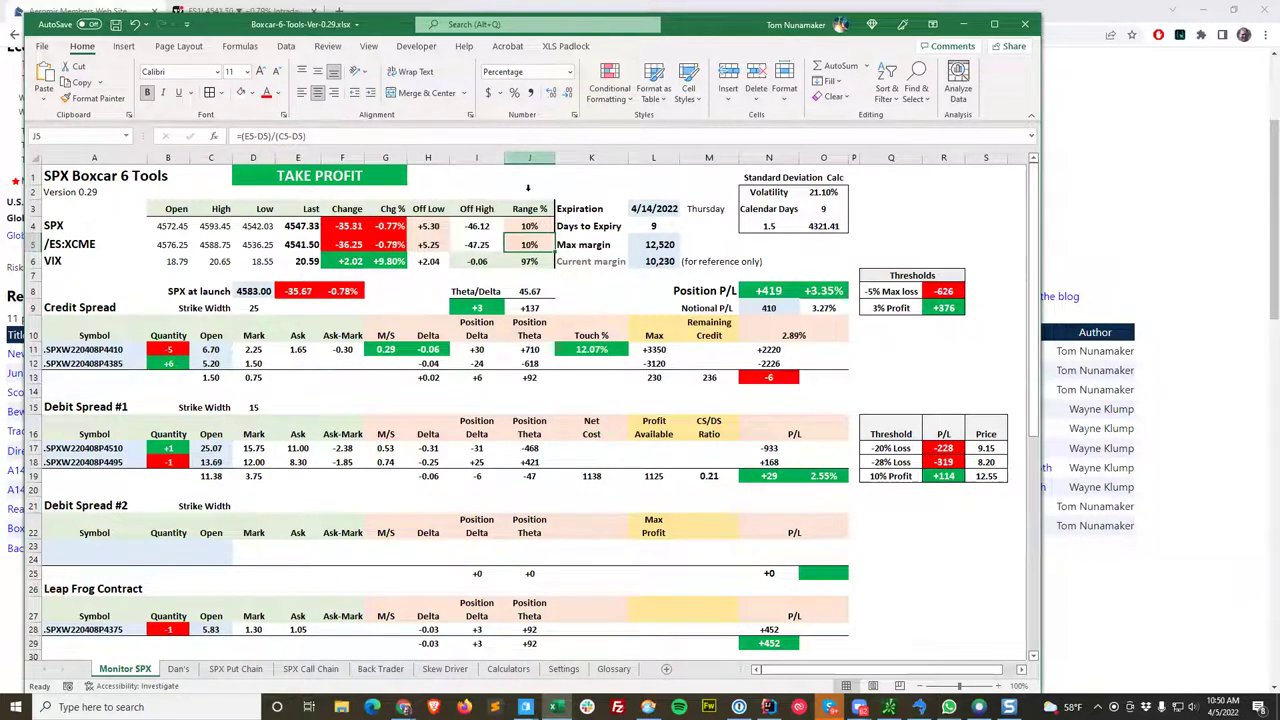
pyautogui.click(548, 263)
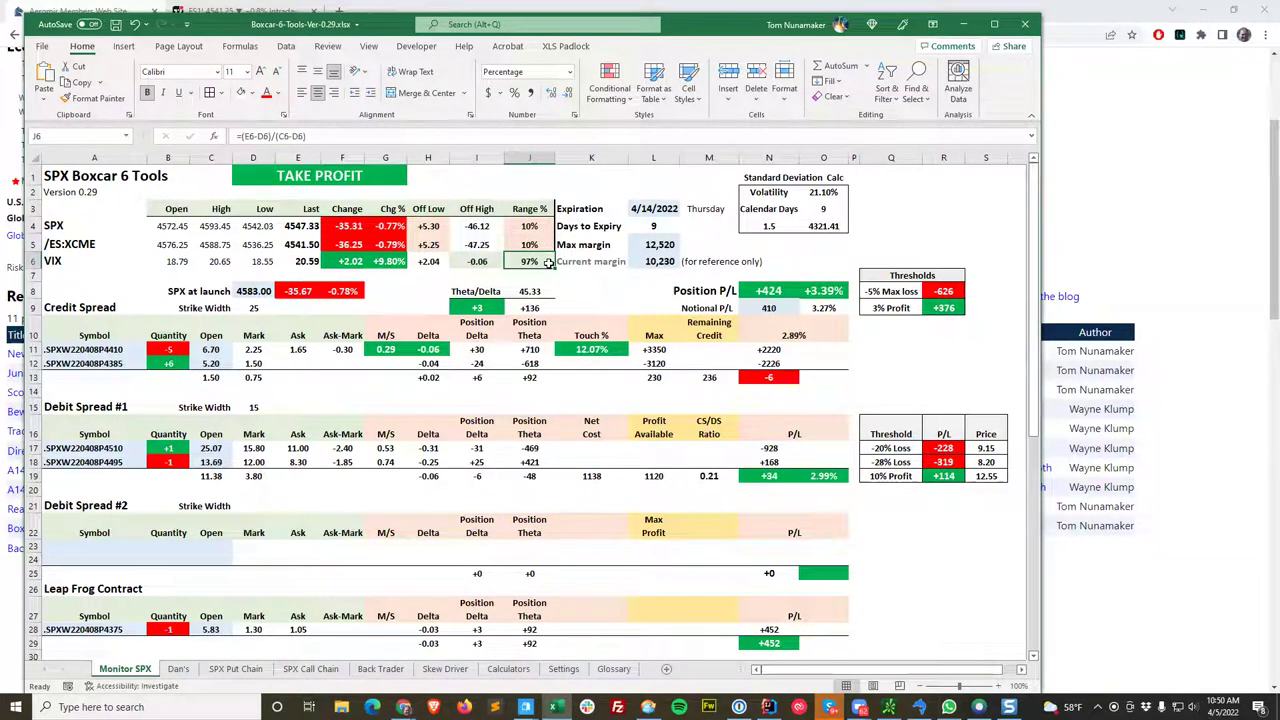
pyautogui.click(502, 268)
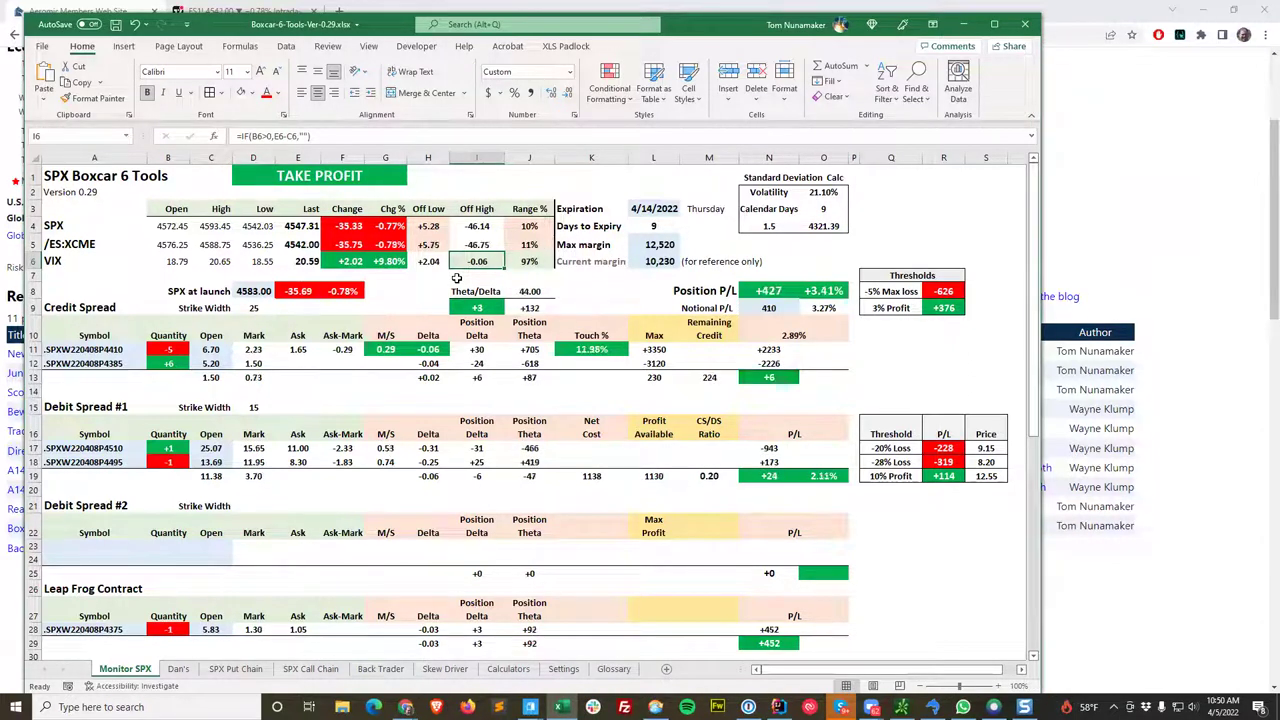
# Step: Inspect the open price, mark, M/S ratio and delta of the short 4410 put in the Credit Spread section
pyautogui.scroll(-2, 210, 290)
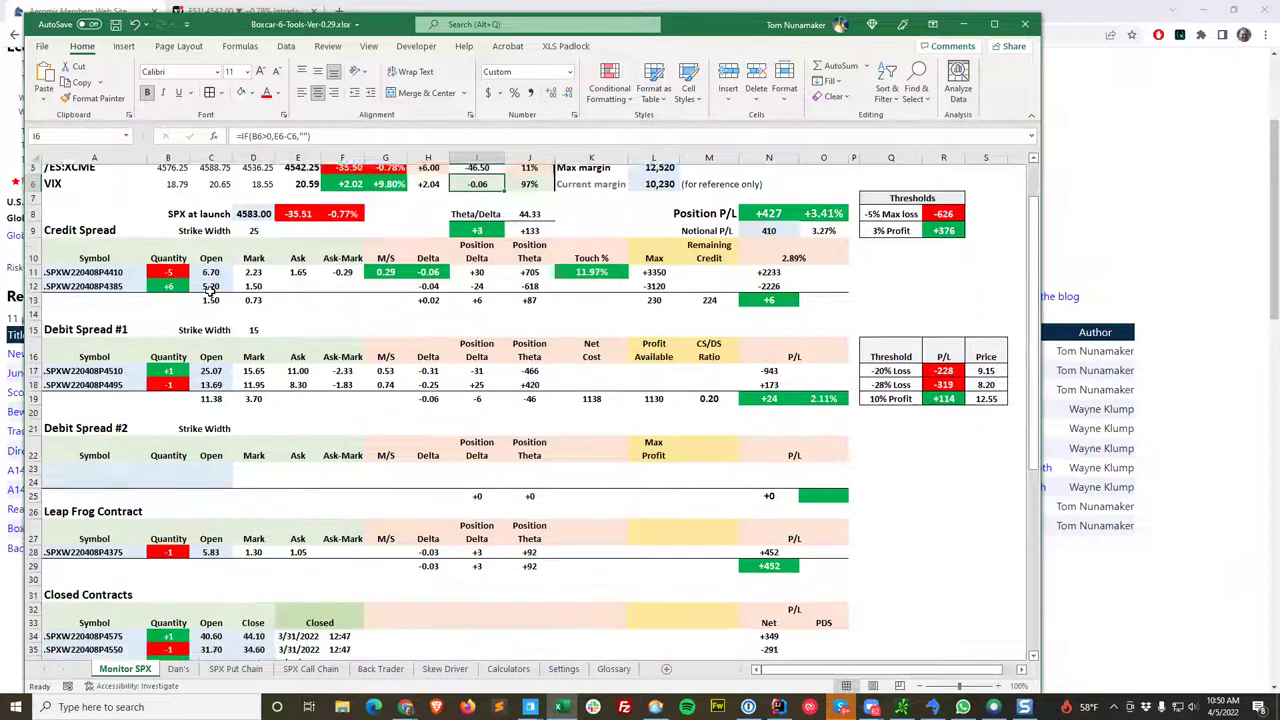
pyautogui.scroll(1, 210, 288)
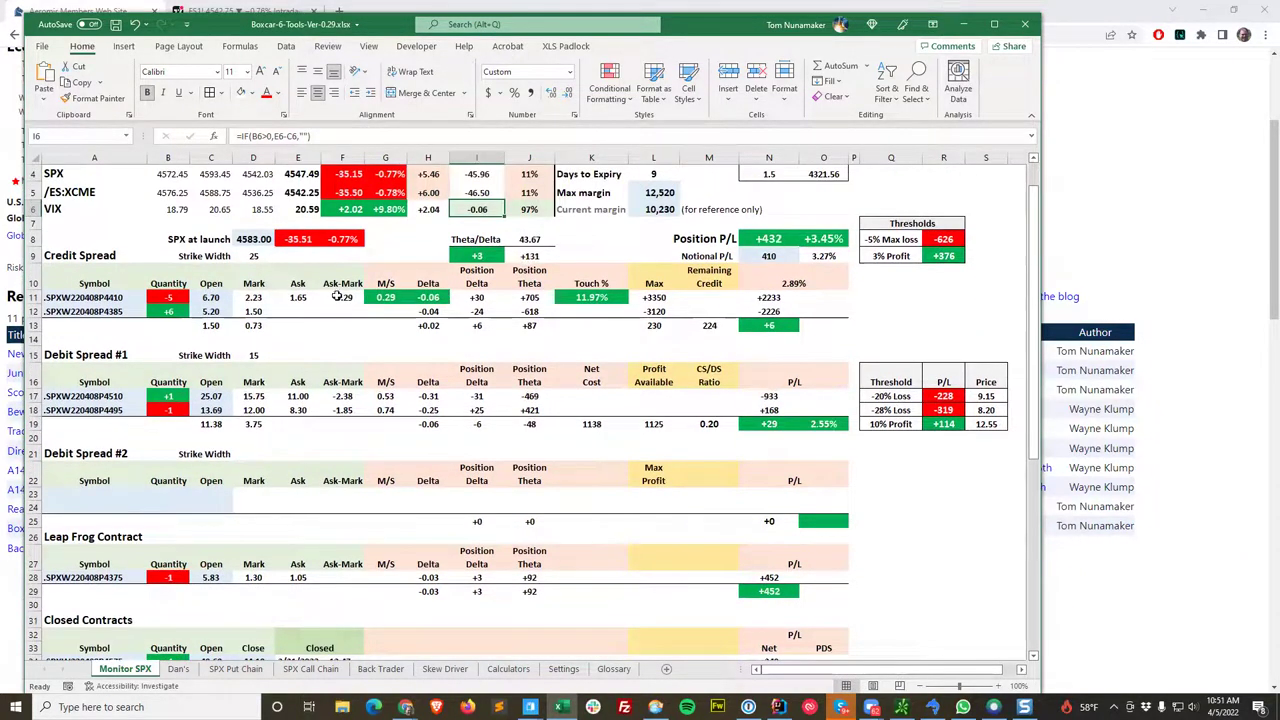
pyautogui.click(382, 299)
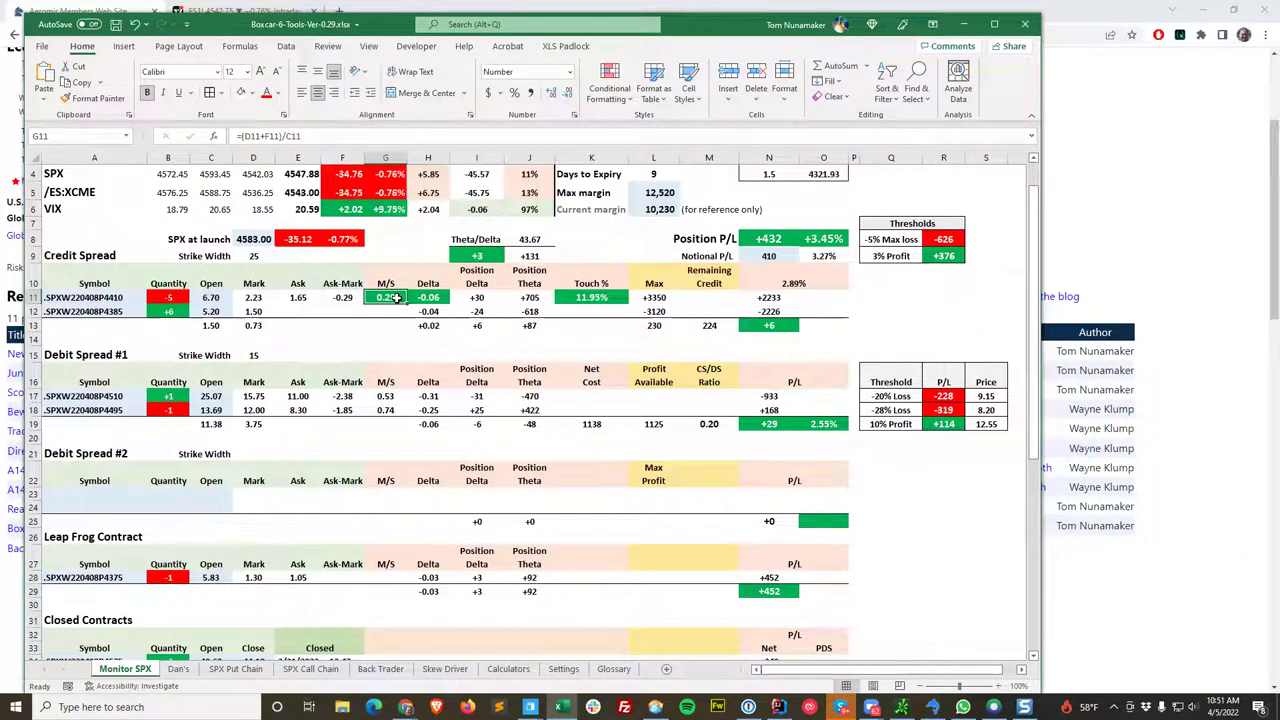
pyautogui.click(256, 297)
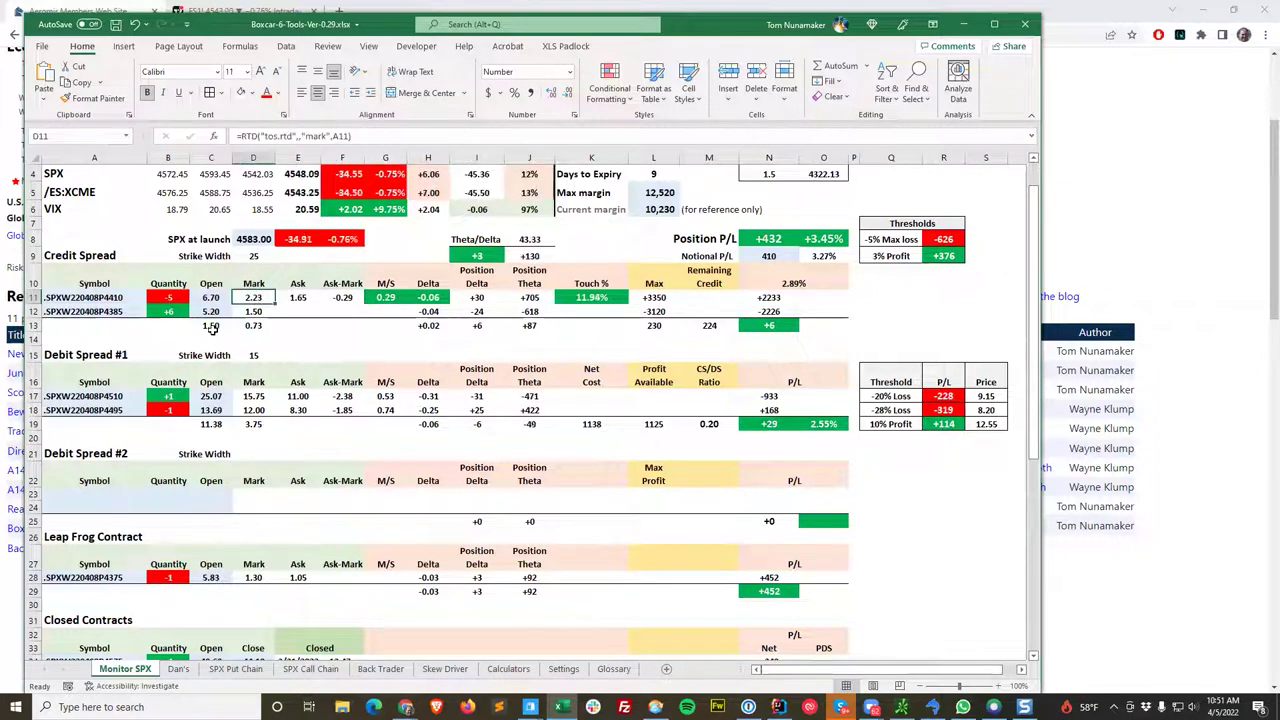
pyautogui.click(211, 297)
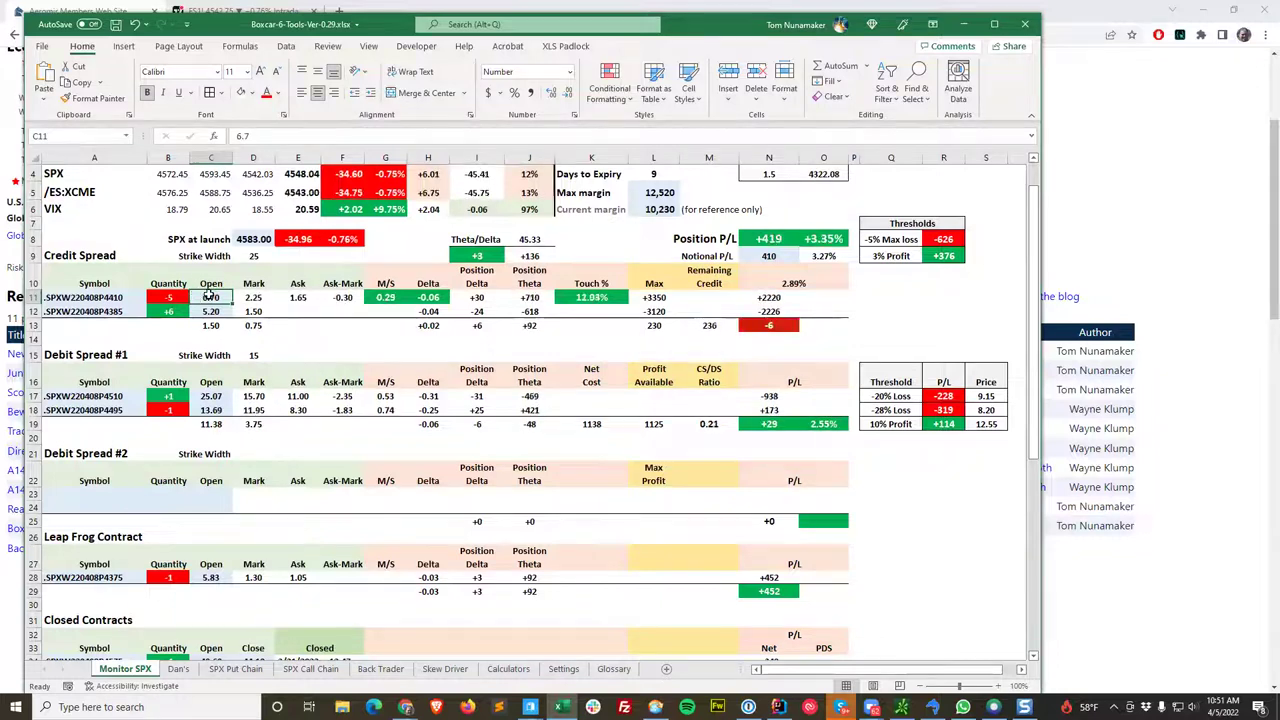
pyautogui.moveTo(211, 297); pyautogui.dragTo(256, 297)
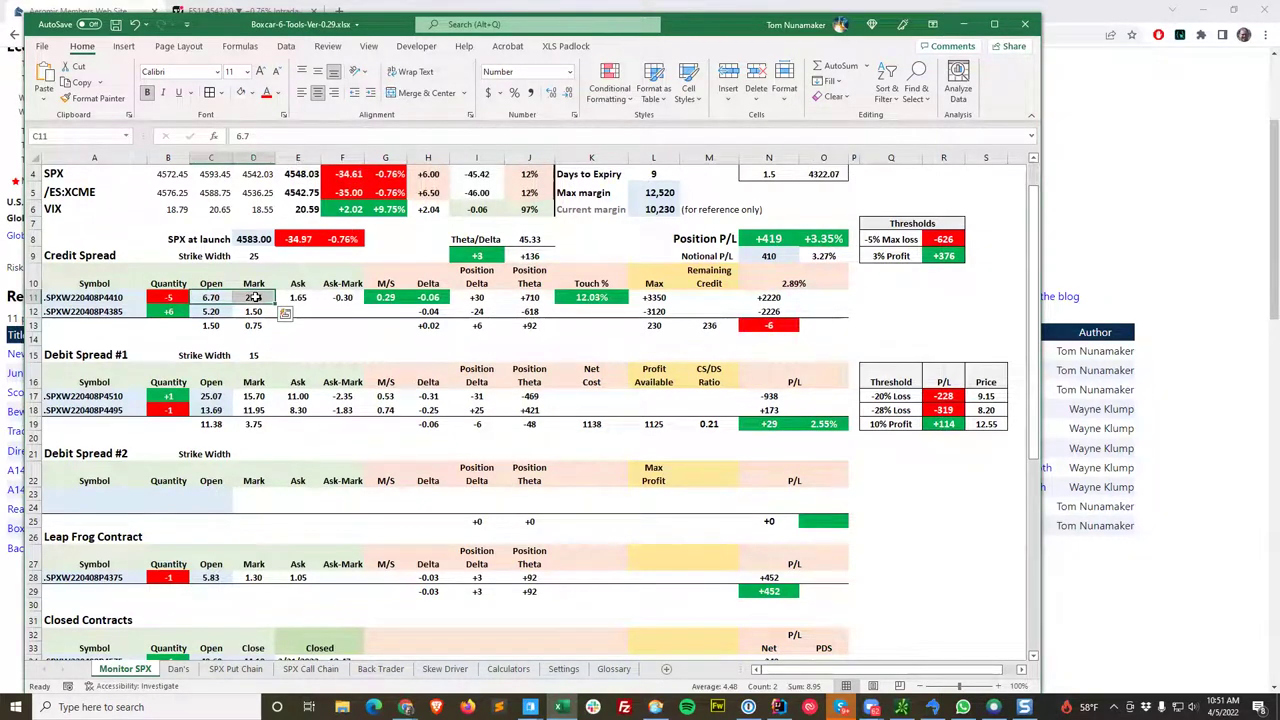
pyautogui.click(390, 300)
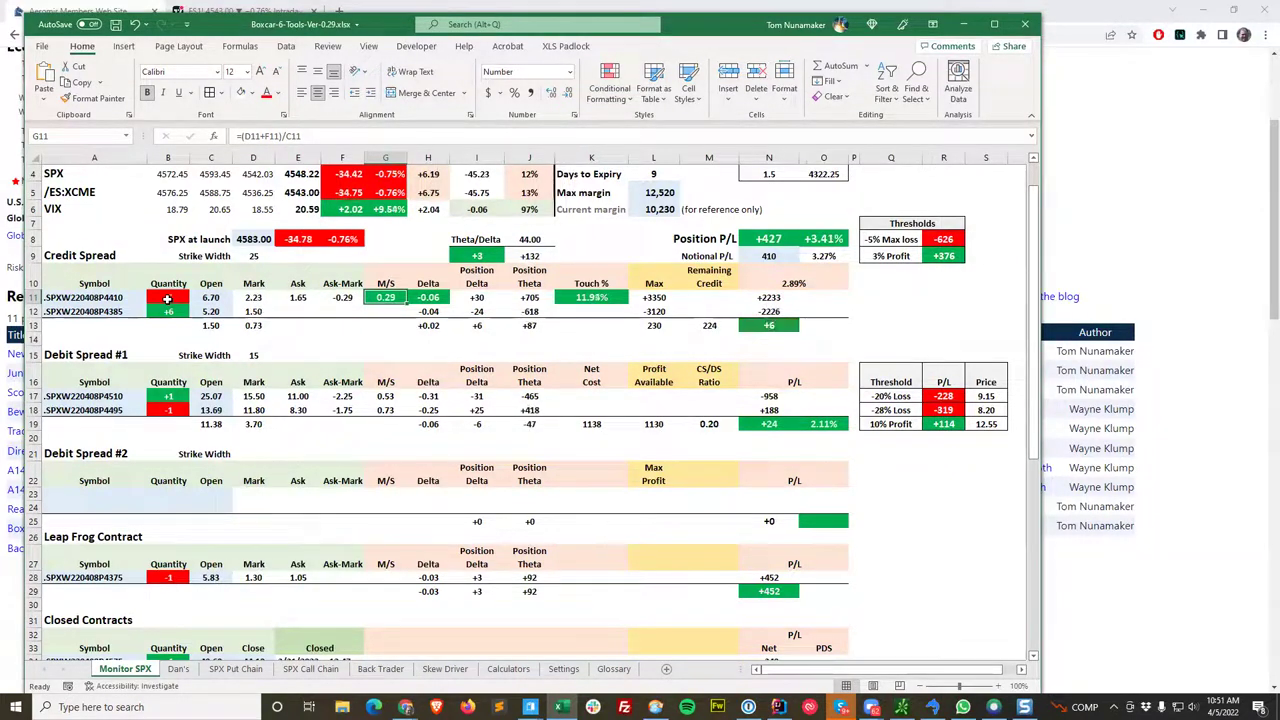
pyautogui.click(428, 297)
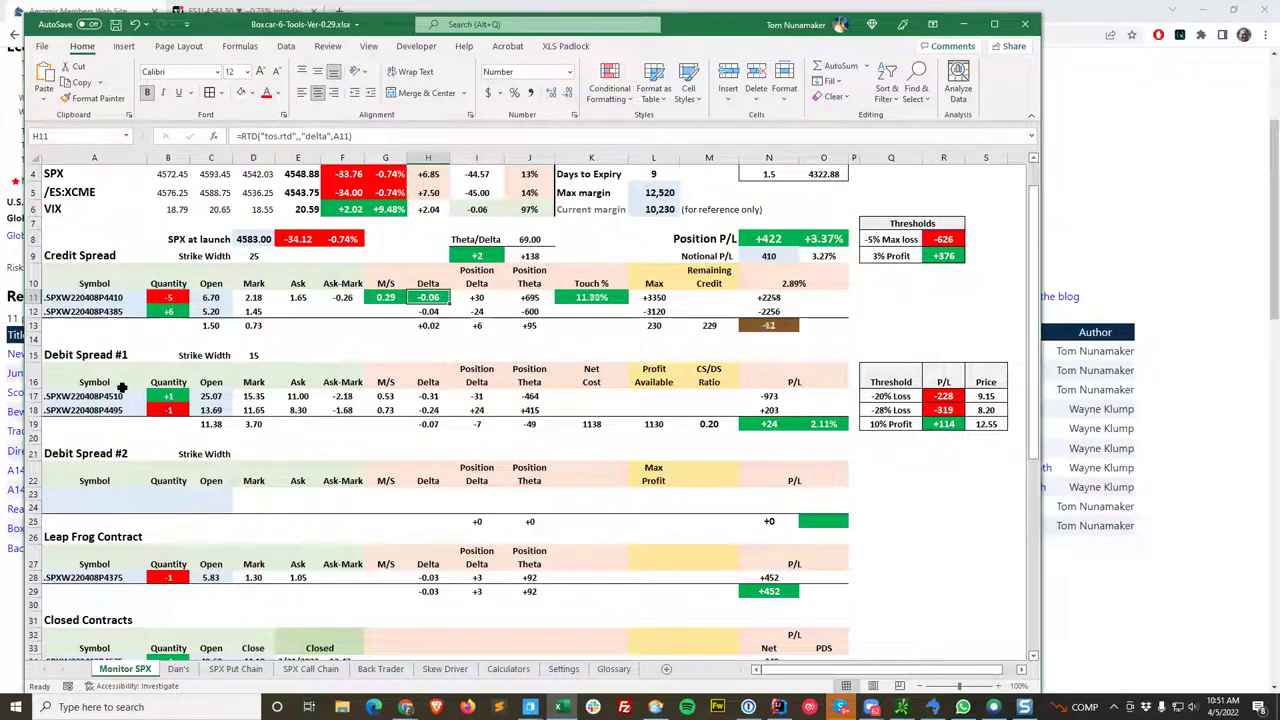
# Step: Check Debit Spread #1's P/L percentage against its loss and profit thresholds
pyautogui.click(825, 424)
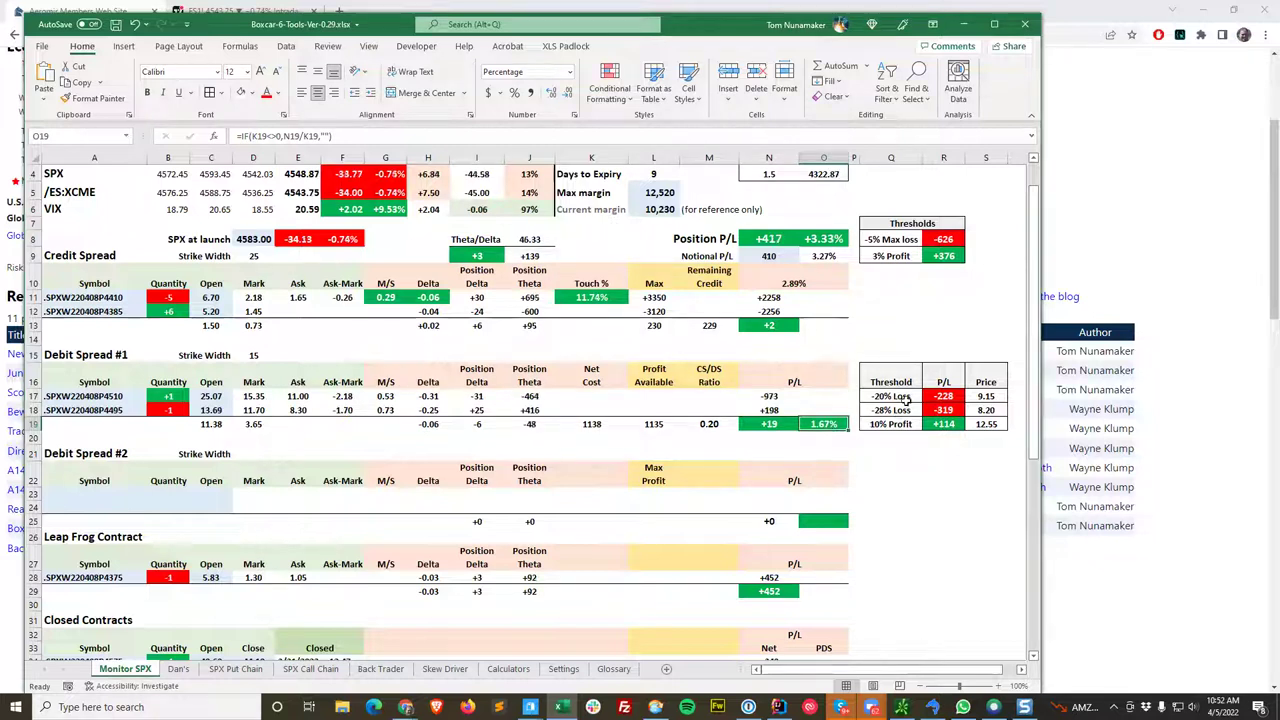
pyautogui.moveTo(831, 425); pyautogui.dragTo(831, 425)
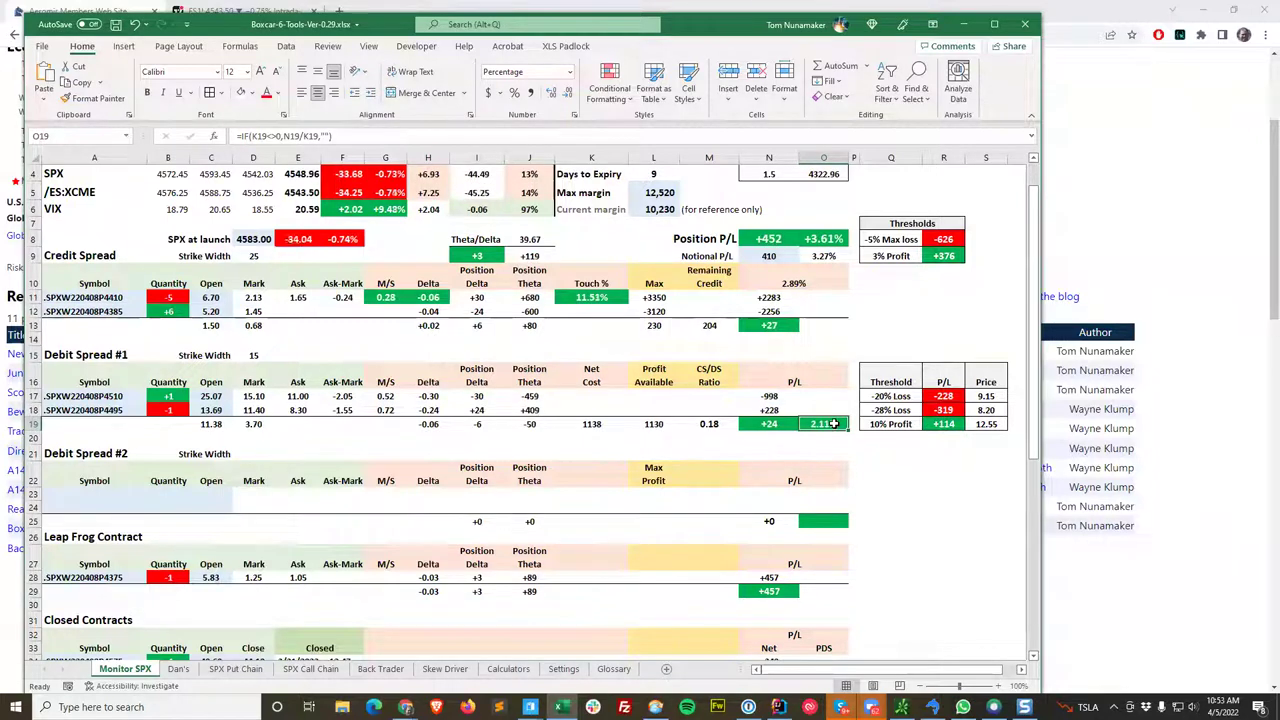
# Step: Review the Closed Contracts list, selecting the trade rows and their Net P/L values
pyautogui.scroll(-6, 833, 424)
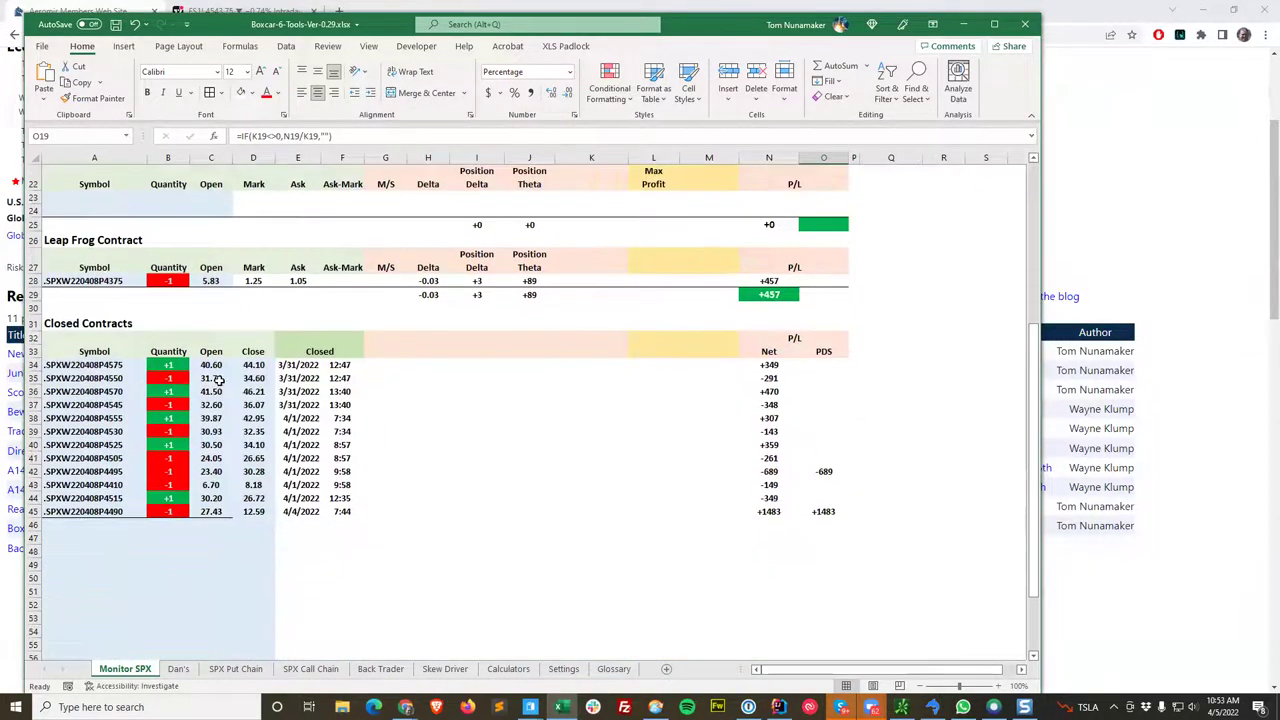
pyautogui.moveTo(125, 368); pyautogui.dragTo(678, 516)
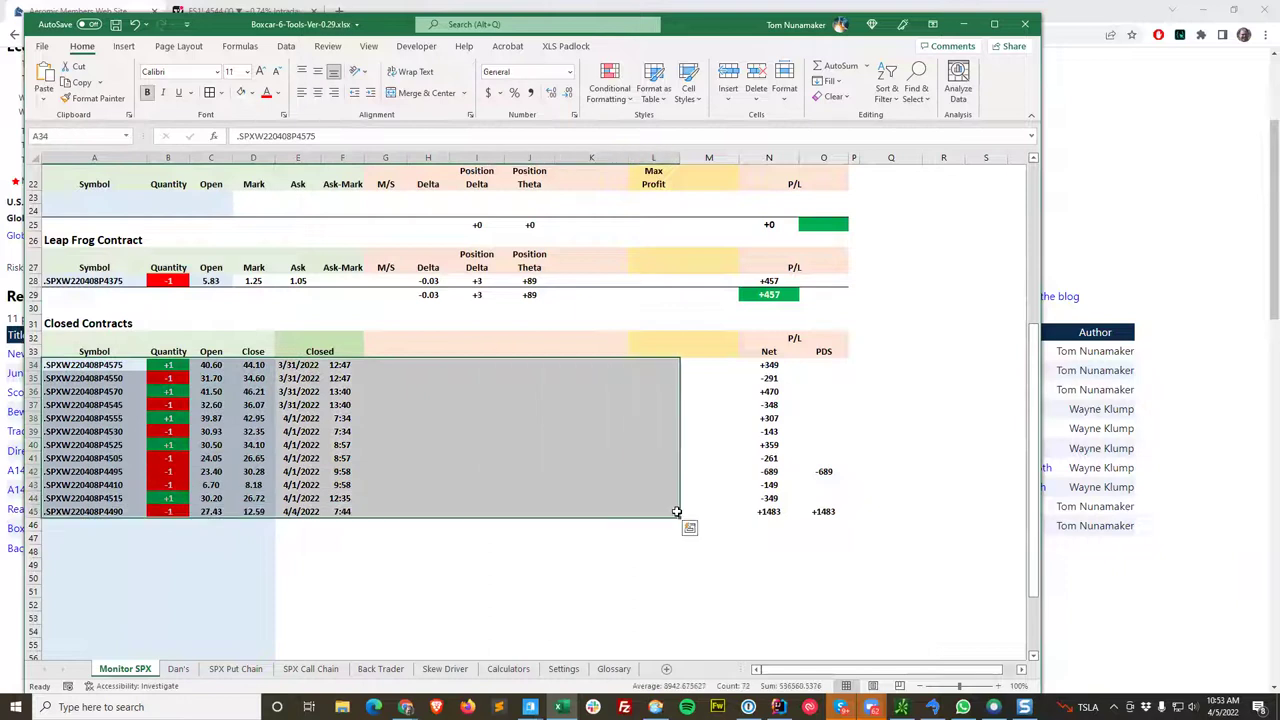
pyautogui.click(665, 512)
pyautogui.moveTo(768, 365); pyautogui.dragTo(767, 514)
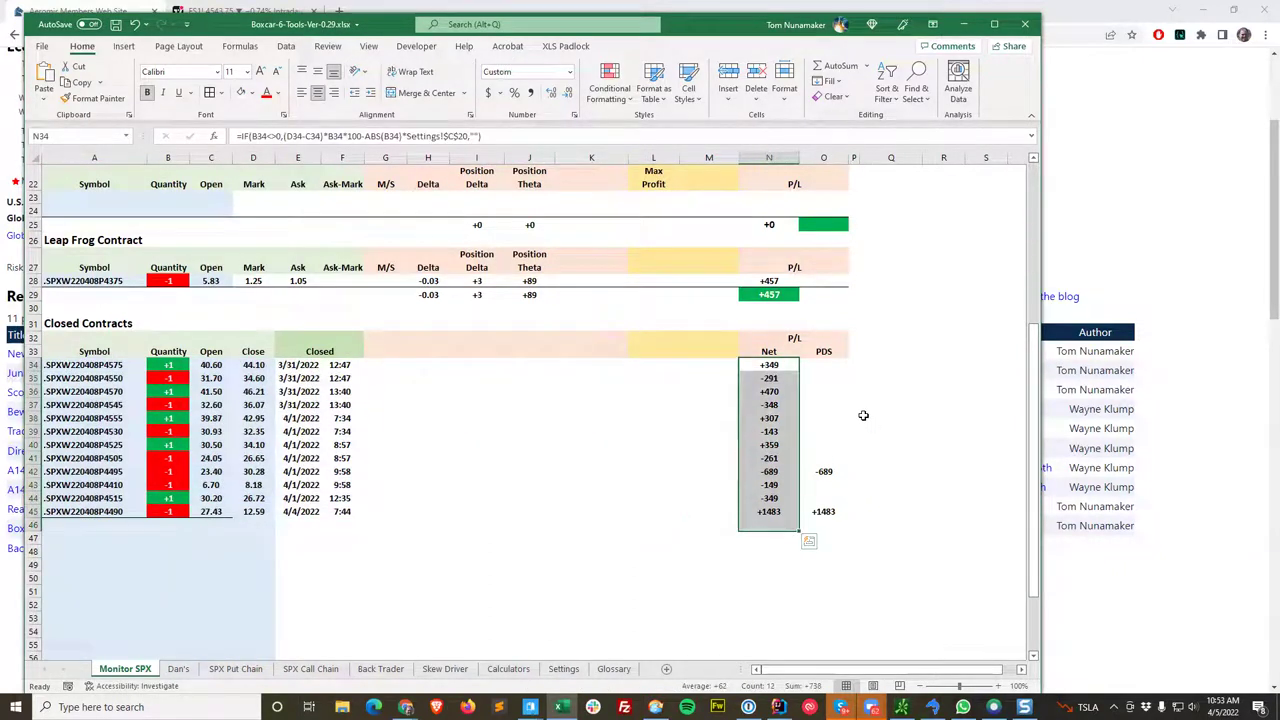
pyautogui.scroll(7, 863, 415)
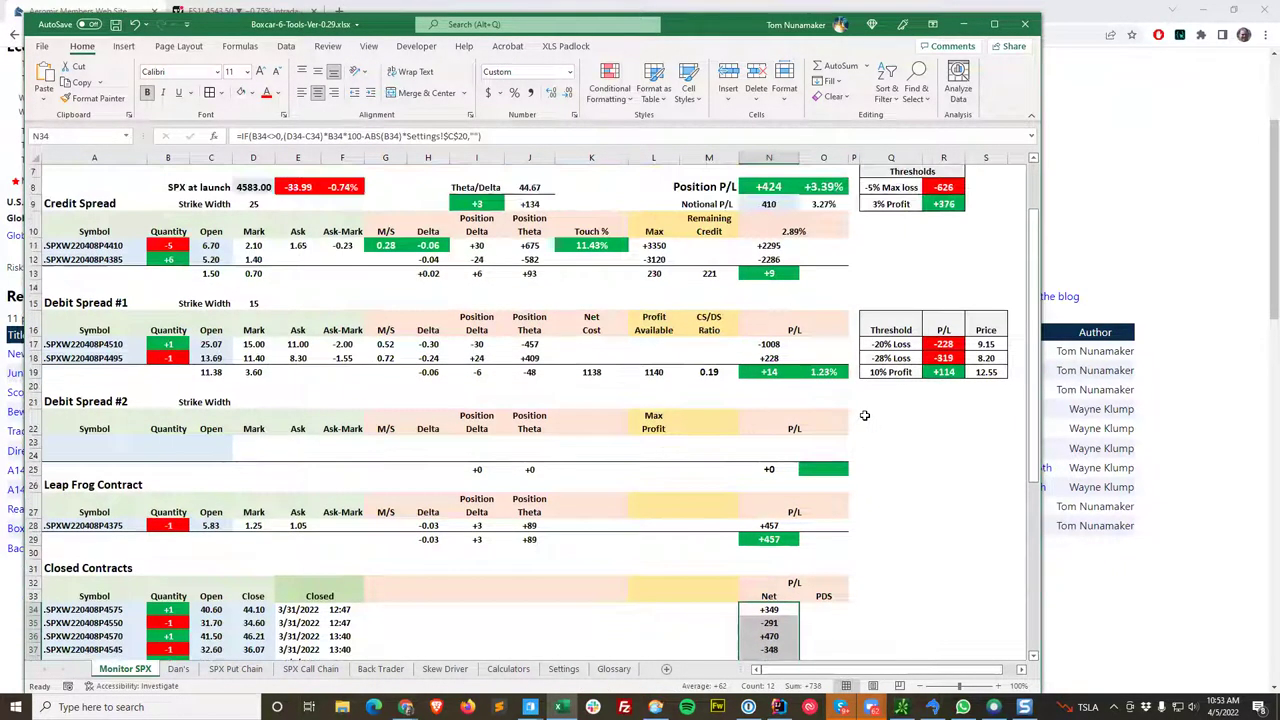
pyautogui.scroll(-6, 867, 415)
pyautogui.scroll(-1, 867, 415)
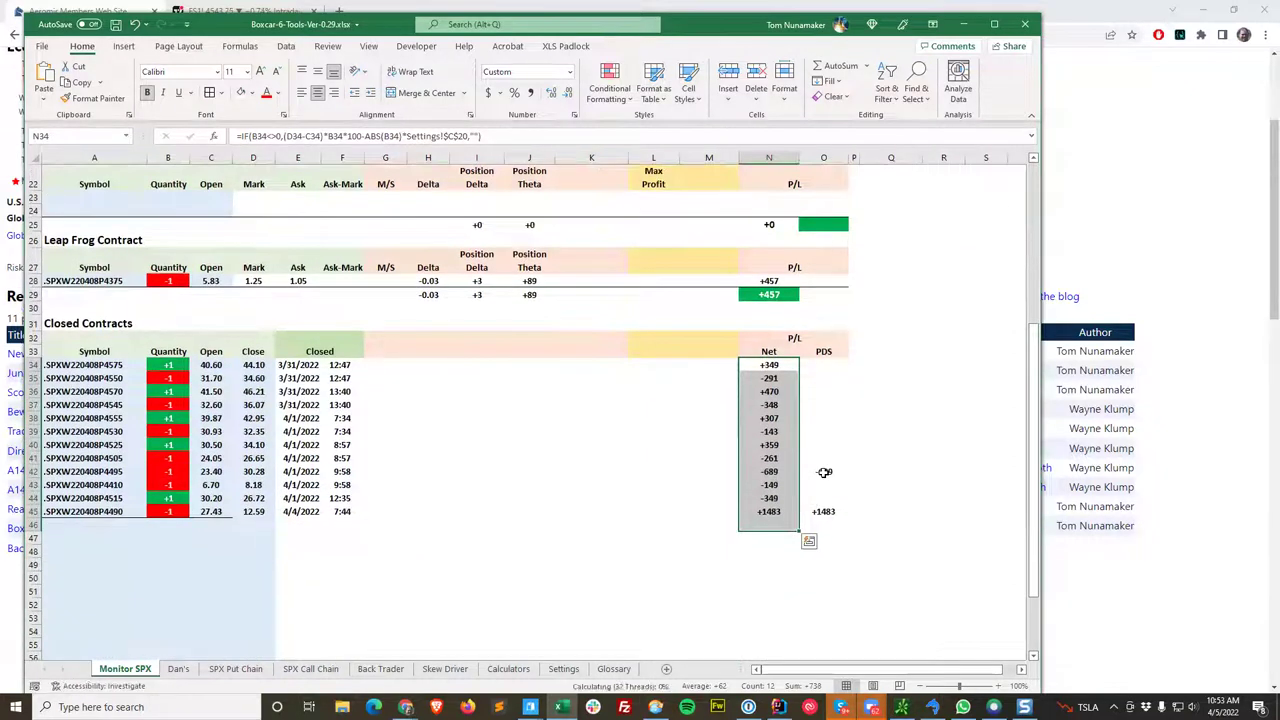
# Step: Examine the symbols, quantities and open prices of the 4510 and 4495 put legs in Debit Spread #1
pyautogui.scroll(3, 824, 472)
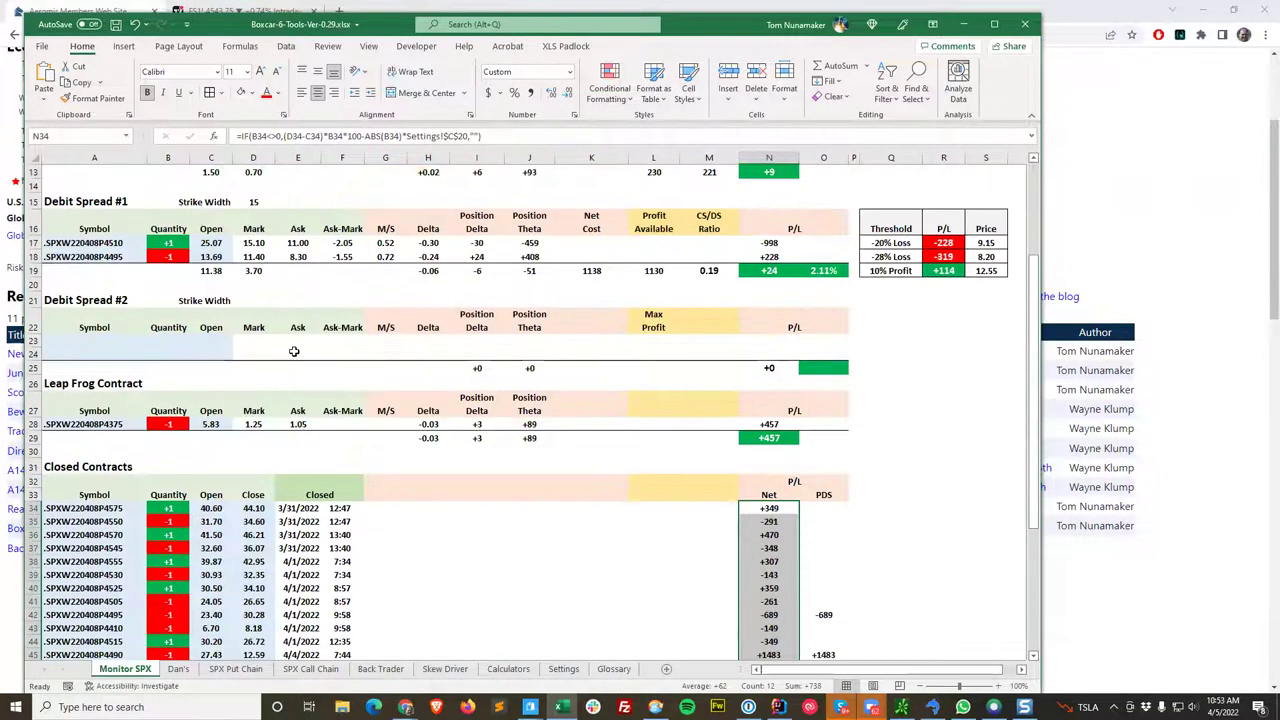
pyautogui.moveTo(83, 245); pyautogui.dragTo(76, 257)
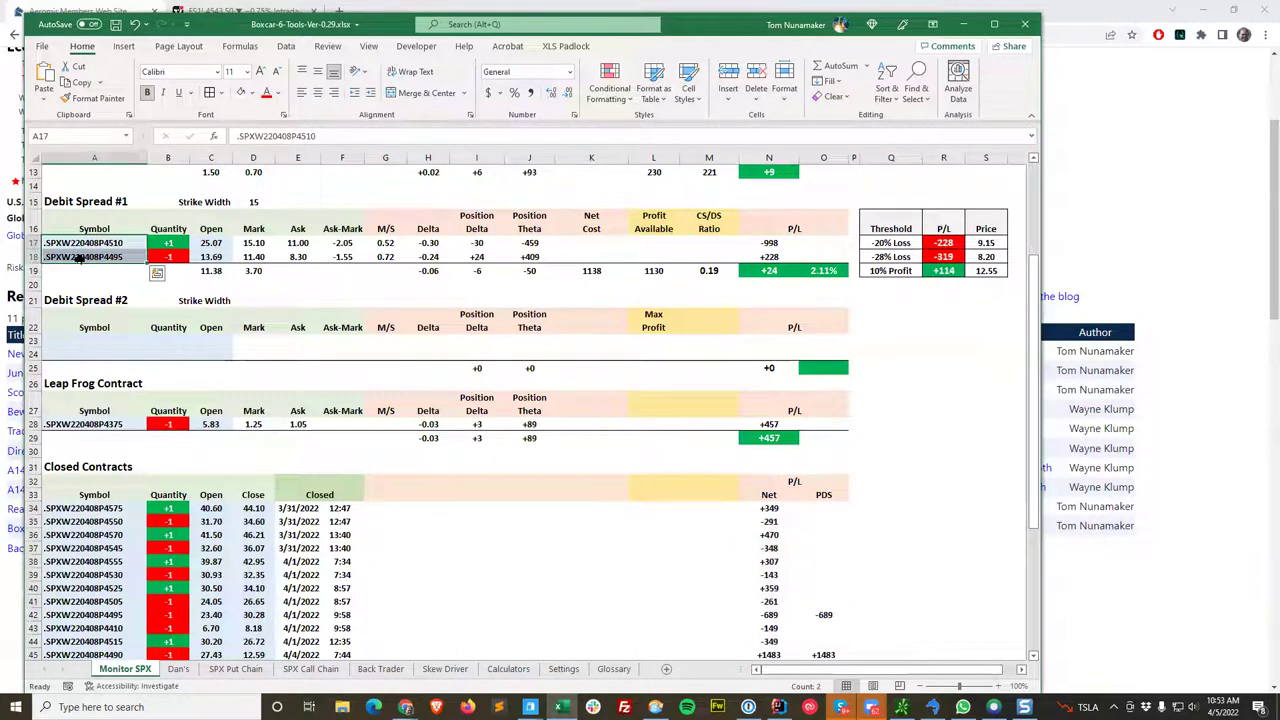
pyautogui.click(100, 258)
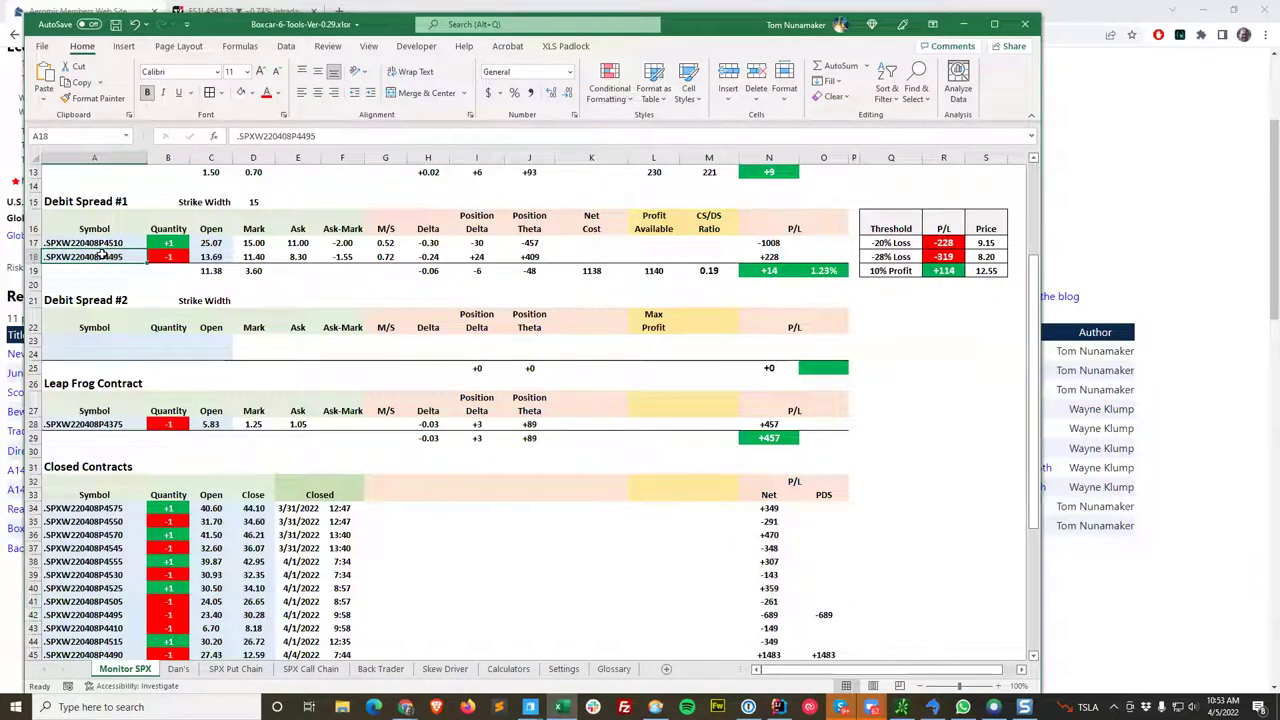
pyautogui.moveTo(100, 245); pyautogui.dragTo(200, 265)
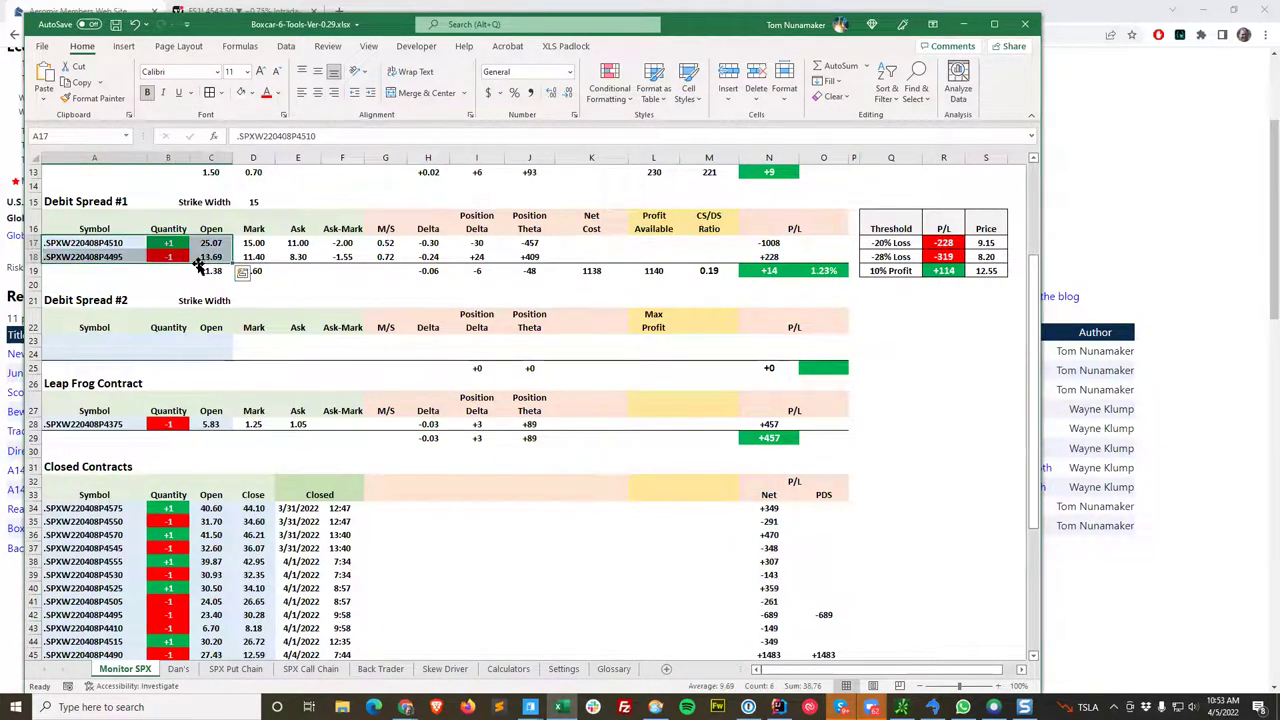
pyautogui.click(92, 244)
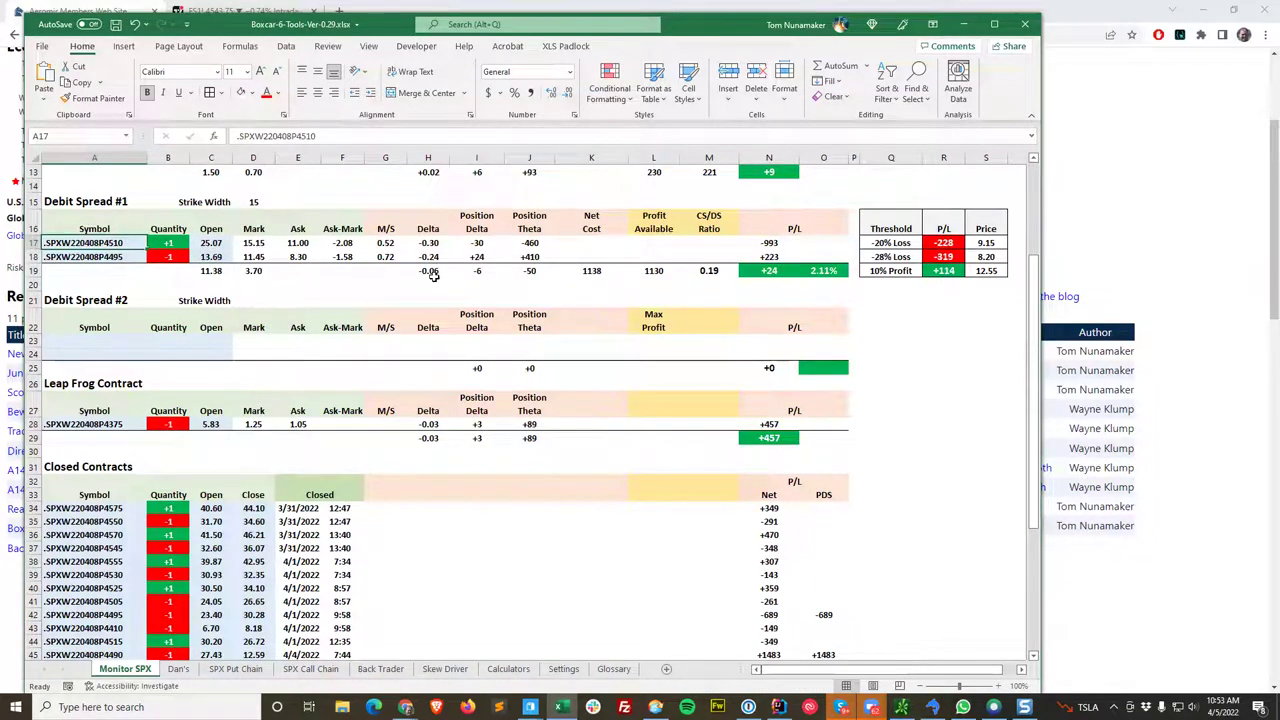
pyautogui.scroll(-2, 830, 508)
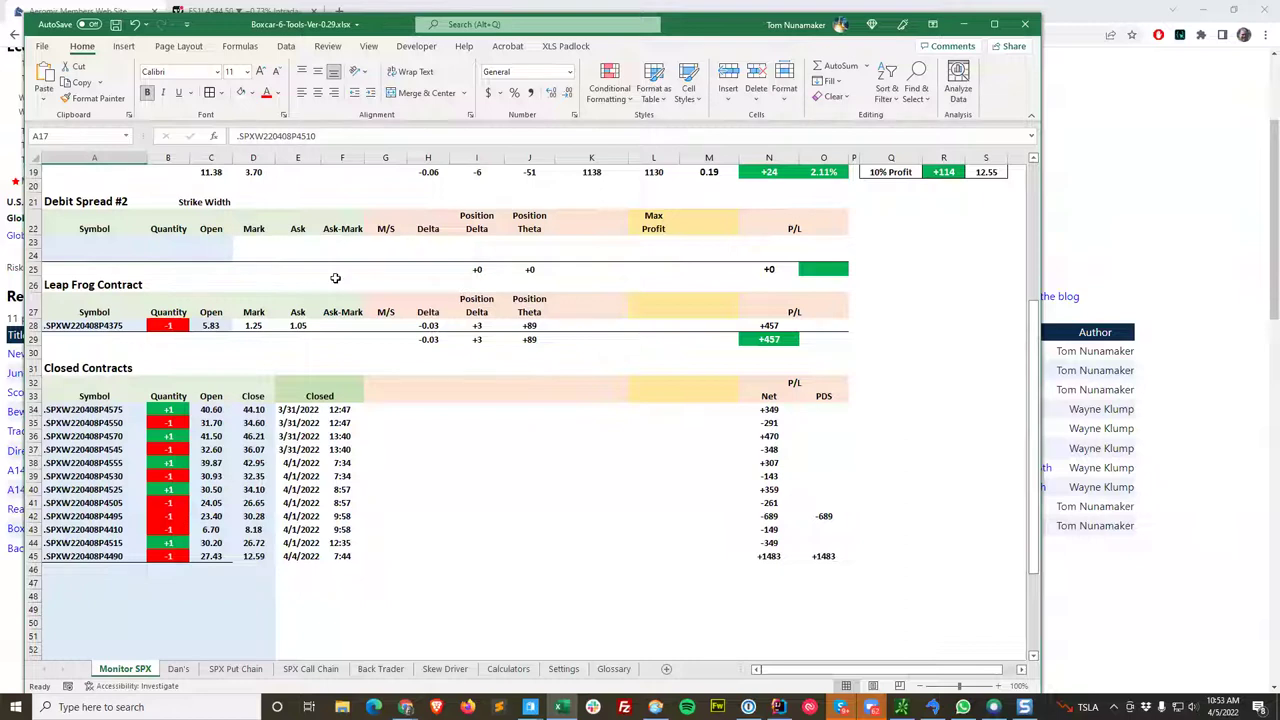
# Step: Compare the 4510 and 4495 put legs in Debit Spread #1 with the Closed Contracts list
pyautogui.scroll(3, 306, 270)
pyautogui.click(116, 312)
pyautogui.click(117, 297)
pyautogui.click(126, 311)
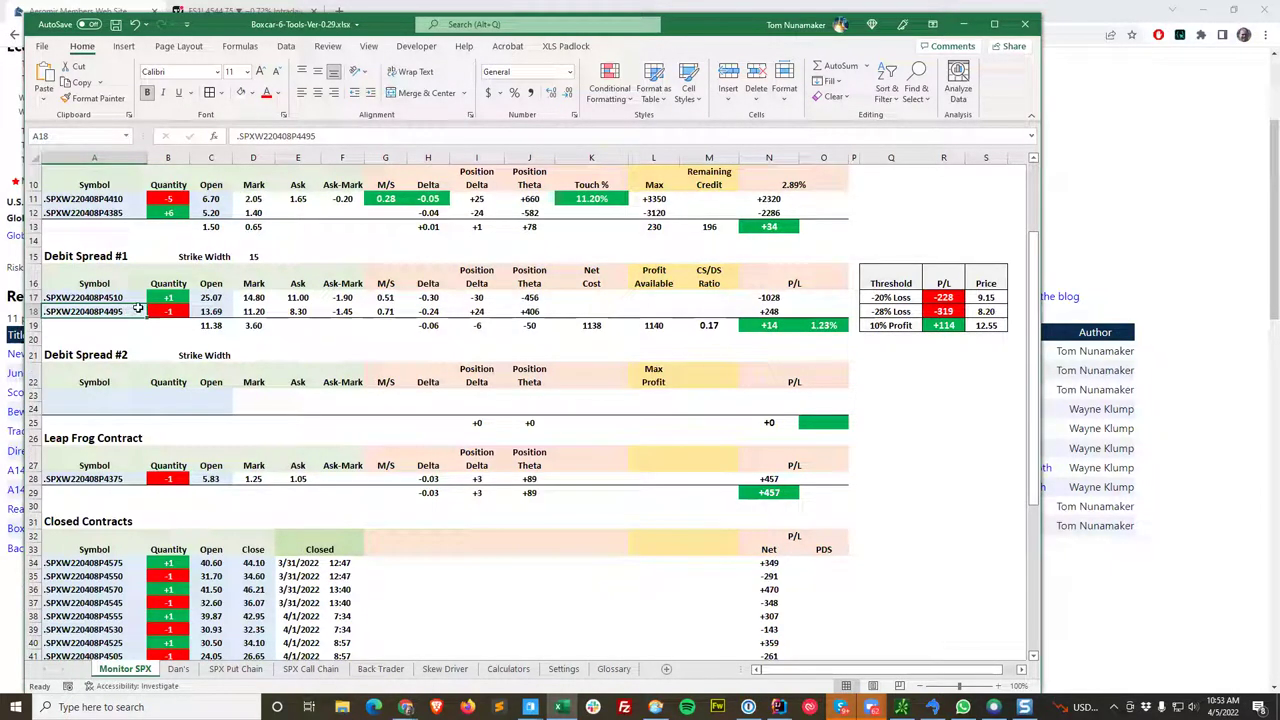
pyautogui.click(114, 298)
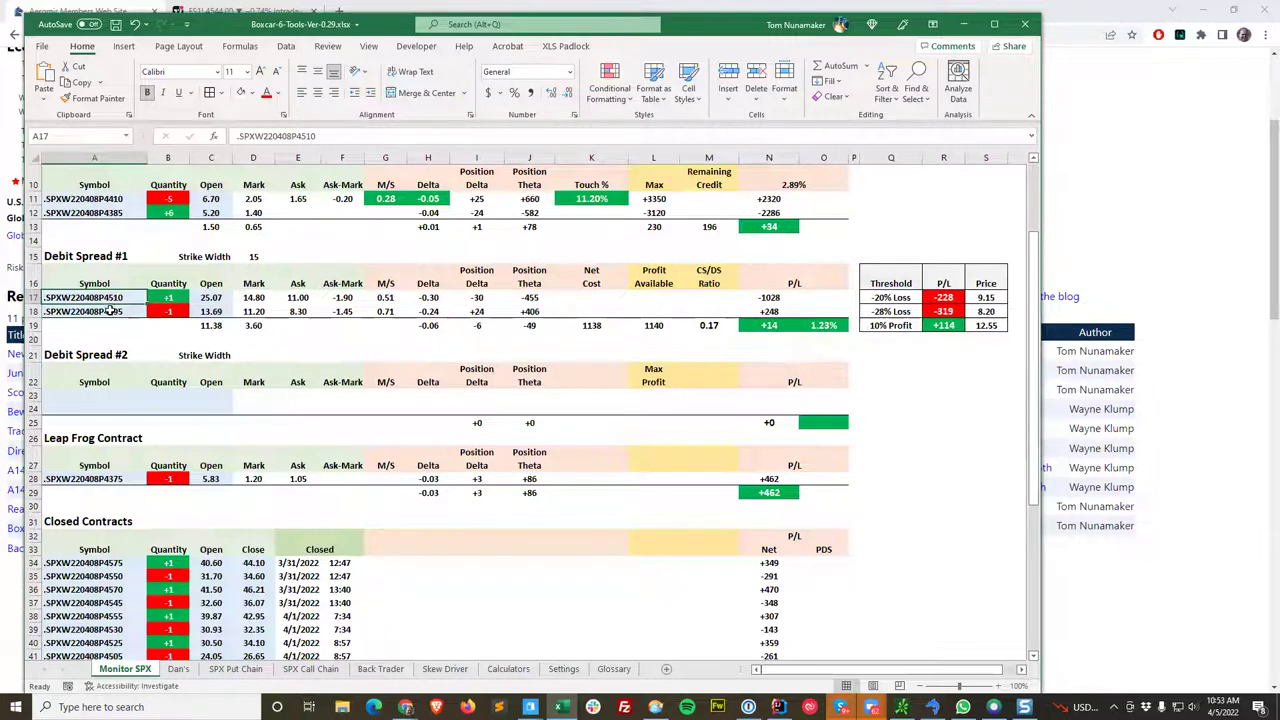
pyautogui.scroll(-2, 314, 380)
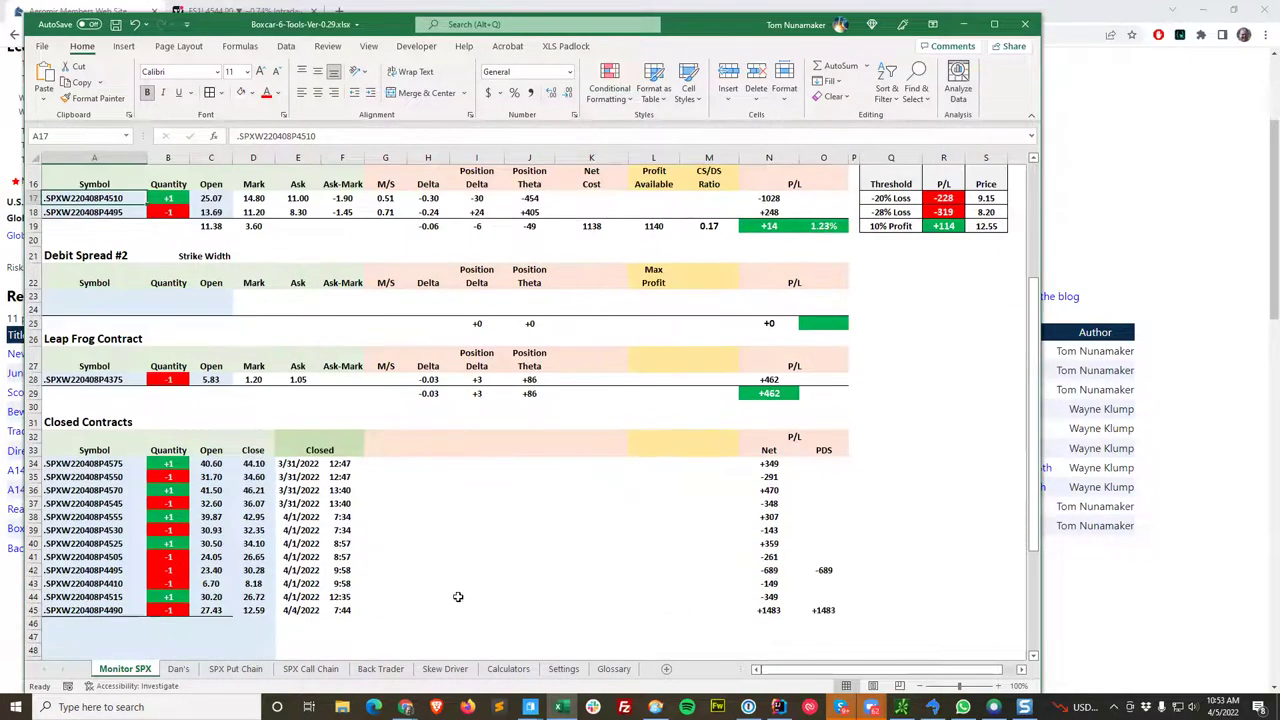
pyautogui.scroll(1, 262, 420)
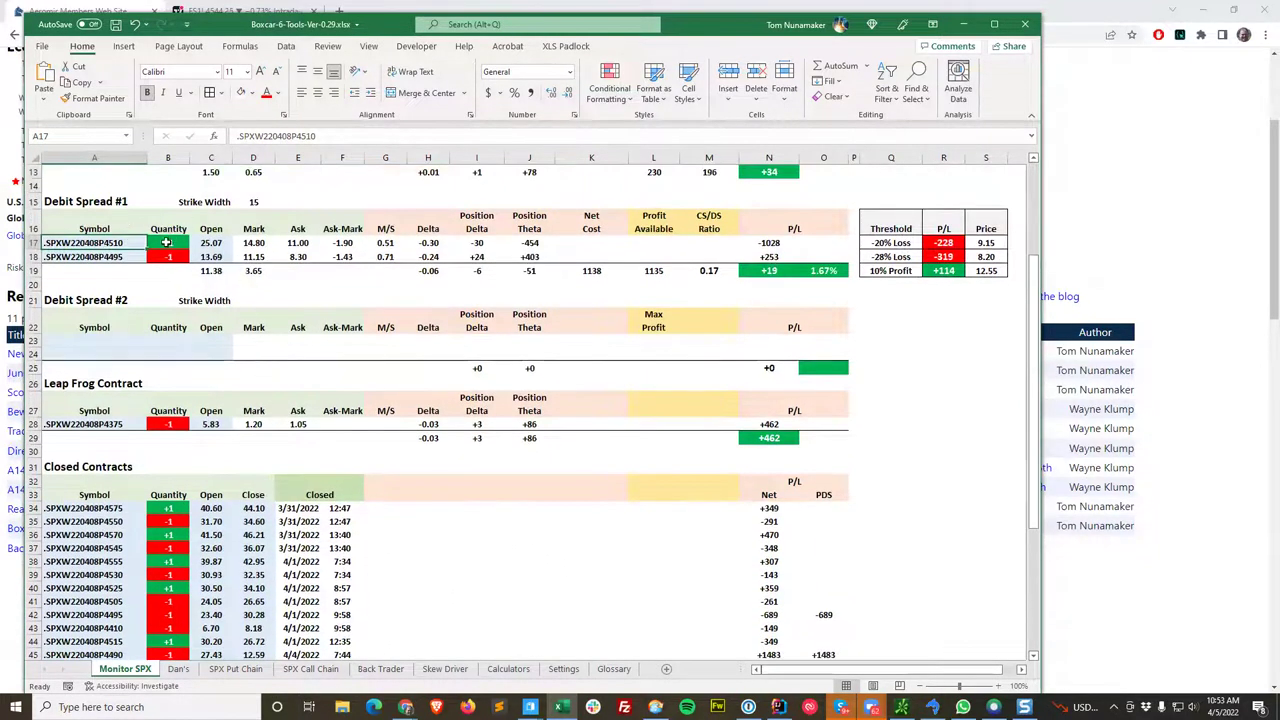
# Step: Inspect the PDS profit/loss entries for the closed 4495 and 4490 puts in Closed Contracts
pyautogui.scroll(-2, 828, 520)
pyautogui.click(828, 515)
pyautogui.click(827, 556)
pyautogui.click(824, 517)
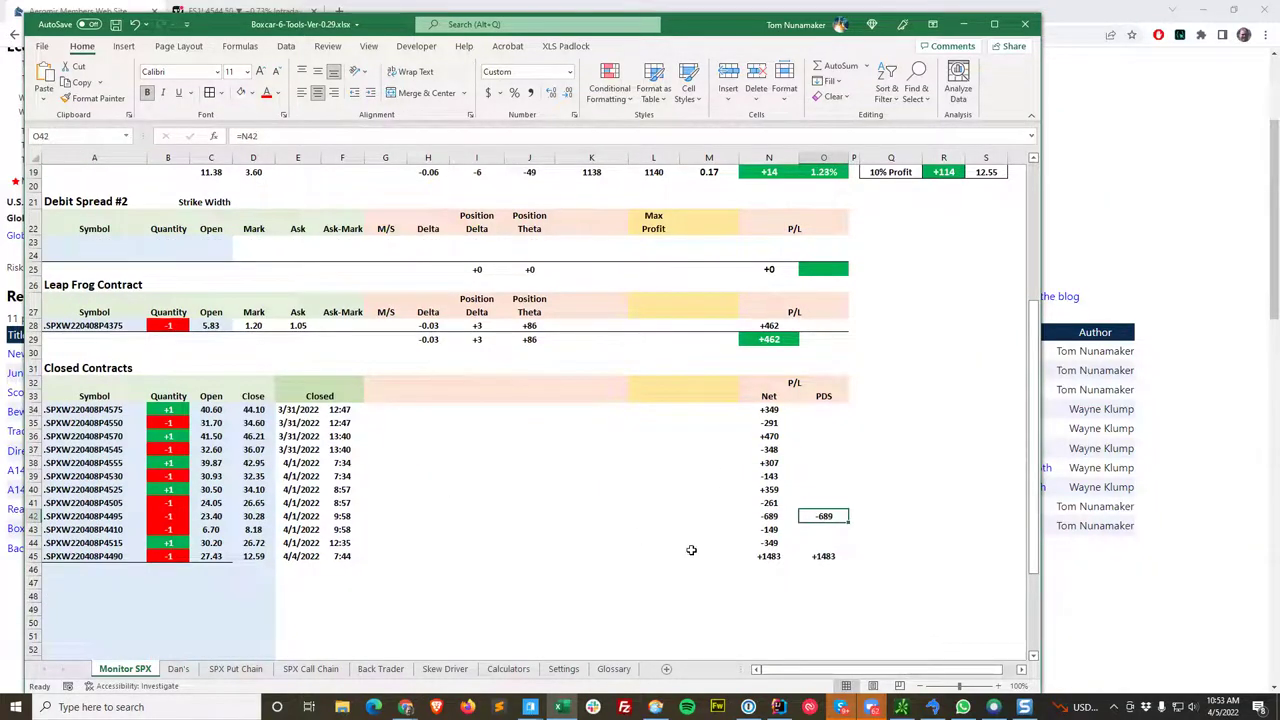
# Step: Review Debit Spread #1's long 4510 put and P/L, and inspect the Credit Spread's net delta
pyautogui.scroll(4, 479, 388)
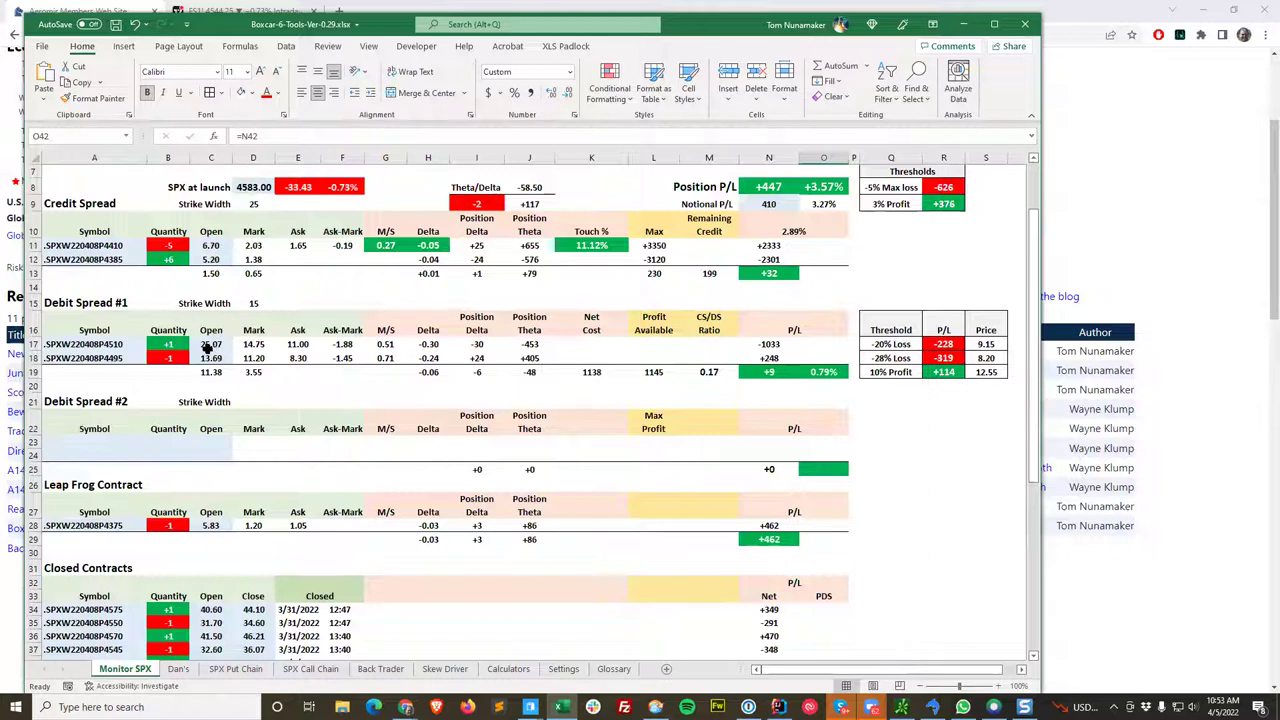
pyautogui.click(117, 344)
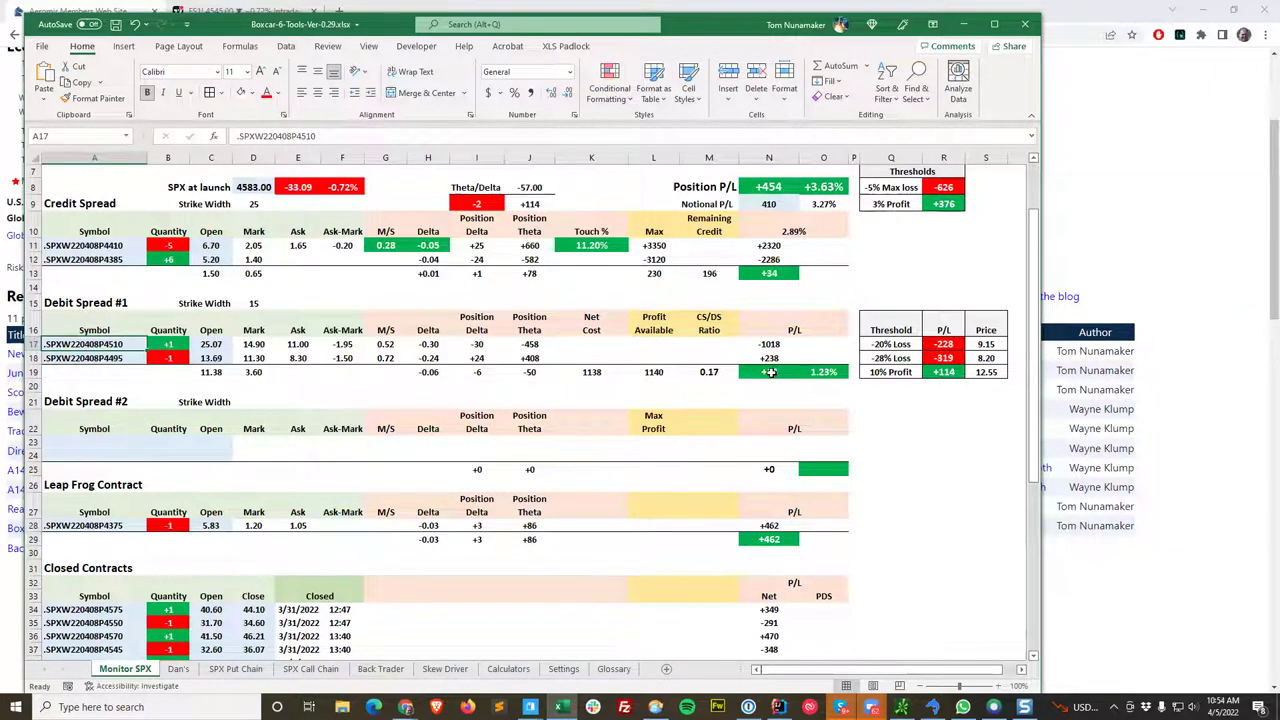
pyautogui.scroll(2, 543, 357)
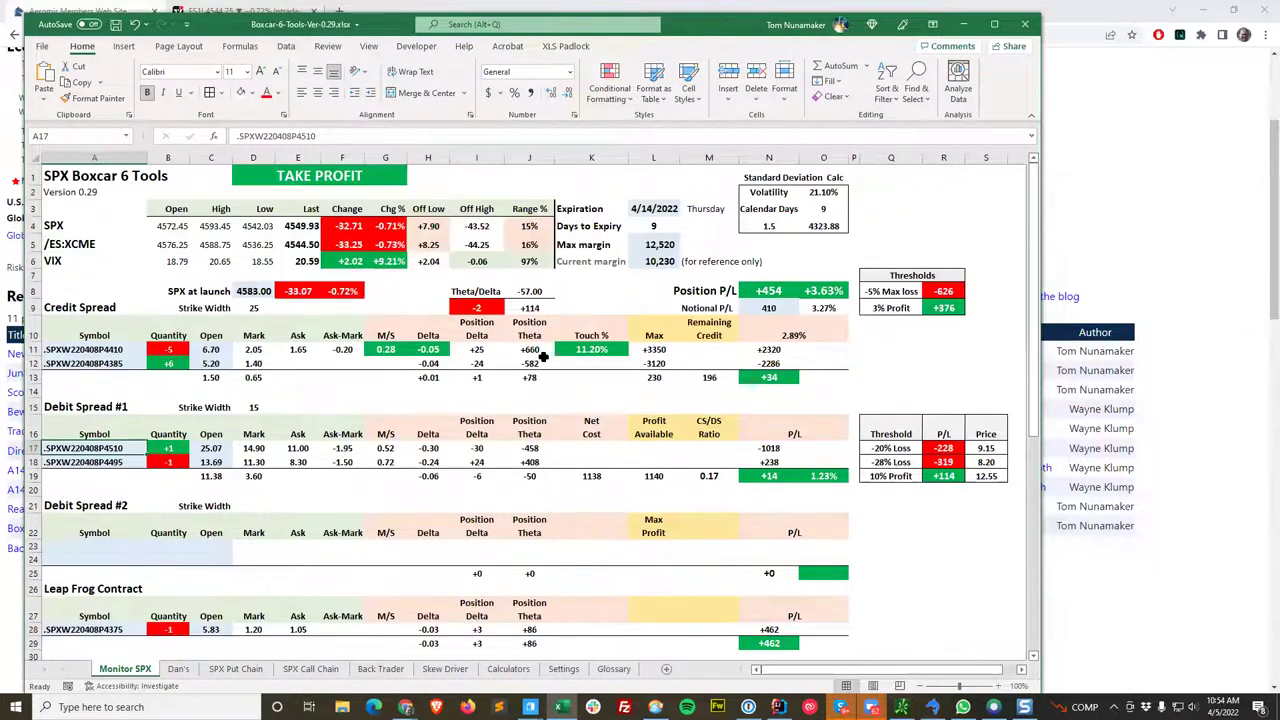
pyautogui.click(432, 376)
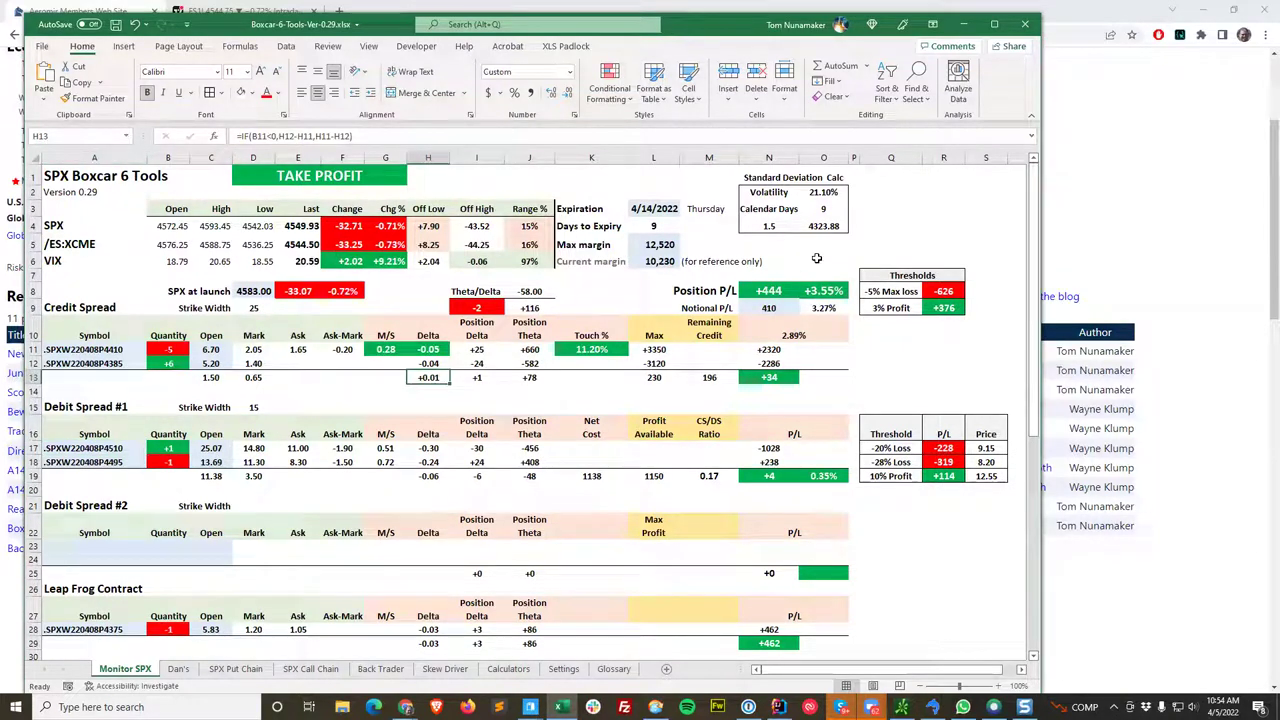
# Step: Check the expiration date on the SPX Put Chain sheet and look up the 14 APR 22 implied volatility in thinkorswim
pyautogui.click(238, 668)
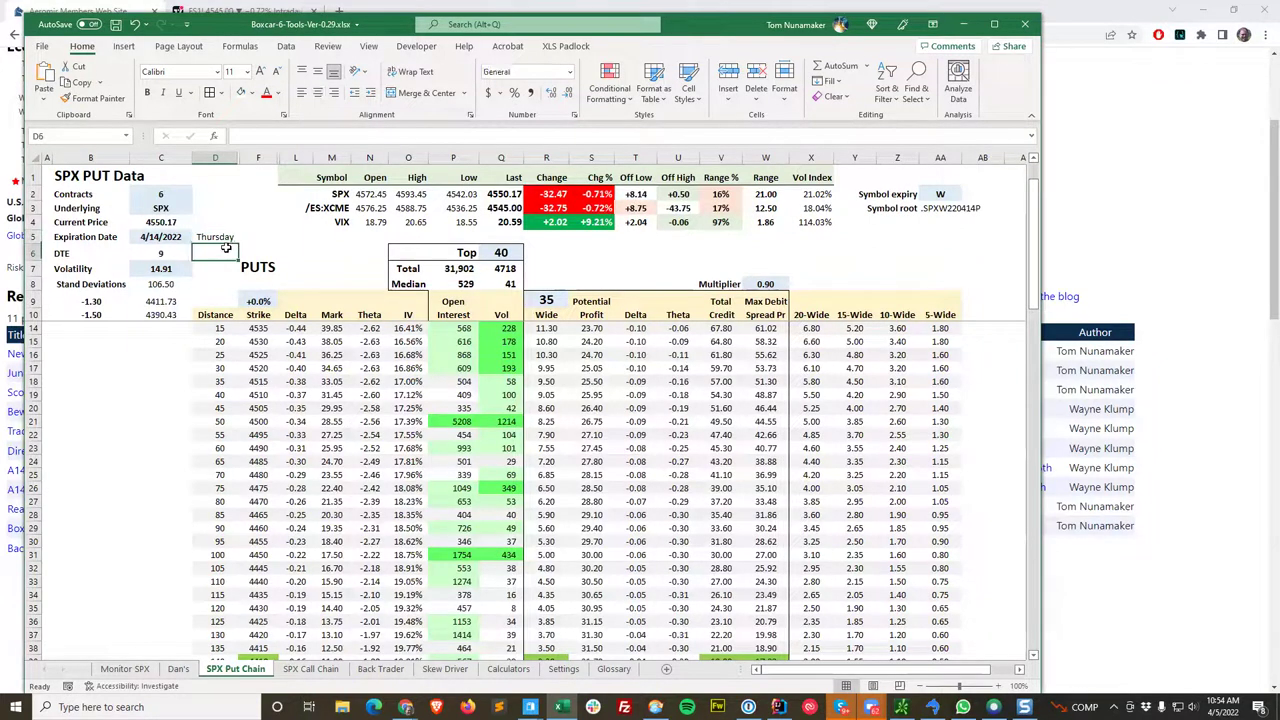
pyautogui.click(164, 234)
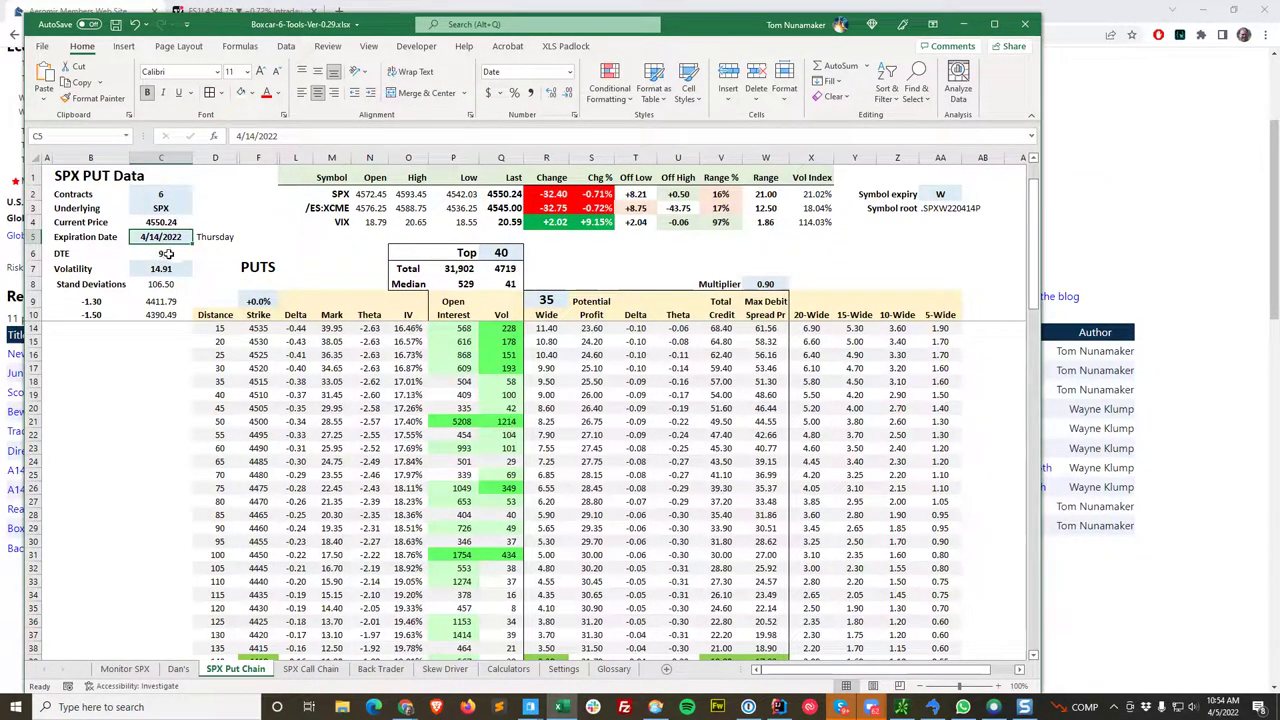
pyautogui.hotkey('alt', 'Tab')
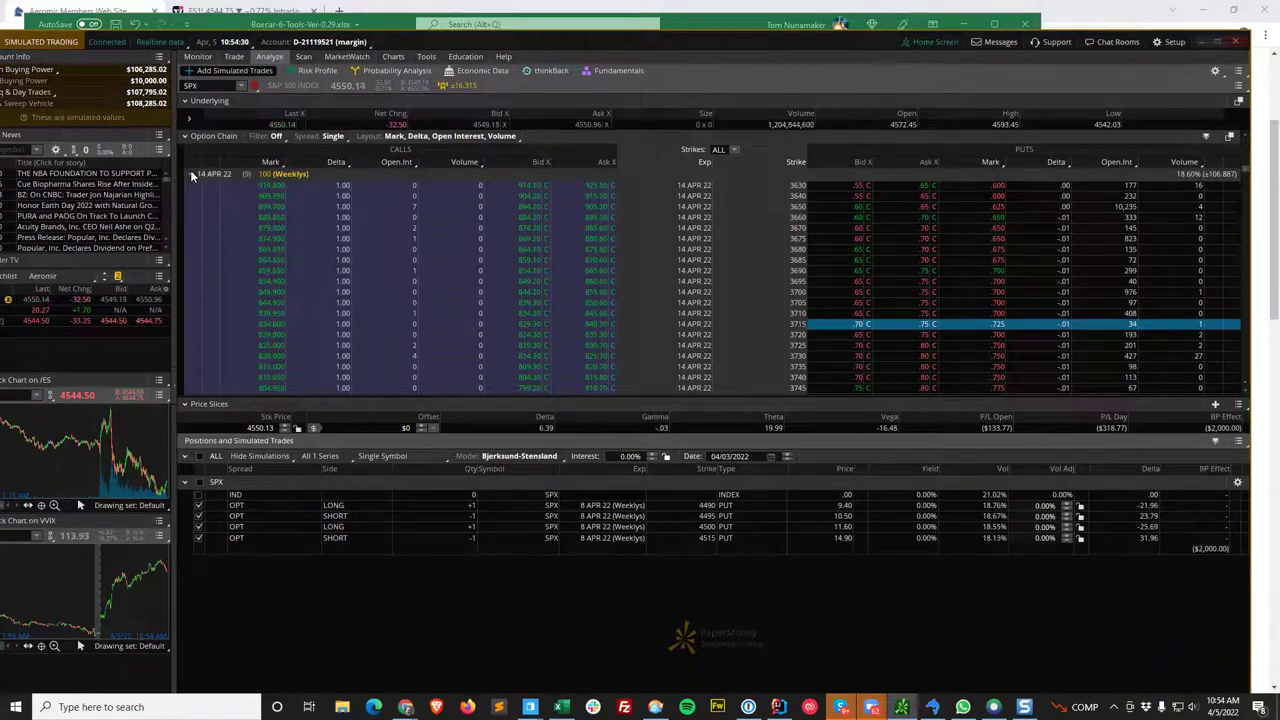
pyautogui.click(193, 175)
pyautogui.click(193, 175)
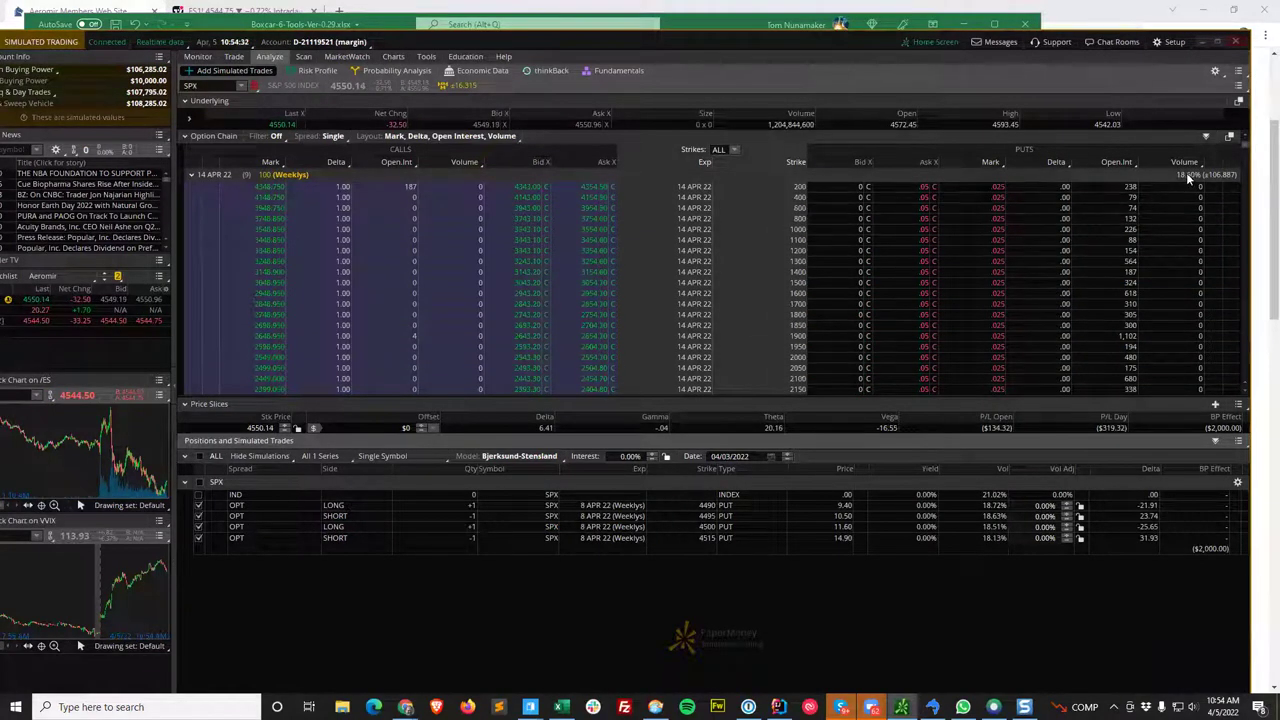
# Step: Return to the Excel workbook and set the SPX put chain's Volatility to 18.60
pyautogui.click(796, 24)
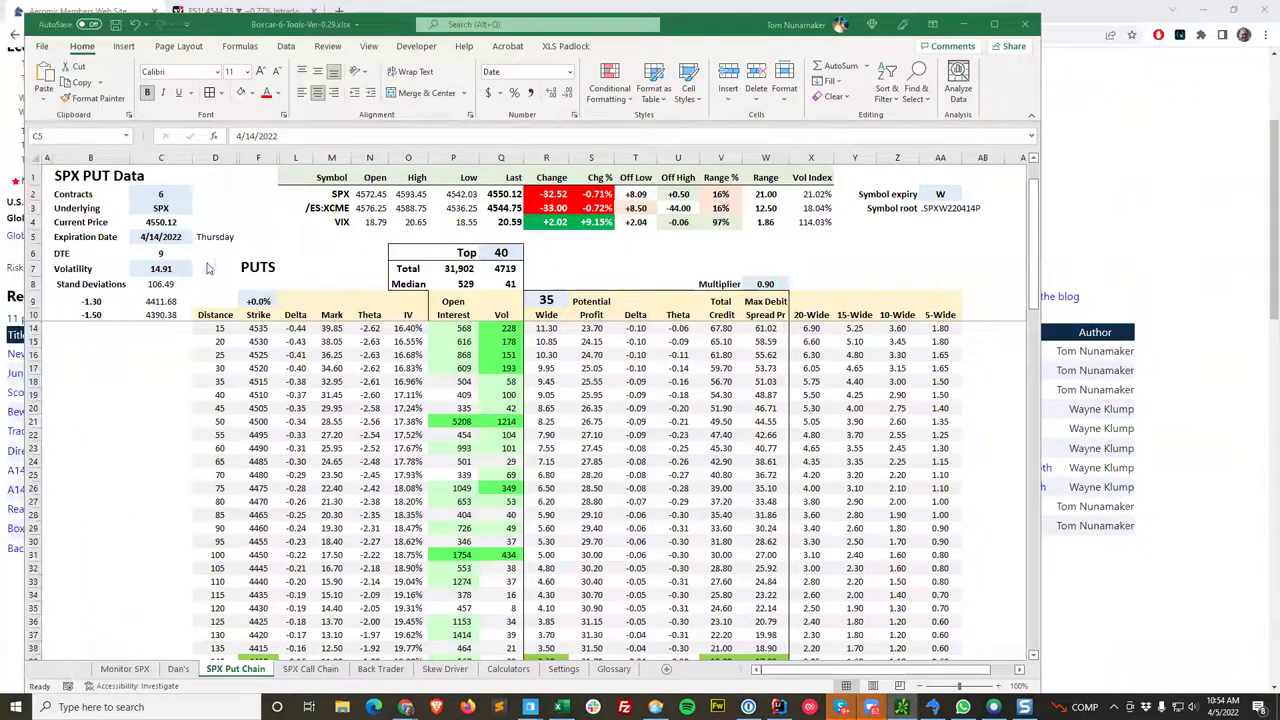
pyautogui.click(166, 268)
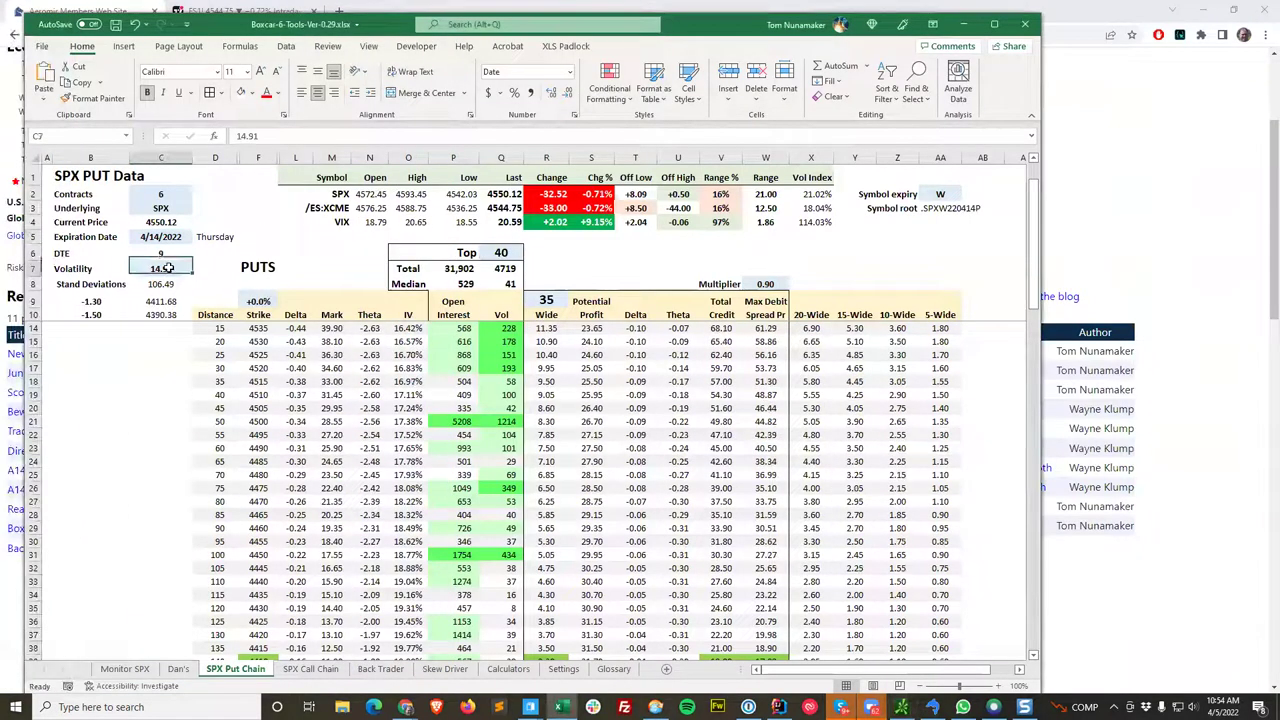
pyautogui.write('18.')
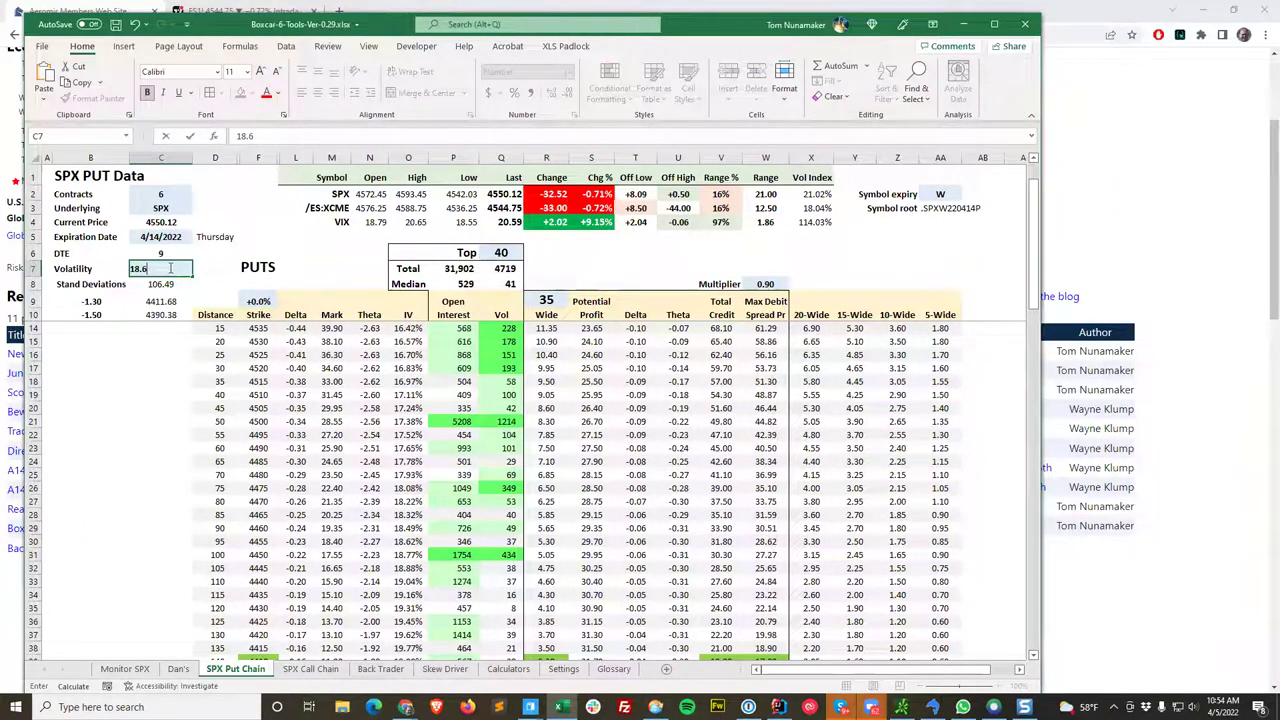
pyautogui.write('6')
pyautogui.press('Return')
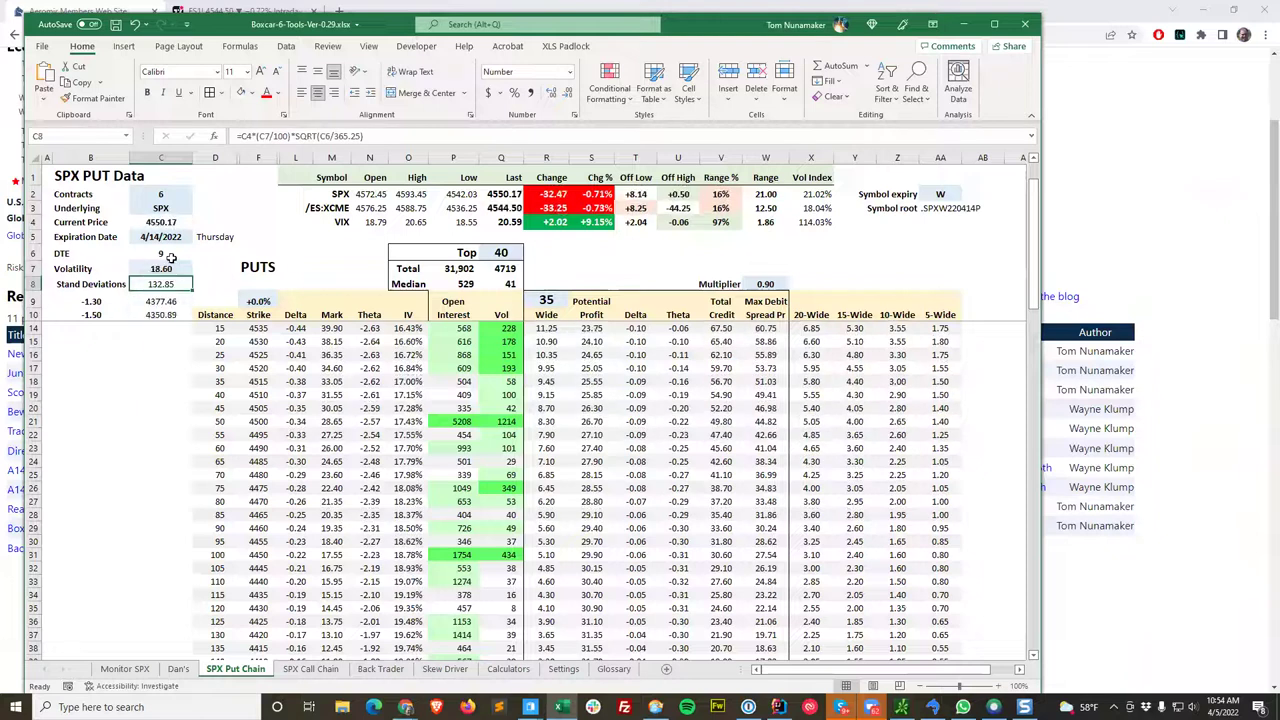
# Step: Examine the -1.50 standard deviation level and the strikes highlighted in the put chain
pyautogui.click(92, 314)
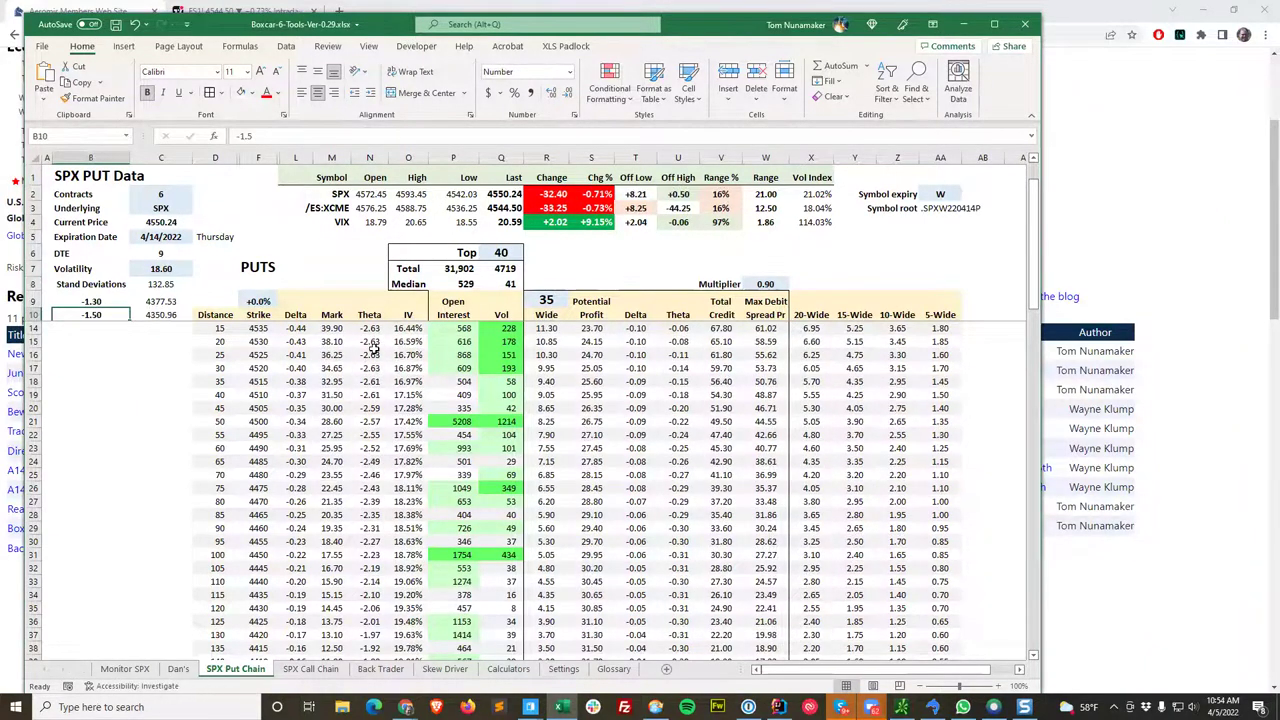
pyautogui.scroll(-7, 390, 381)
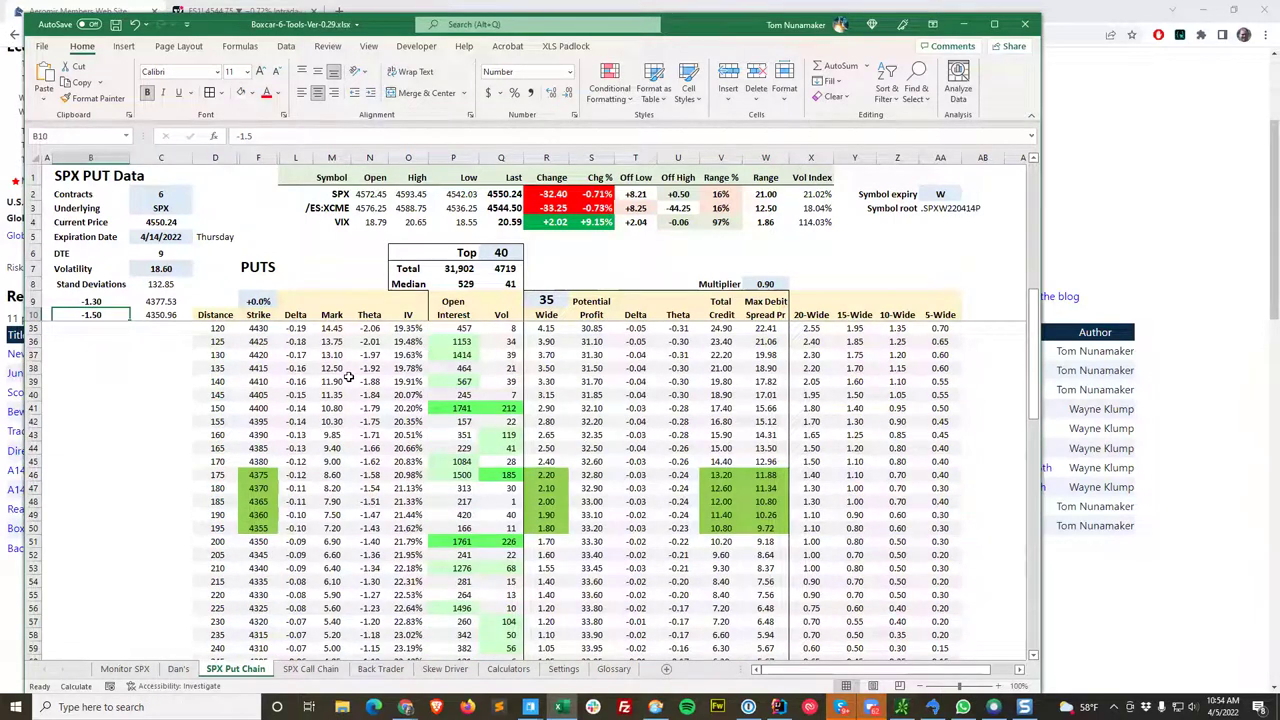
pyautogui.scroll(1, 348, 375)
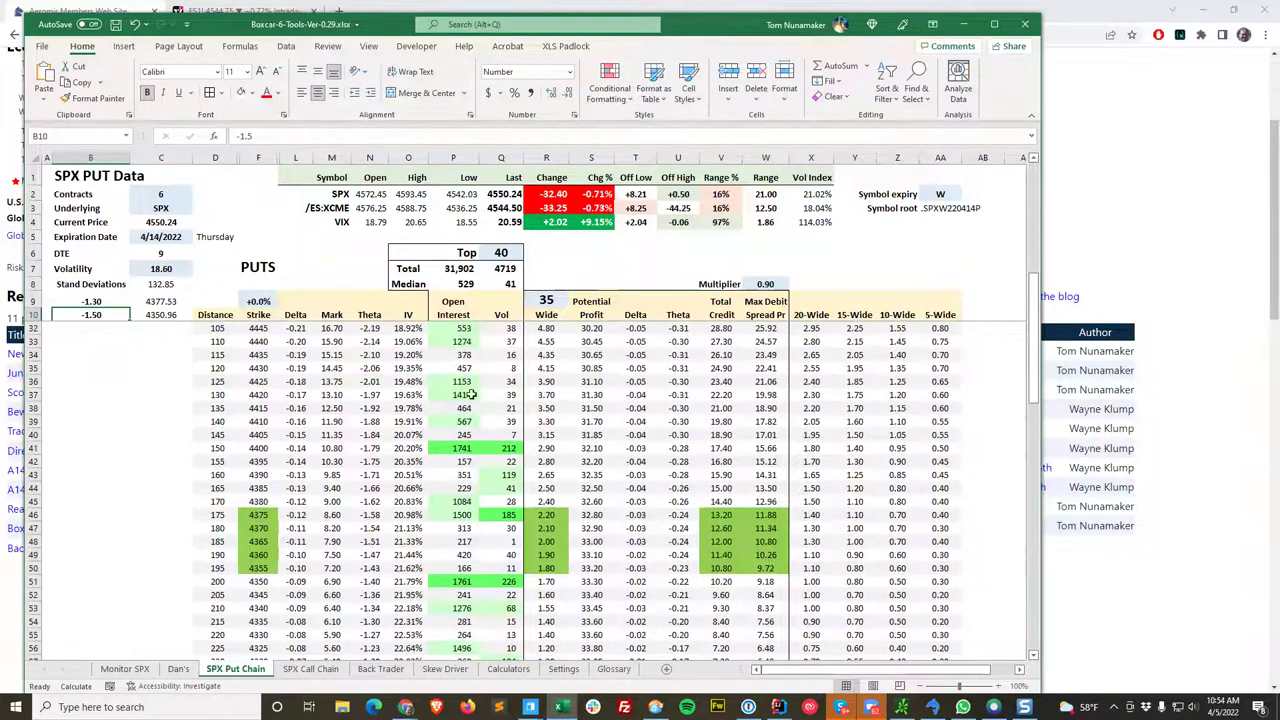
# Step: Inspect the Top 40 setting, the median open interest and the shaded Open Interest cells of the 4440 and 4420 strikes
pyautogui.click(508, 253)
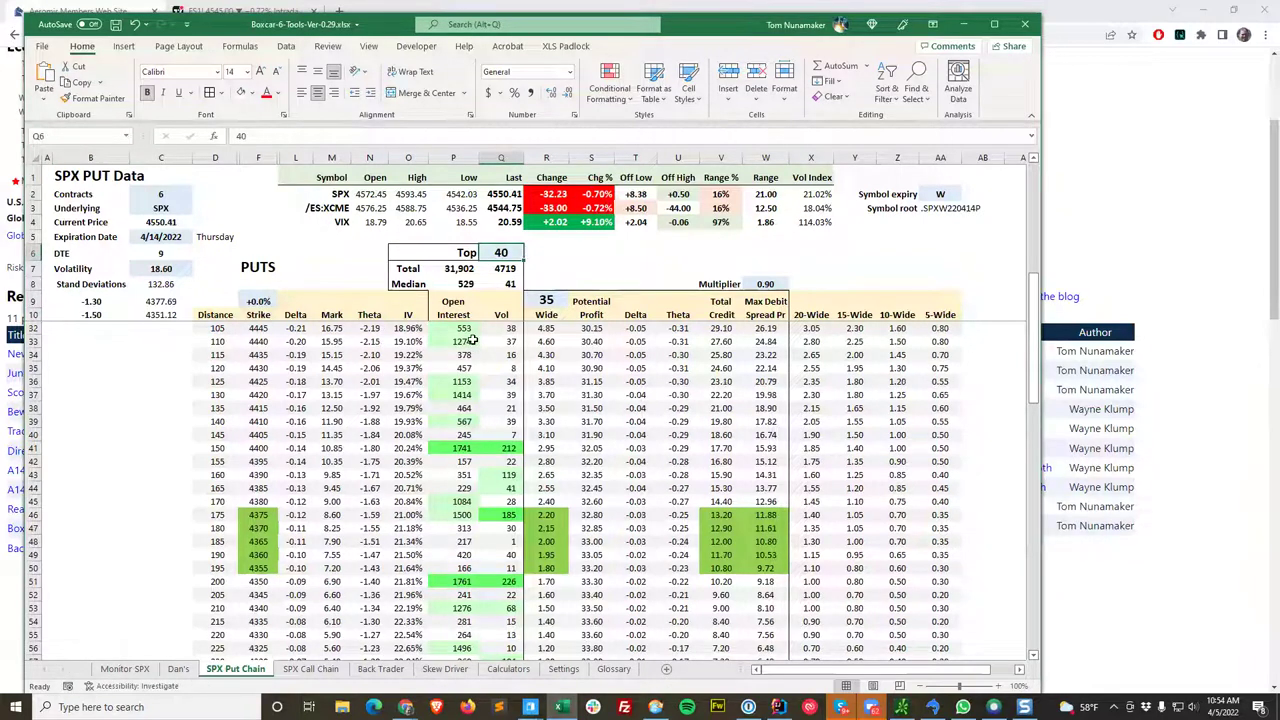
pyautogui.click(472, 285)
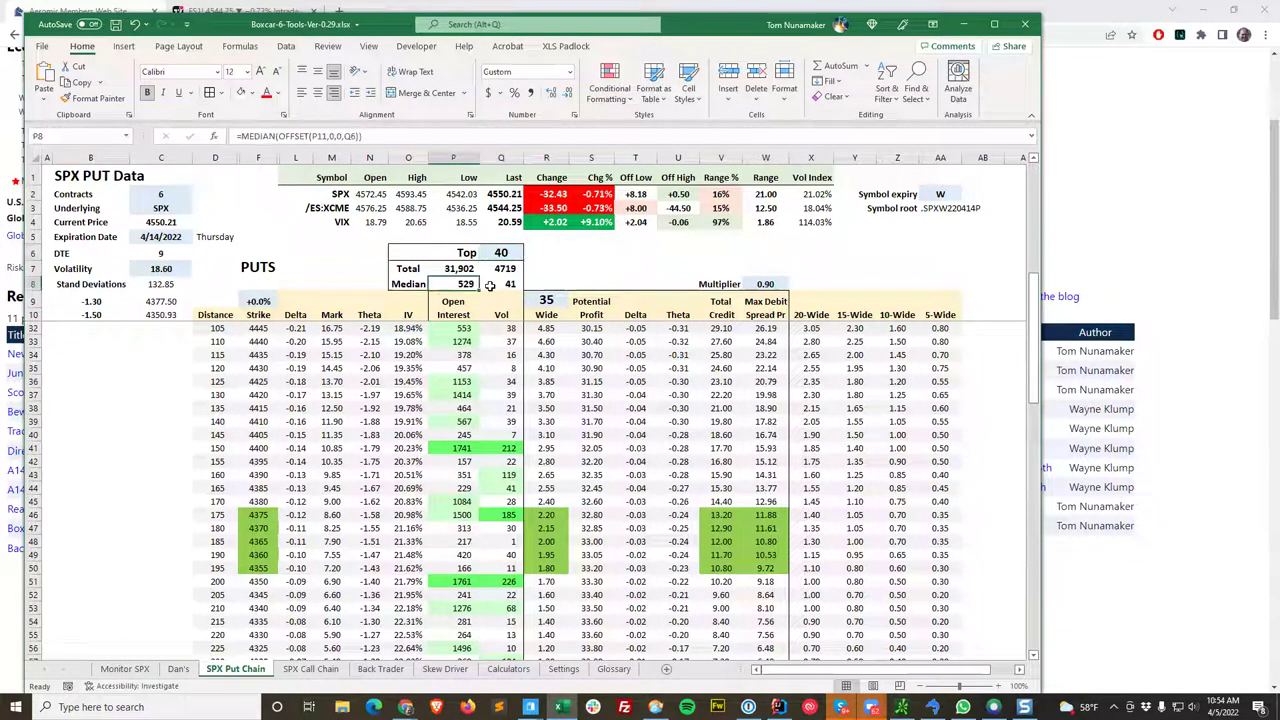
pyautogui.click(463, 340)
pyautogui.click(457, 395)
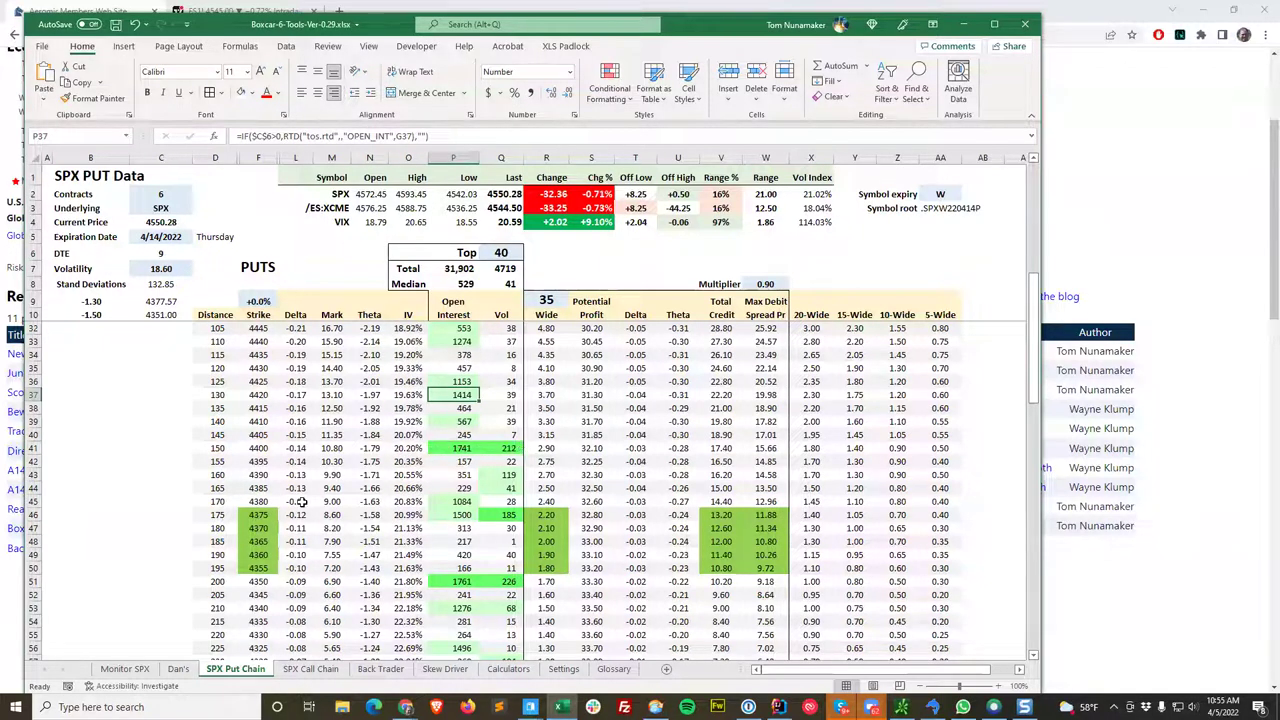
# Step: Examine the Stand Deviations value and the highlighted strikes from 4375 down to 4355
pyautogui.scroll(-2, 220, 502)
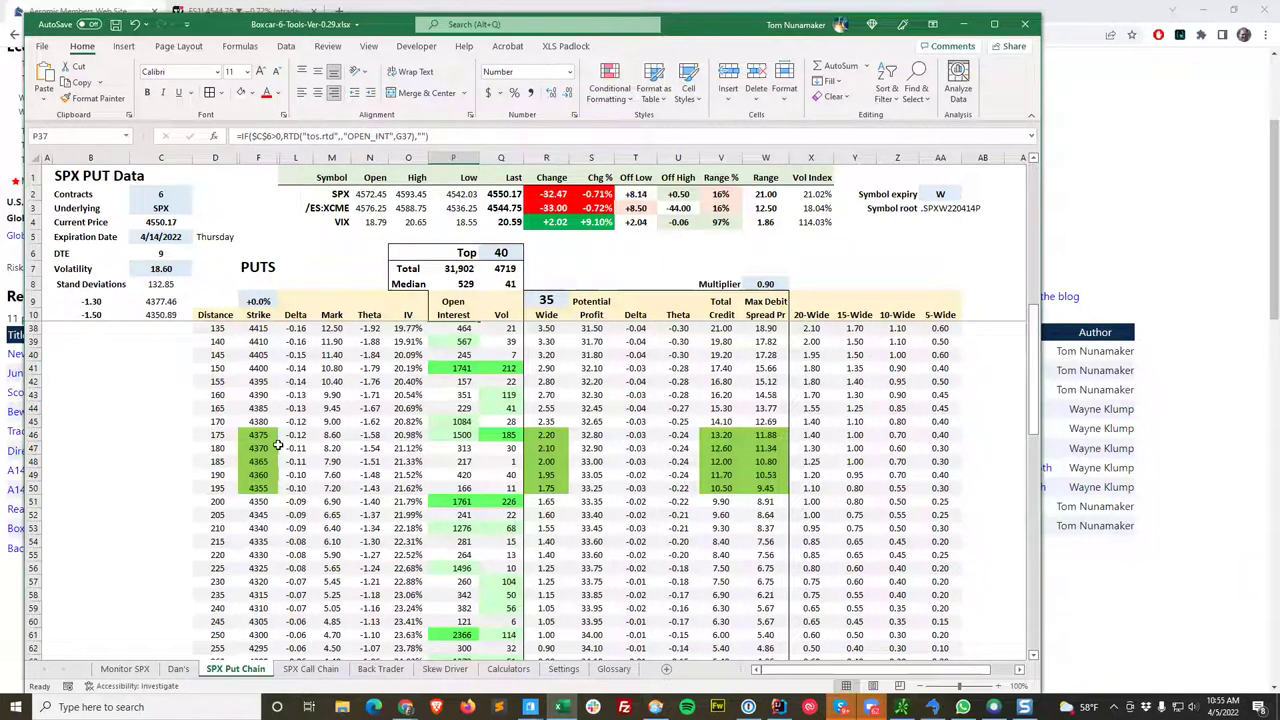
pyautogui.click(171, 286)
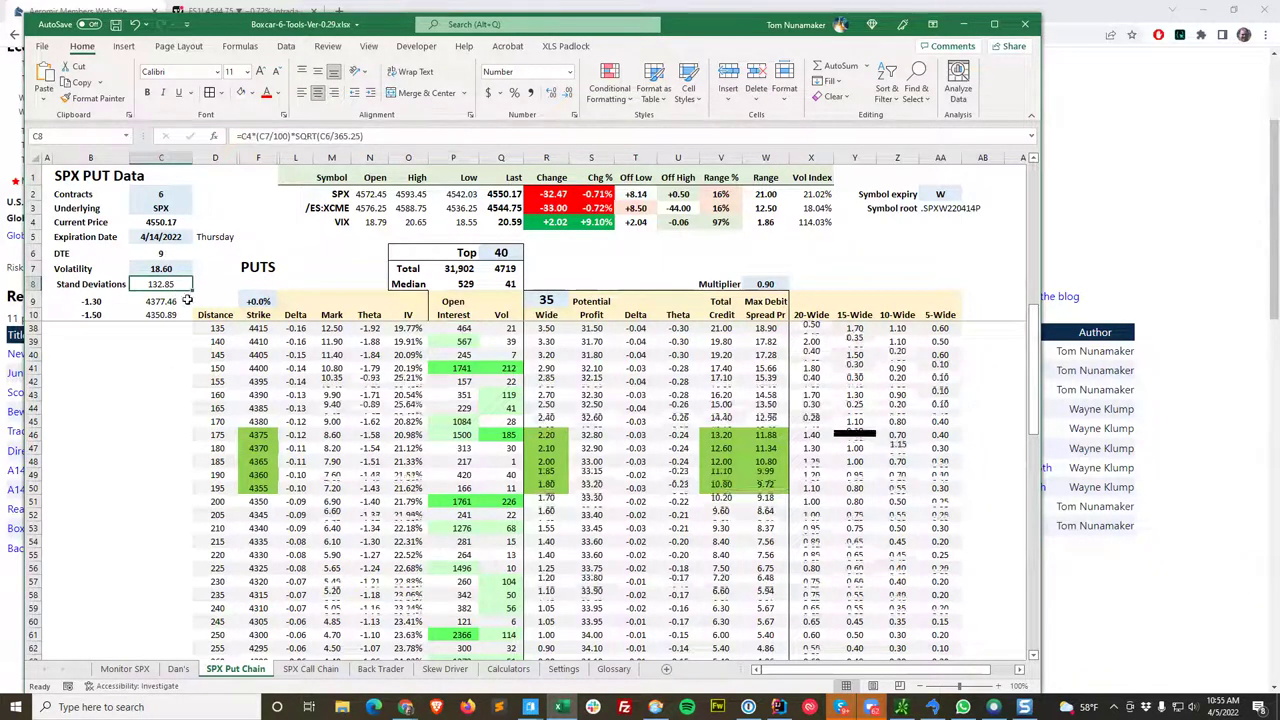
pyautogui.moveTo(268, 433); pyautogui.dragTo(262, 488)
pyautogui.click(176, 448)
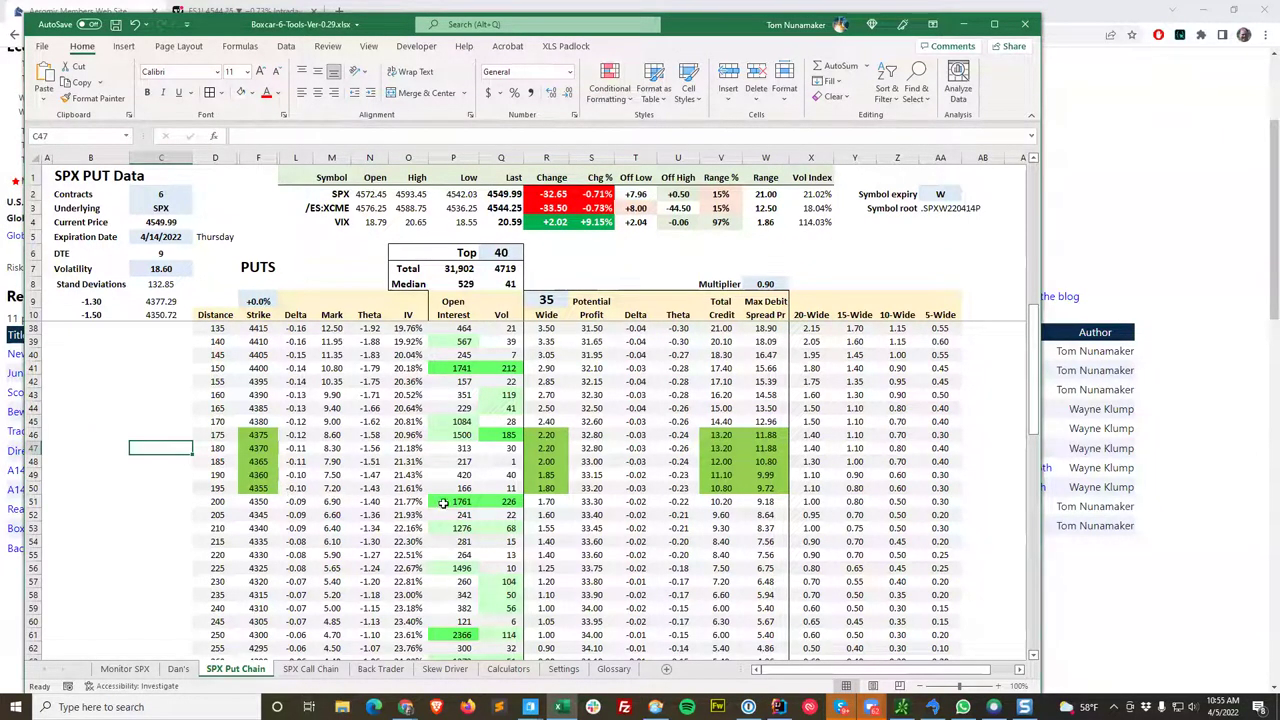
# Step: Inspect the volume, open interest and 35-wide spread credit of the 4350 strike
pyautogui.click(500, 502)
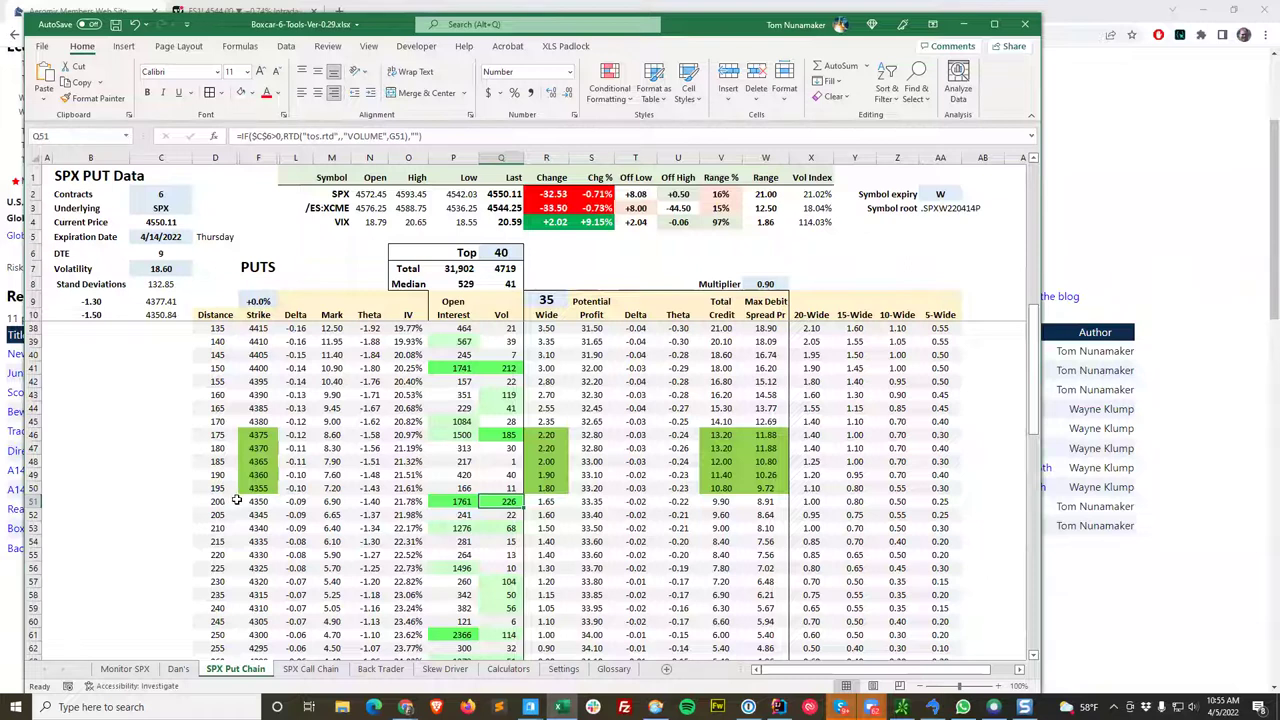
pyautogui.click(257, 501)
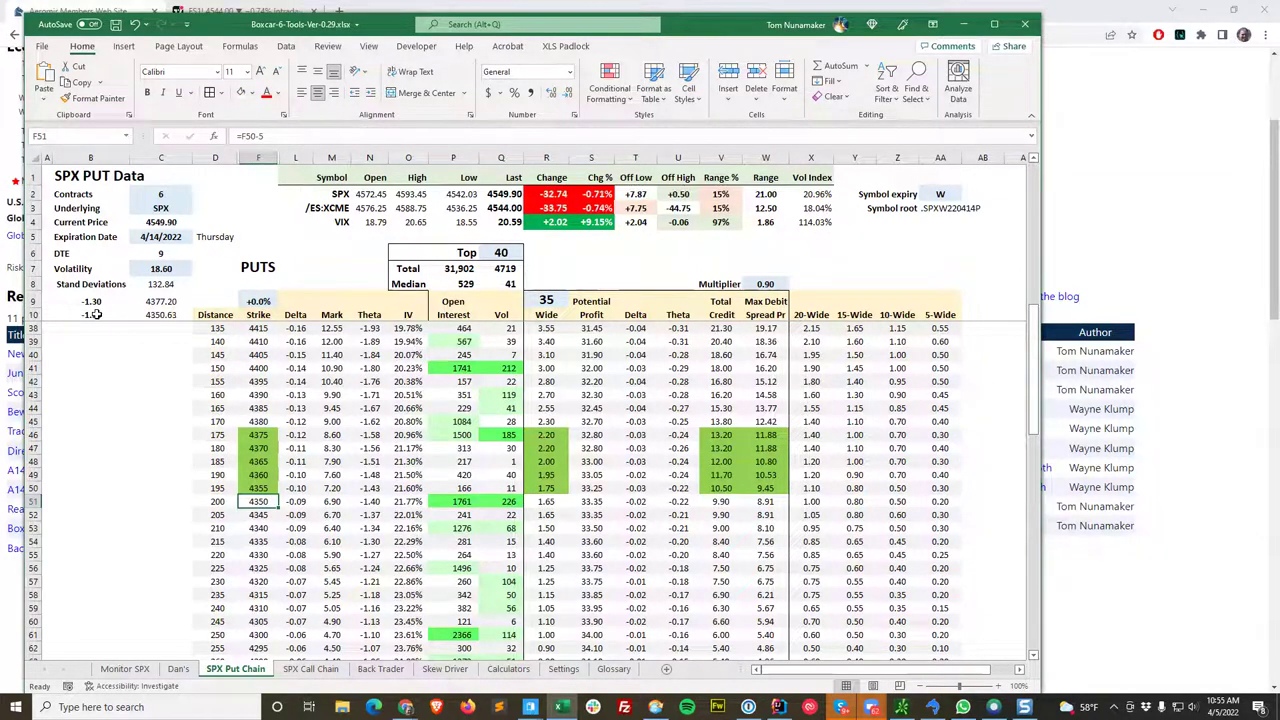
pyautogui.click(537, 501)
pyautogui.click(501, 500)
pyautogui.click(474, 501)
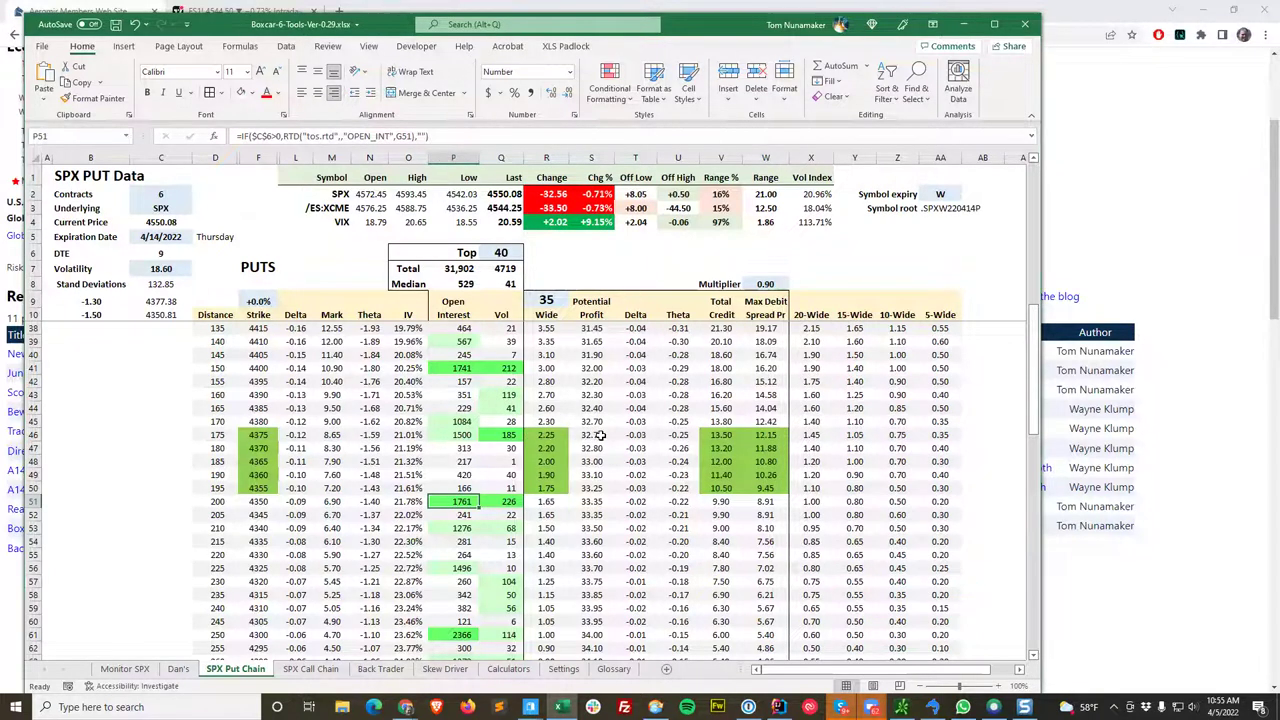
# Step: Set the put chain's credit spread width to 25
pyautogui.click(548, 296)
pyautogui.write('2')
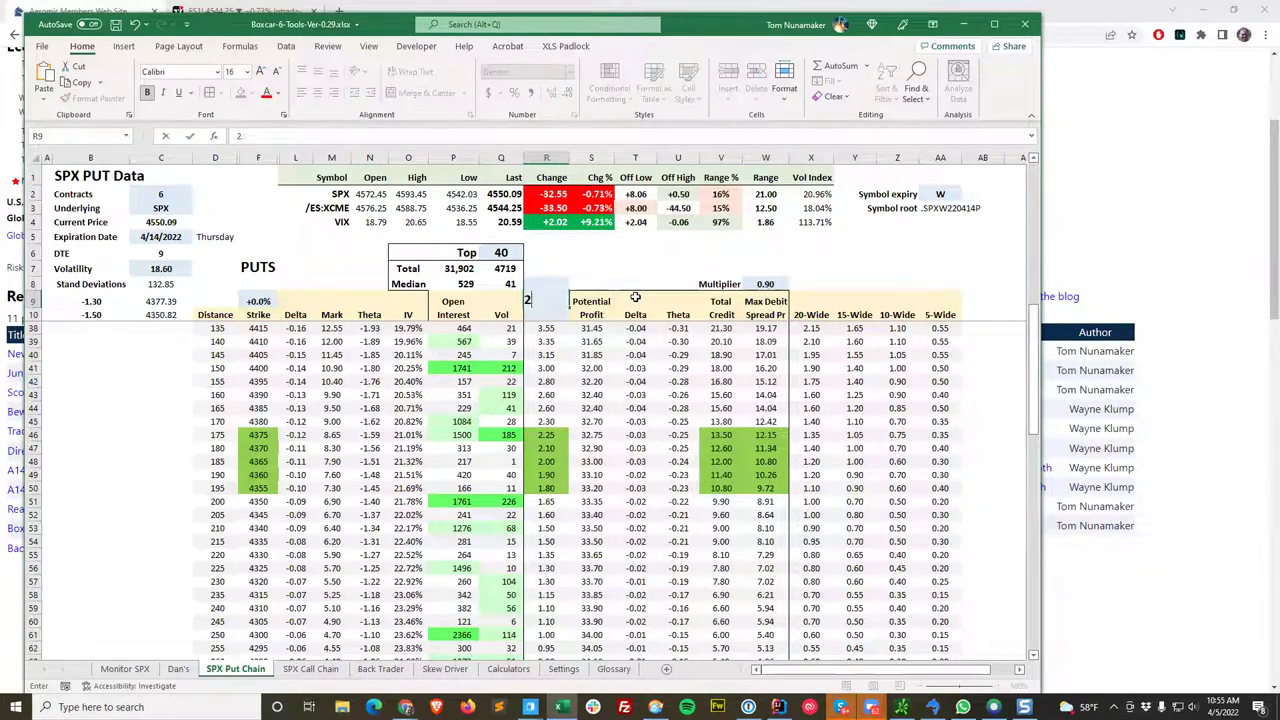
pyautogui.write('5')
pyautogui.press('Return')
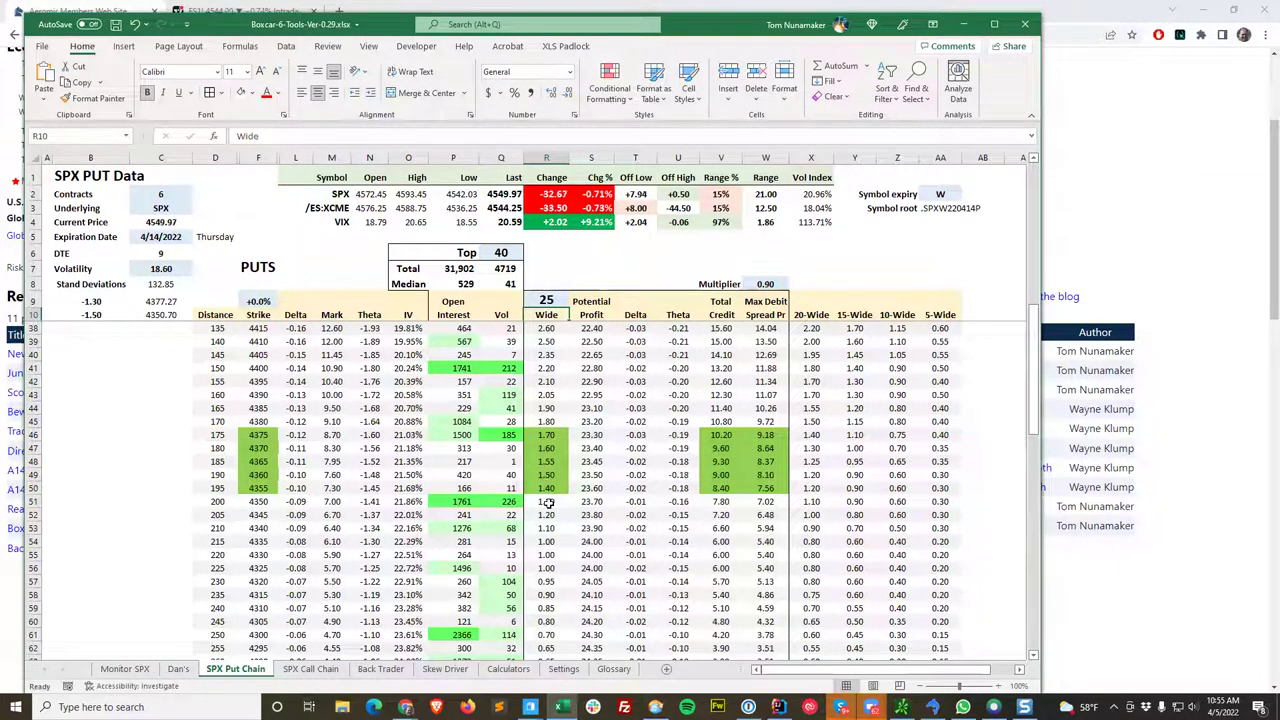
# Step: Compare the 25-wide spread credits for the strikes from 4350 up to 4375
pyautogui.click(560, 503)
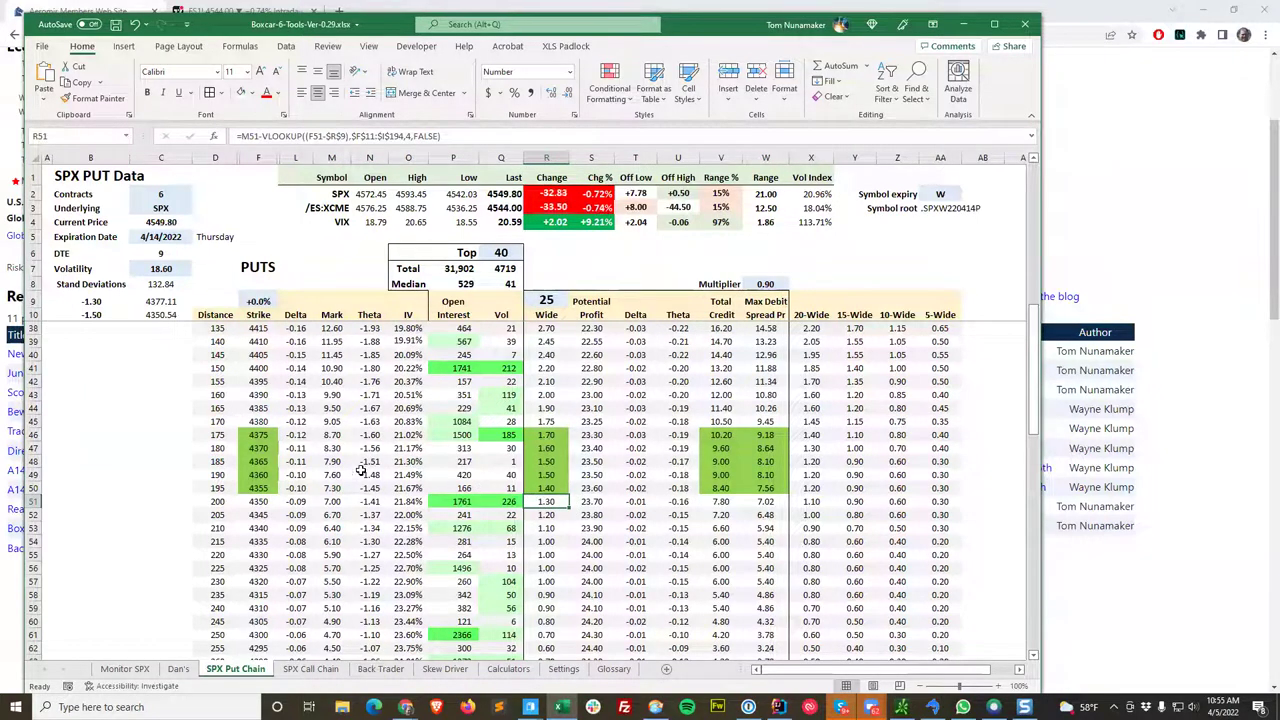
pyautogui.press('Up')
pyautogui.press('Up')
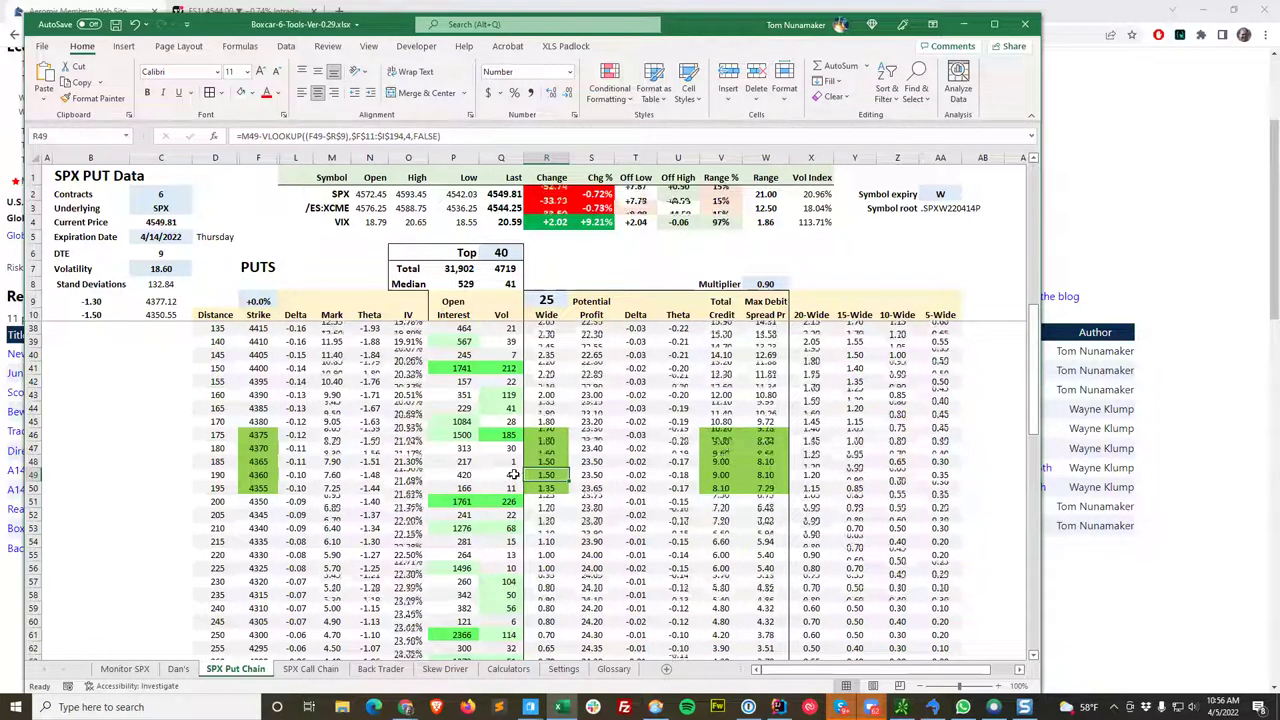
pyautogui.click(548, 437)
pyautogui.moveTo(548, 442); pyautogui.dragTo(555, 463)
pyautogui.click(676, 391)
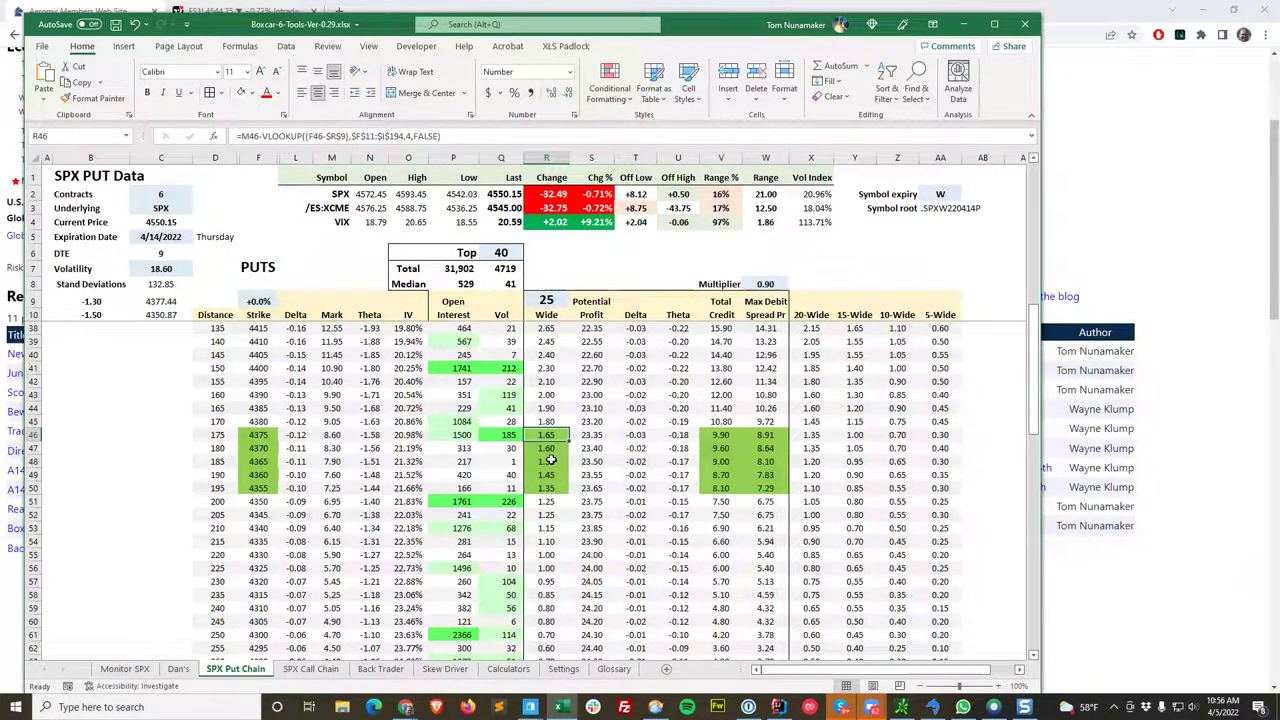
pyautogui.click(549, 451)
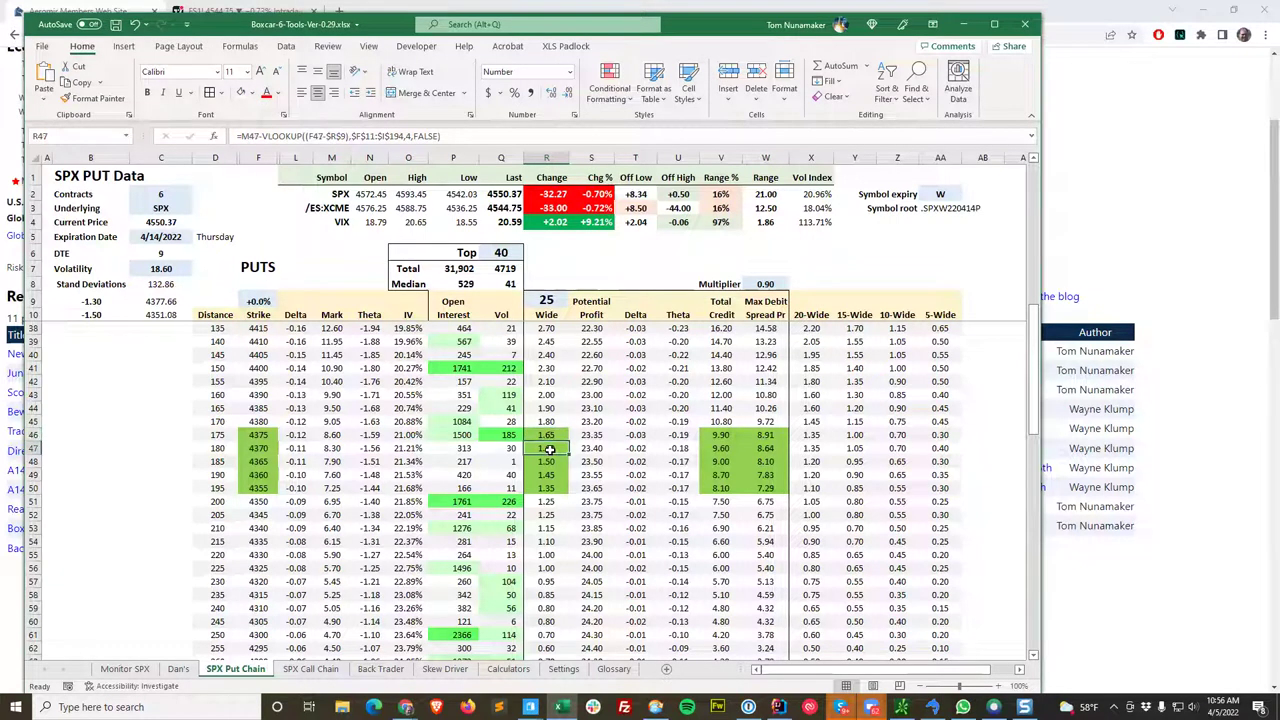
# Step: Inspect the contract count and the 25-wide credit and total credit of the 4375 strike
pyautogui.click(157, 191)
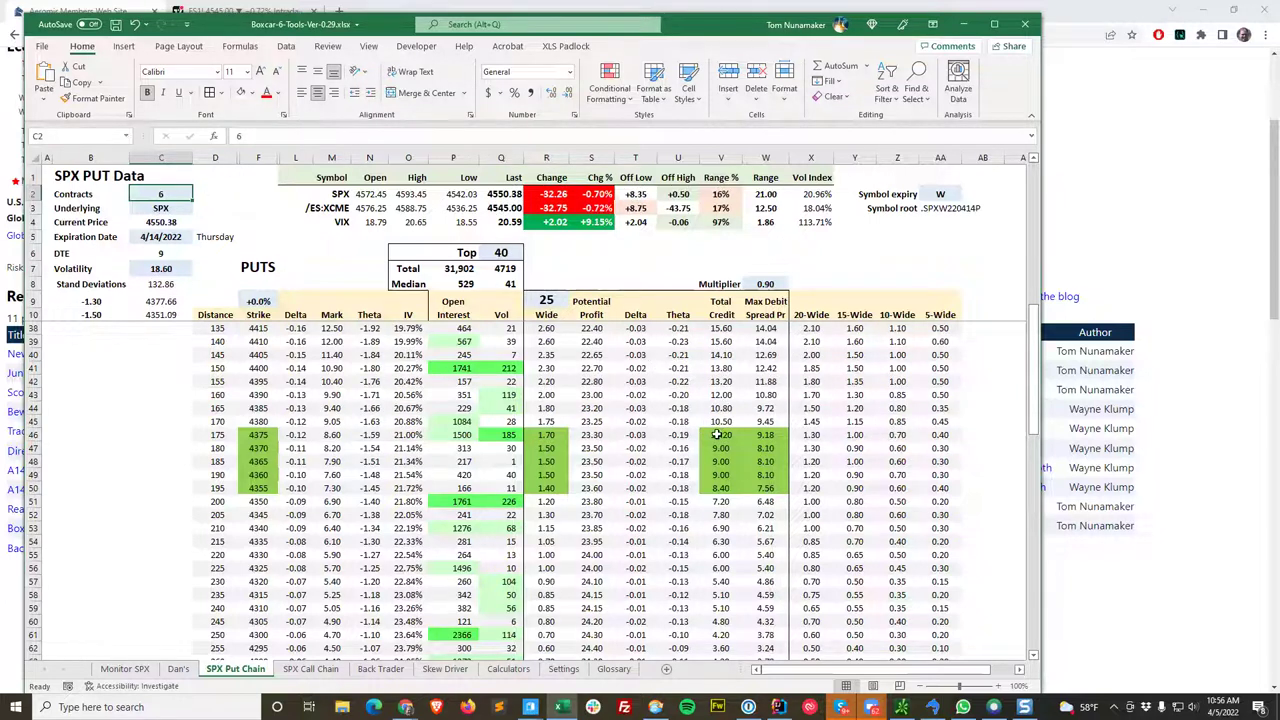
pyautogui.click(540, 435)
pyautogui.click(731, 435)
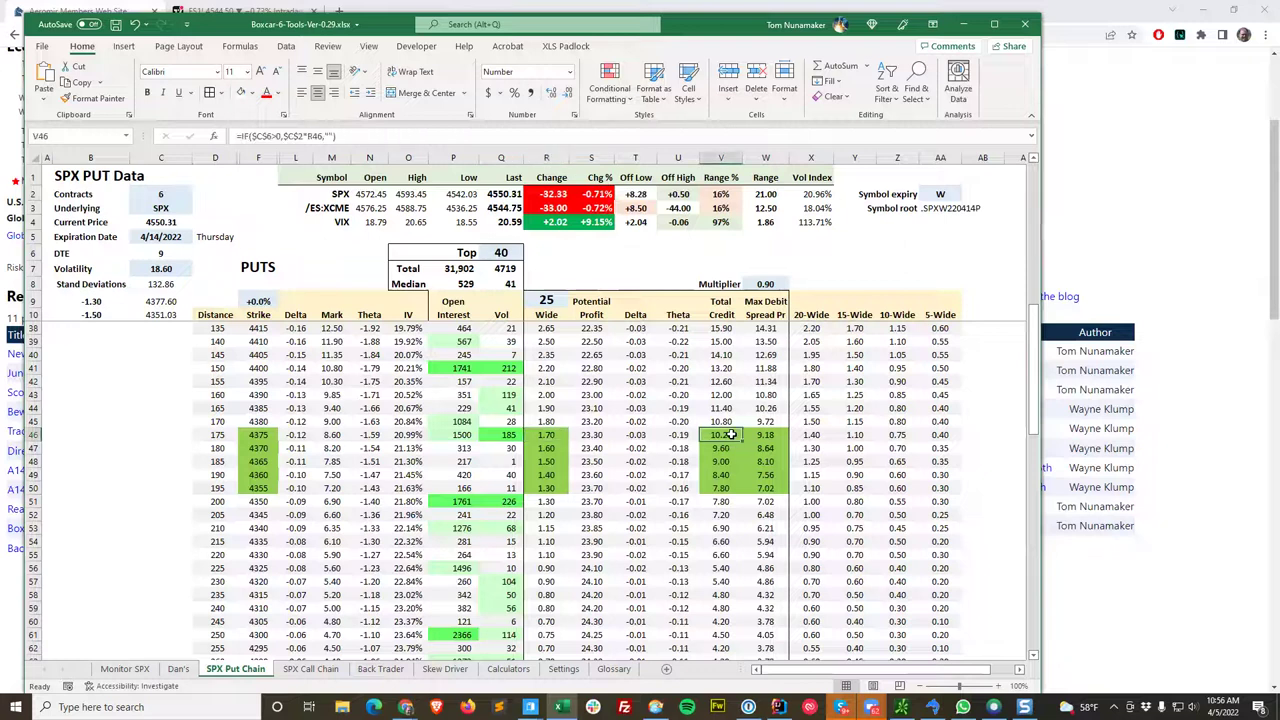
# Step: Set the max debit spread price Multiplier to 1.1 and check the total credit of the 4370 strike
pyautogui.click(778, 284)
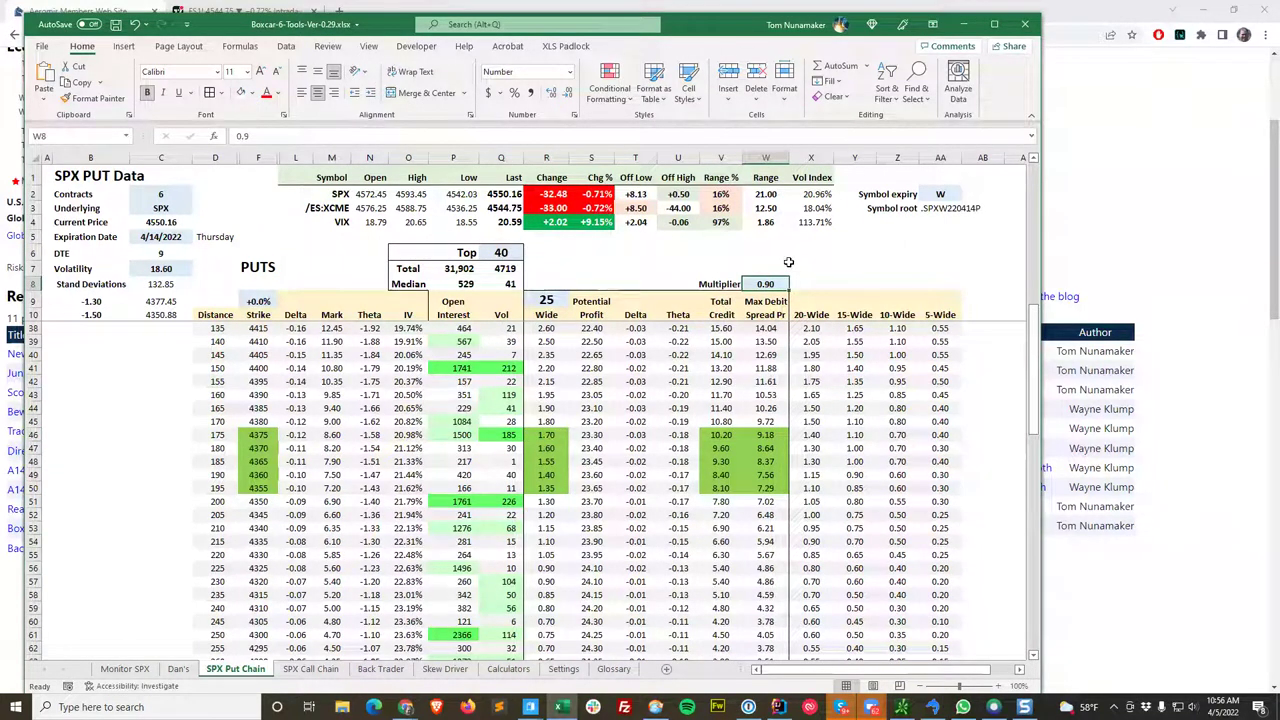
pyautogui.write('1.')
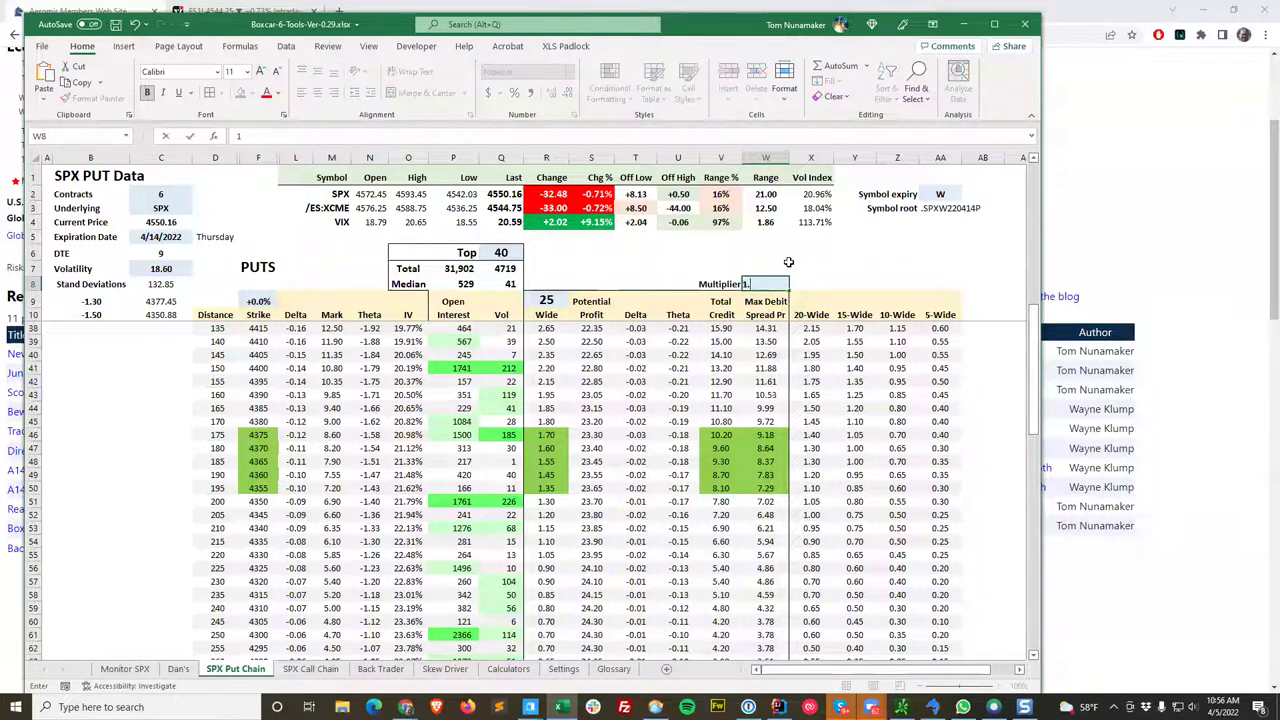
pyautogui.write('1')
pyautogui.press('Return')
pyautogui.click(771, 282)
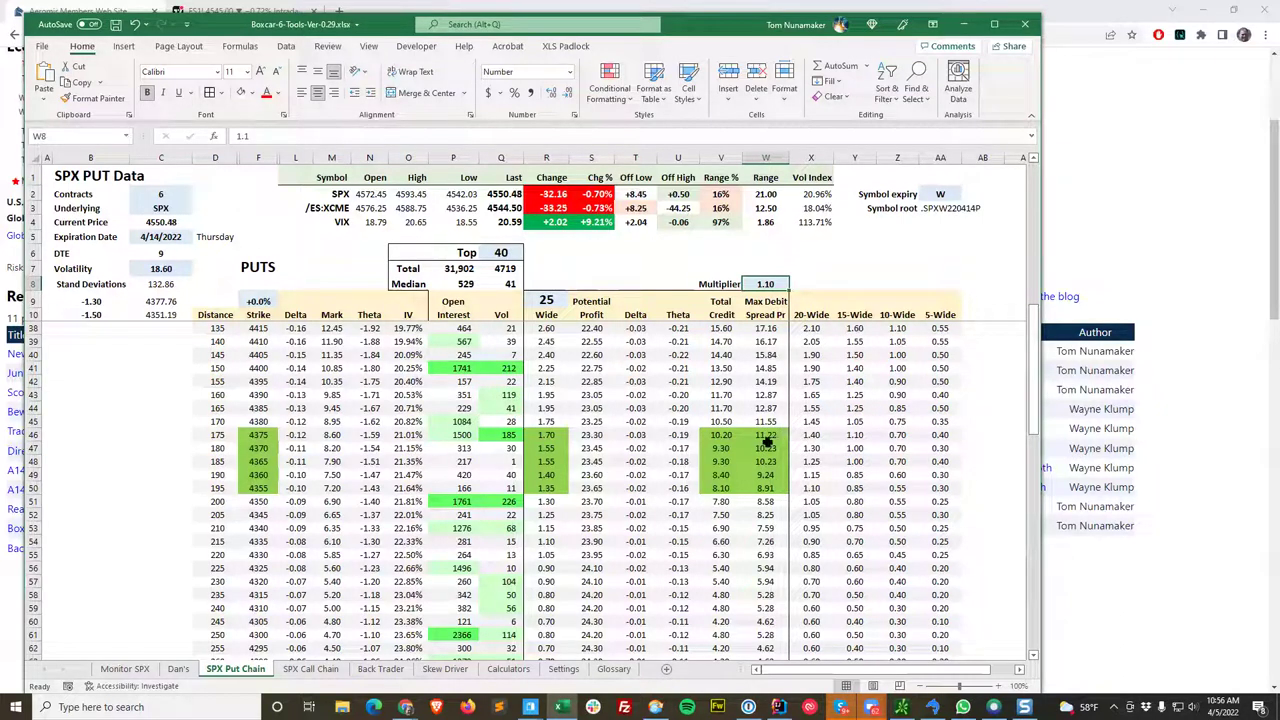
pyautogui.click(765, 448)
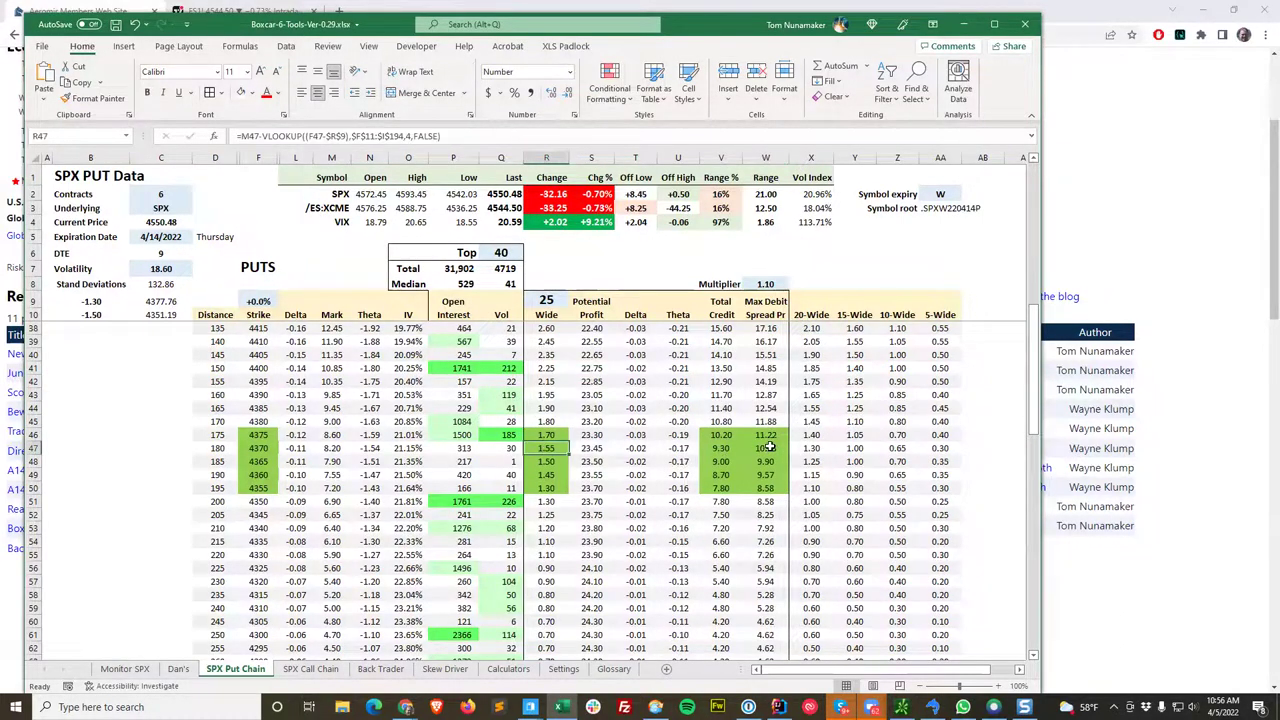
pyautogui.click(721, 448)
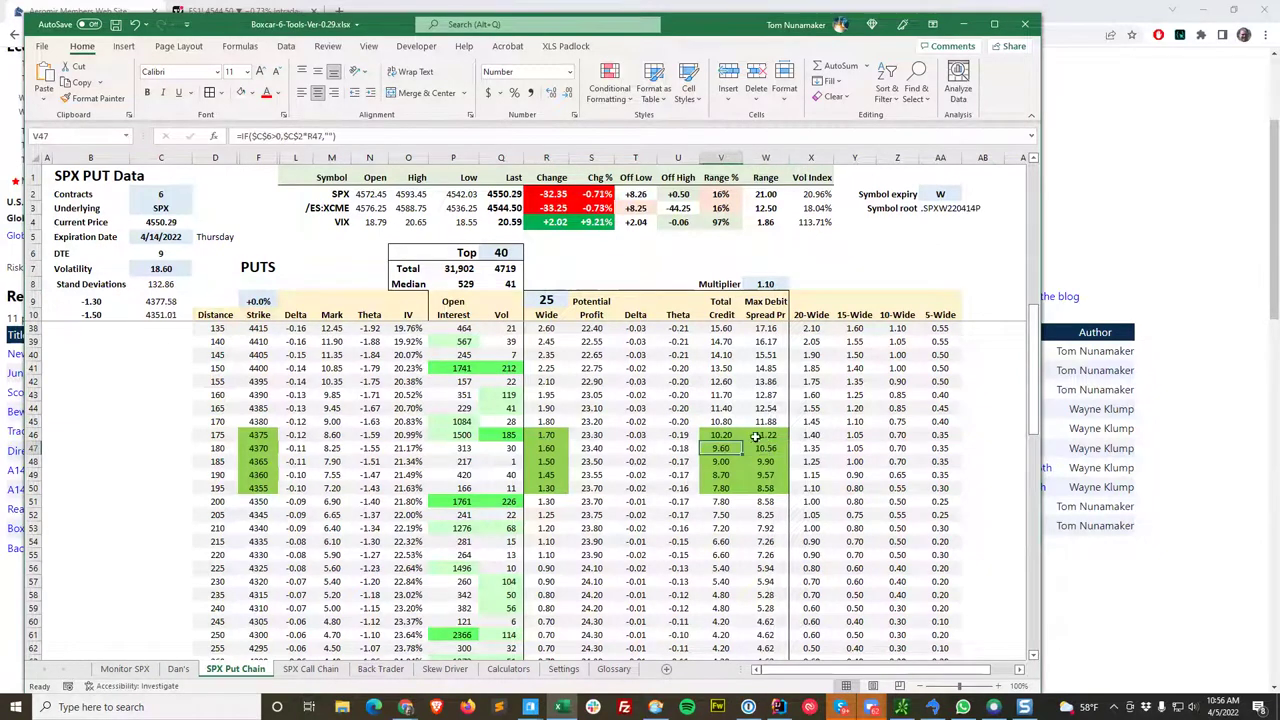
# Step: Set the put chain's spread width to 30 and check the spread prices of the strikes nearest the money
pyautogui.scroll(9, 652, 366)
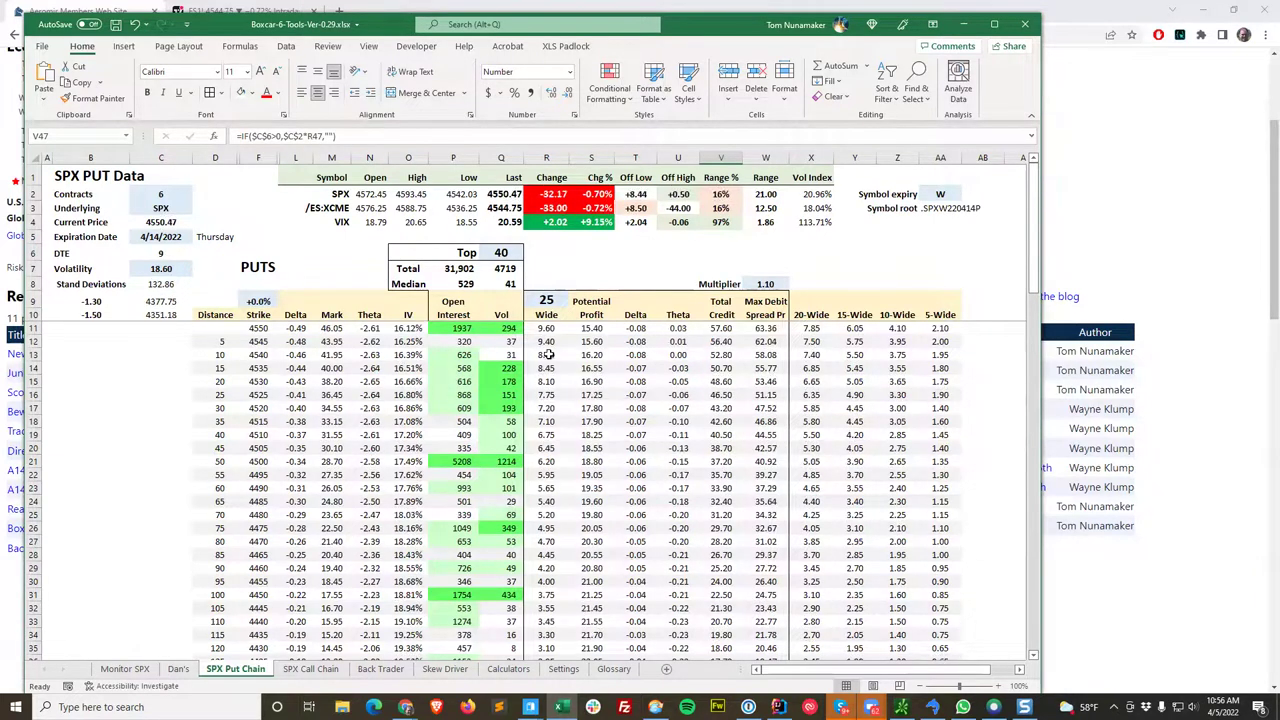
pyautogui.click(549, 342)
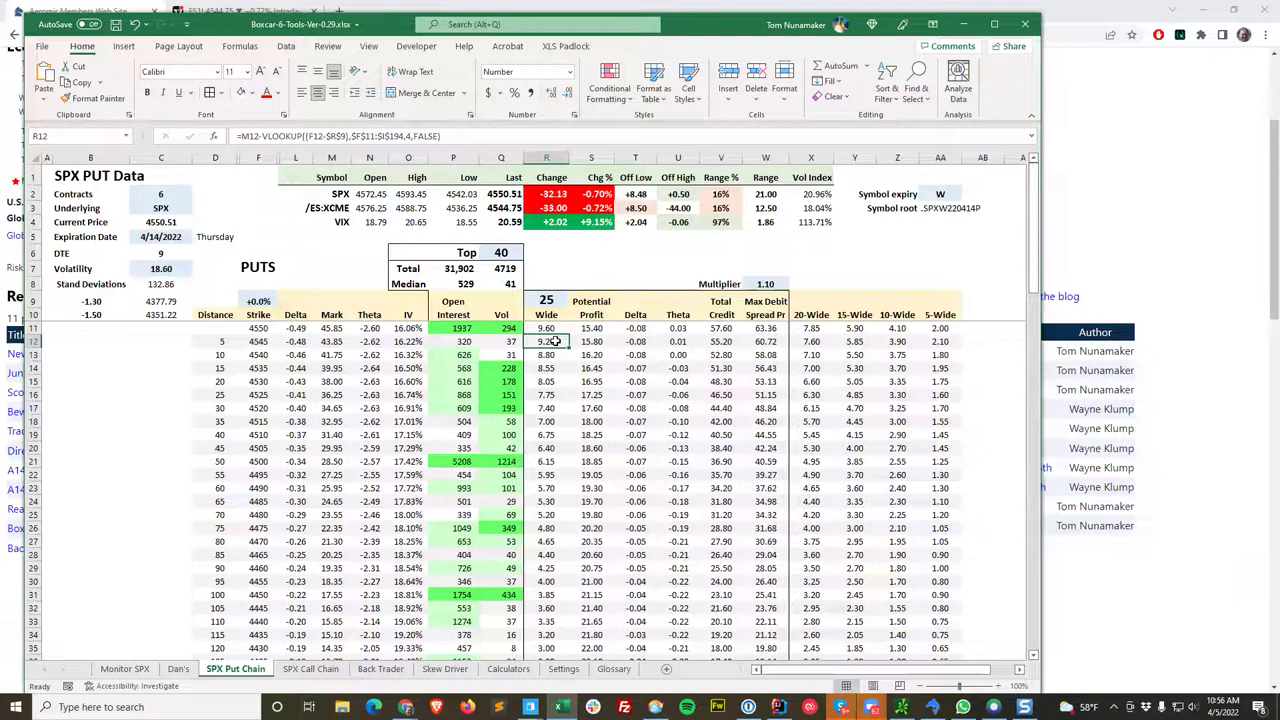
pyautogui.click(546, 300)
pyautogui.write('30')
pyautogui.press('Return')
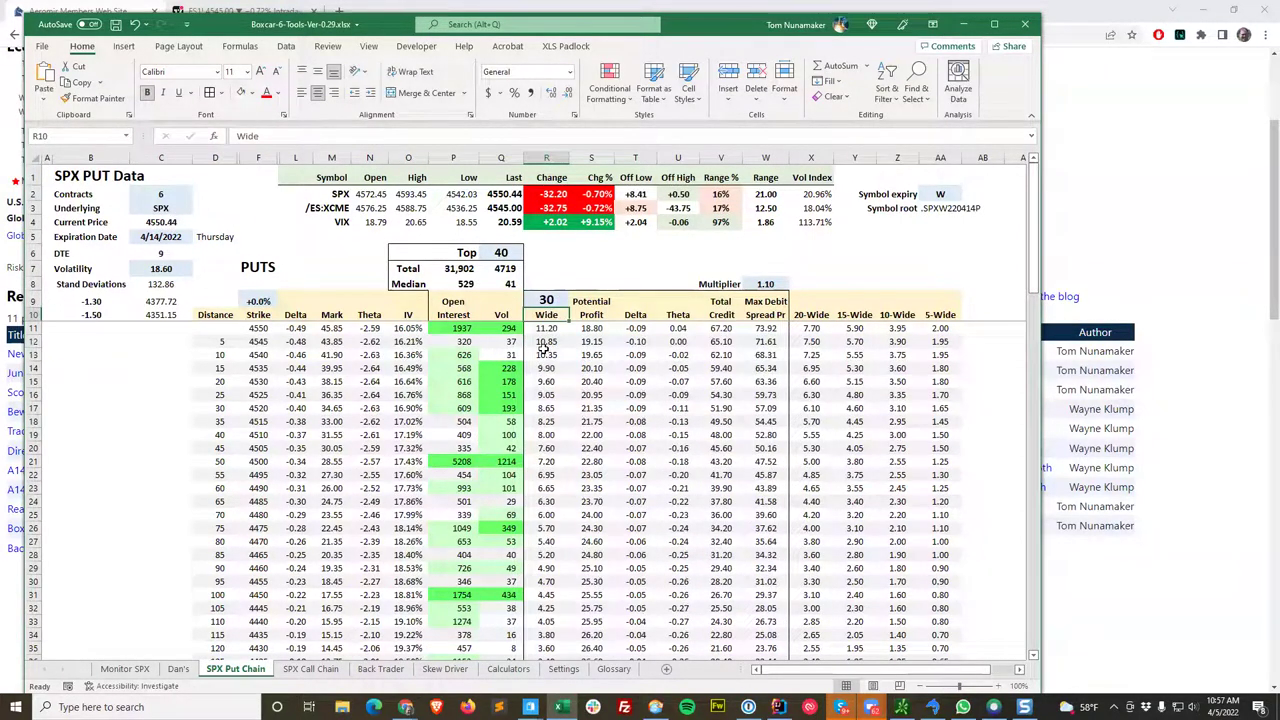
pyautogui.click(547, 368)
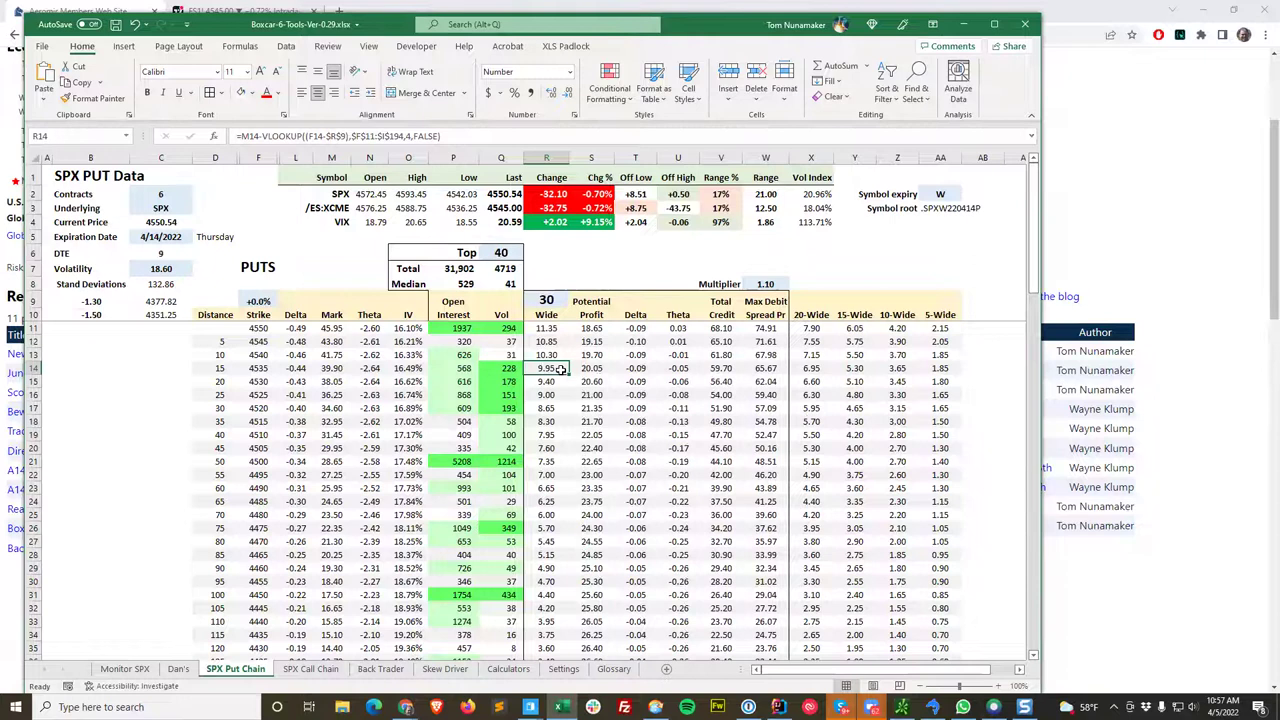
# Step: Set the put chain's spread width back to 25
pyautogui.click(550, 301)
pyautogui.write('25')
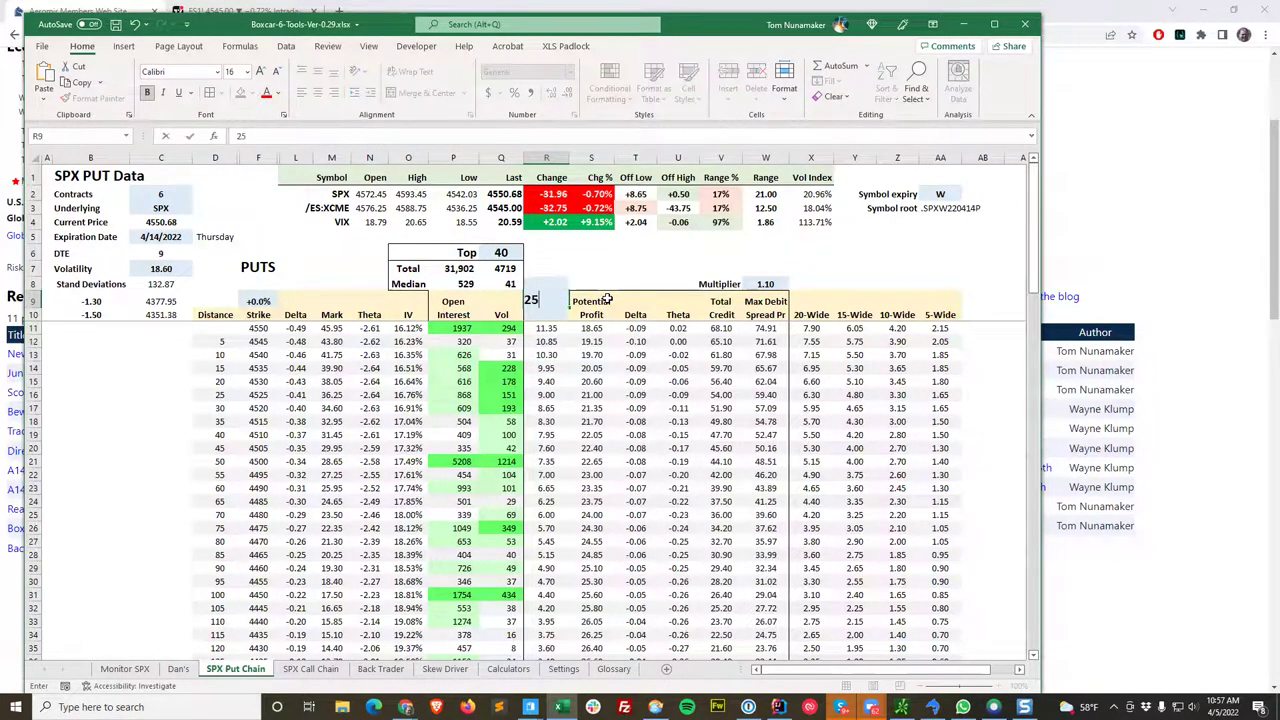
pyautogui.press('Return')
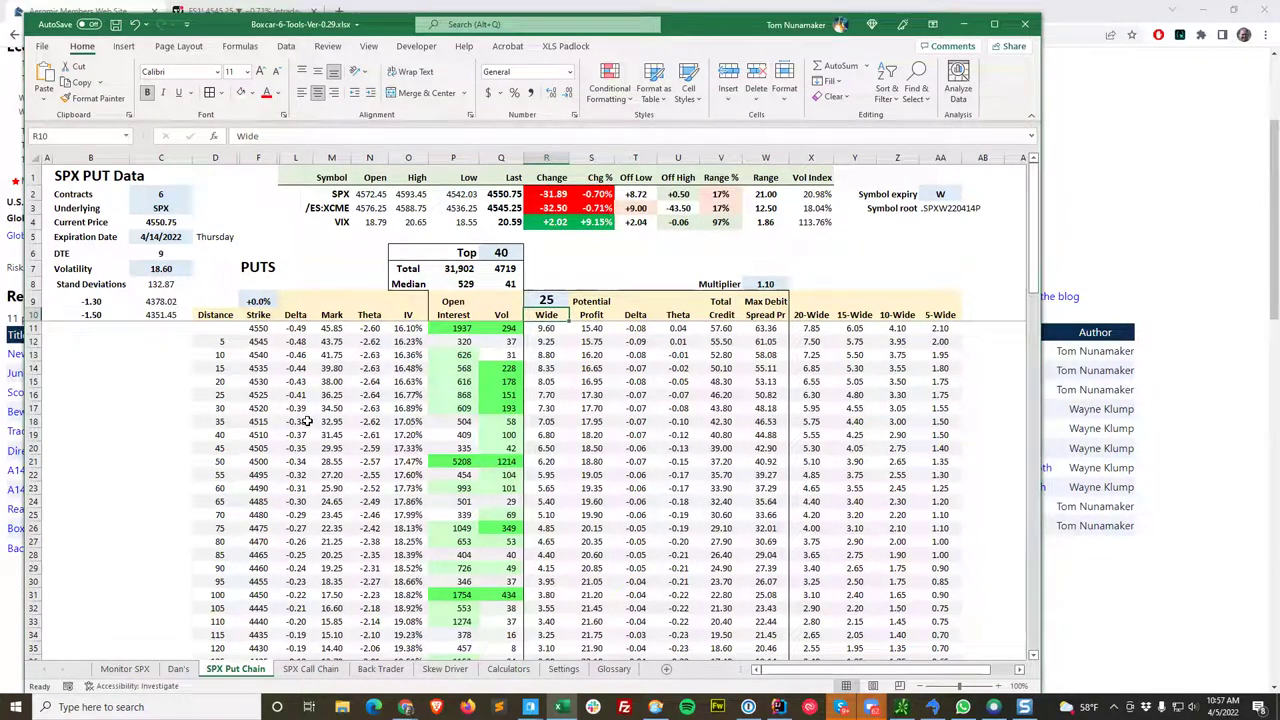
# Step: Examine the 4540 and 4535 strikes and the 5-wide spread price of the 4540 strike
pyautogui.scroll(-4, 305, 421)
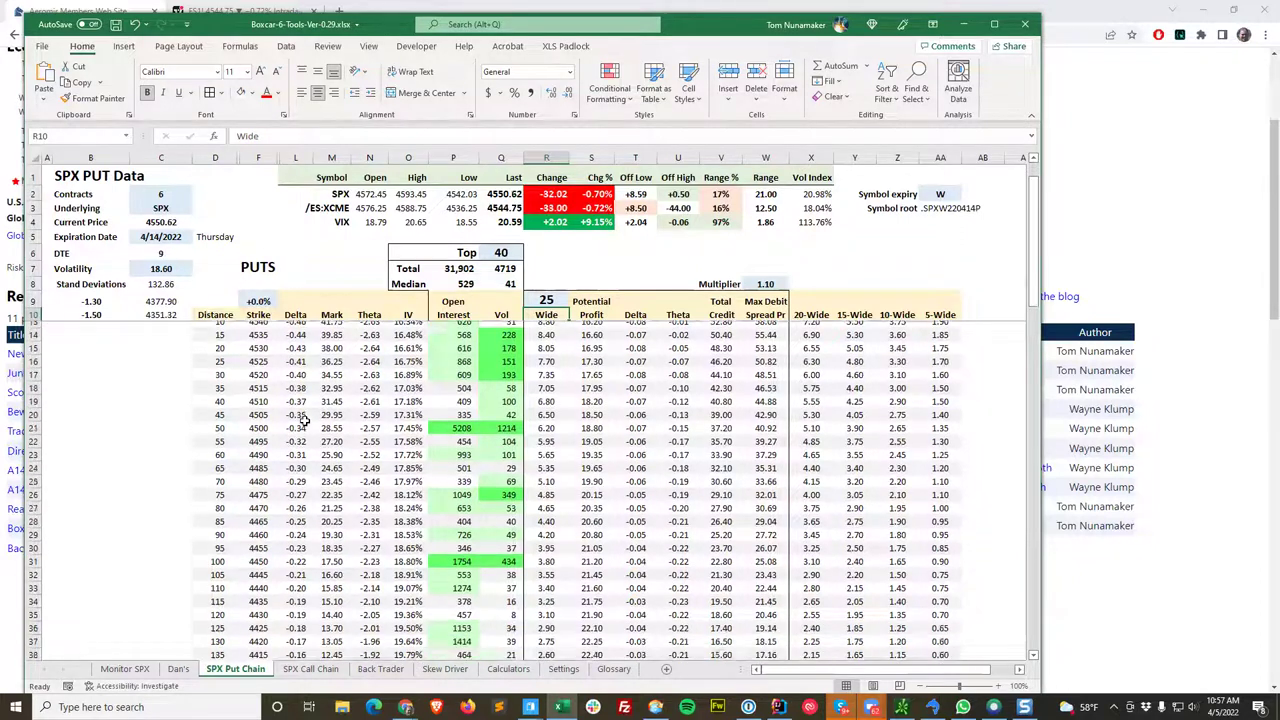
pyautogui.scroll(4, 303, 422)
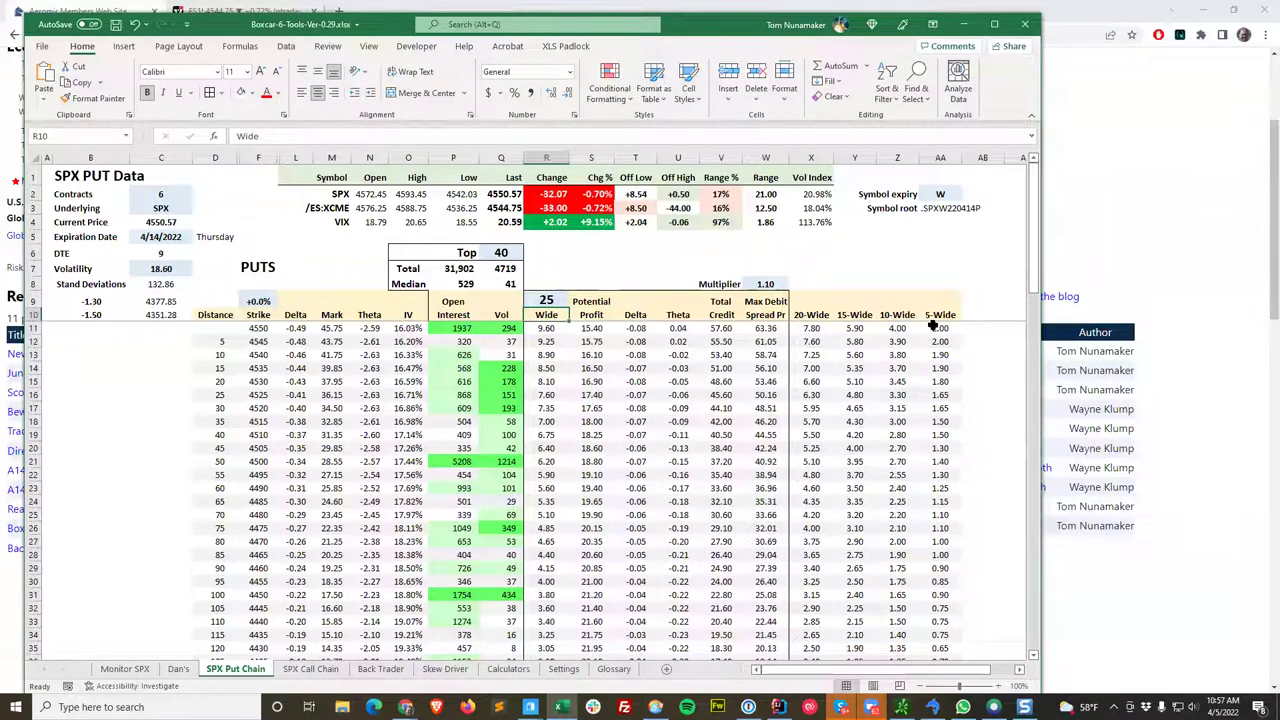
pyautogui.click(258, 368)
pyautogui.press('Up')
pyautogui.moveTo(258, 356); pyautogui.dragTo(258, 368)
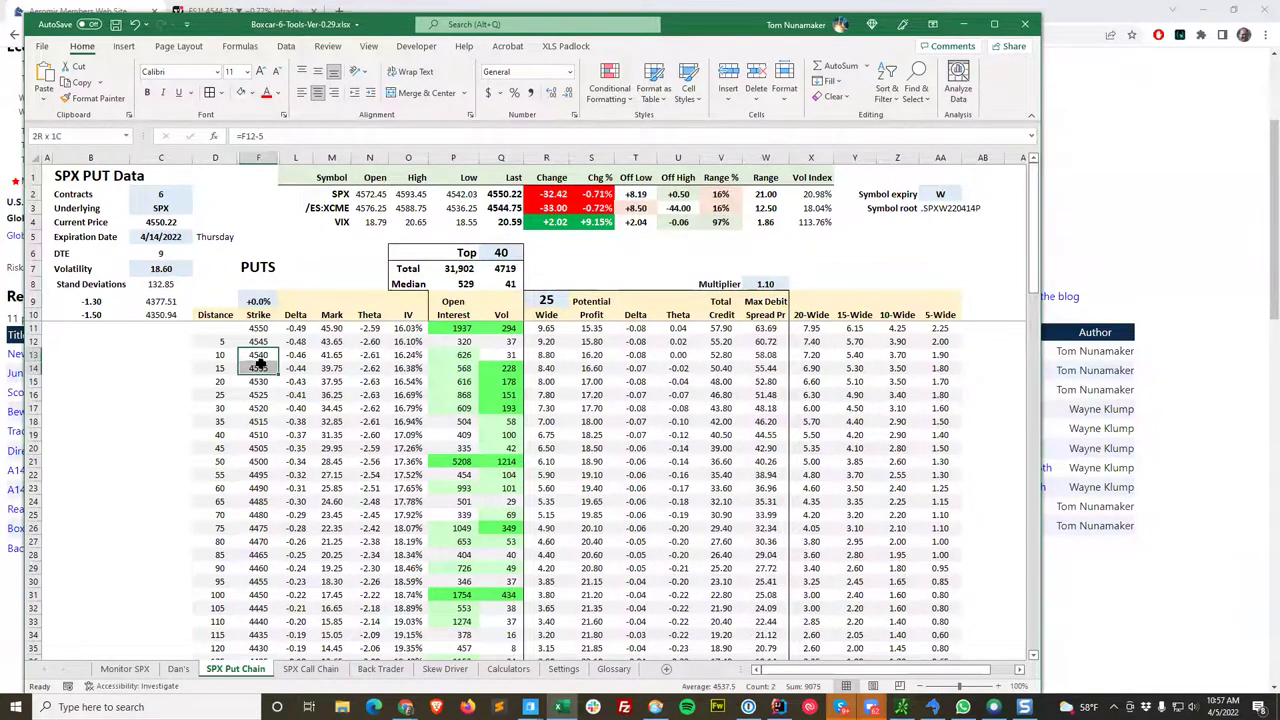
pyautogui.click(950, 355)
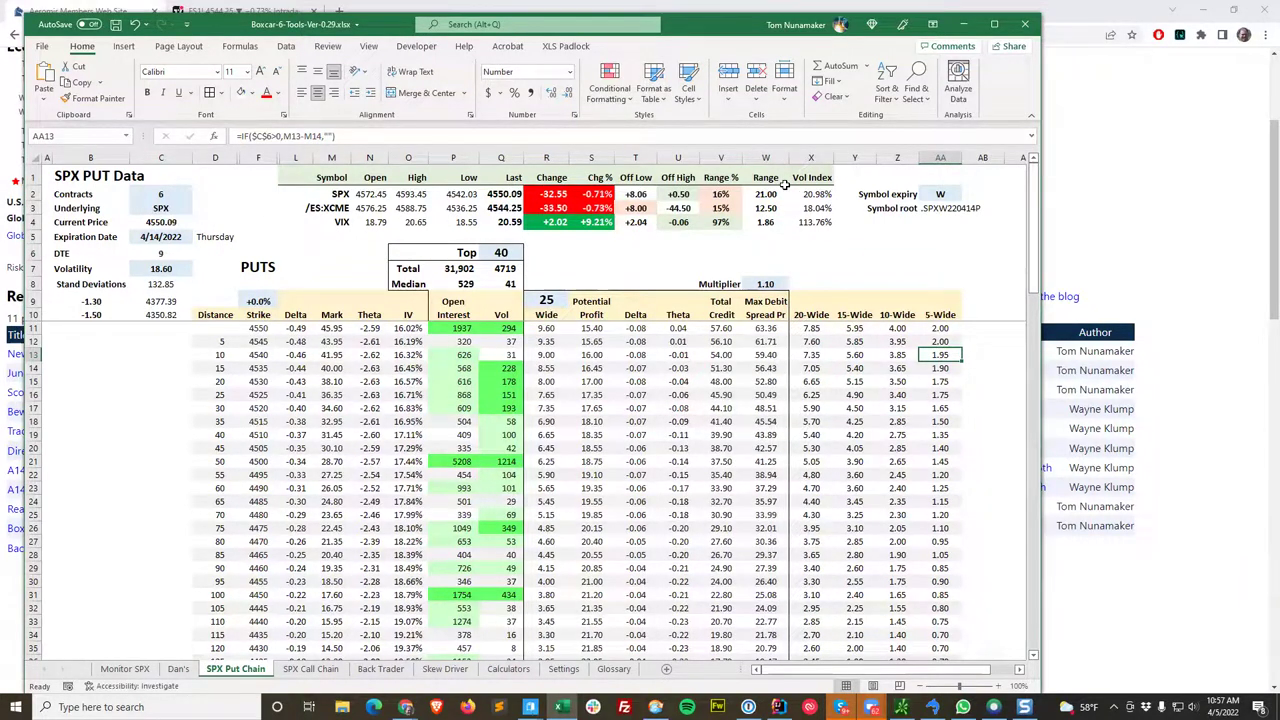
# Step: Check the VIX percentage change and the 5-wide spread price of the 4545 strike
pyautogui.click(598, 224)
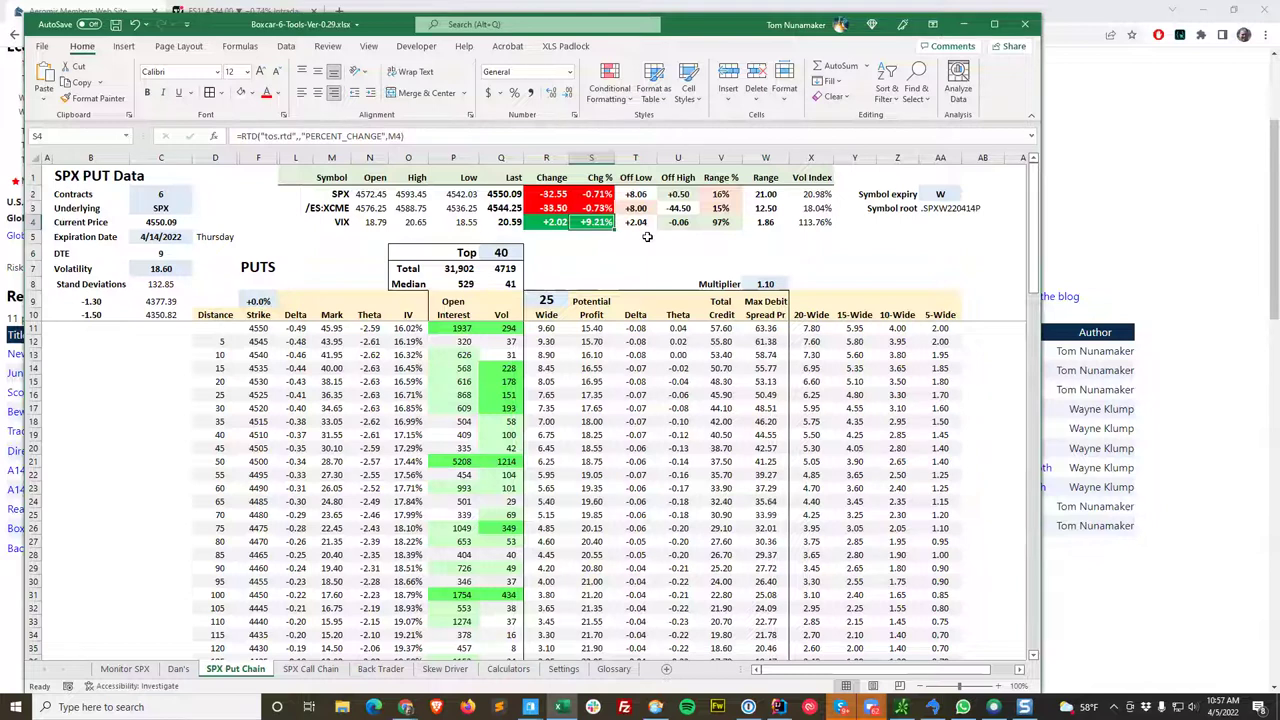
pyautogui.click(647, 237)
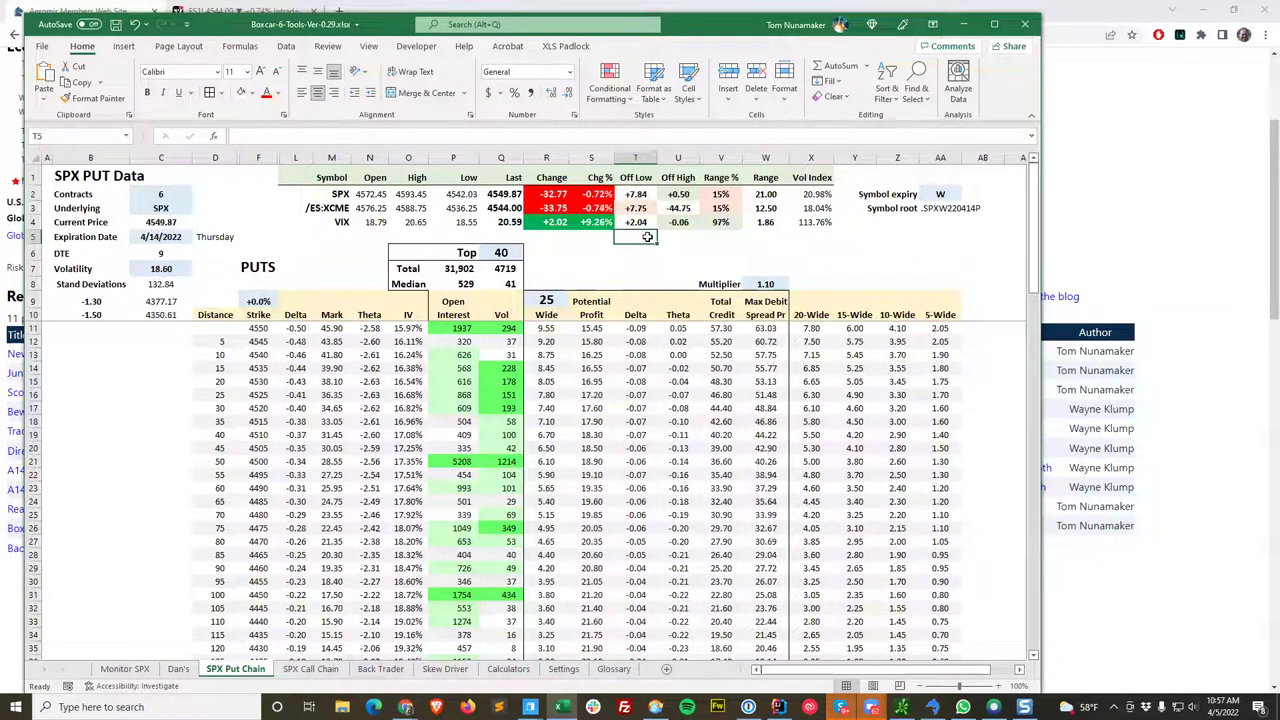
pyautogui.click(941, 342)
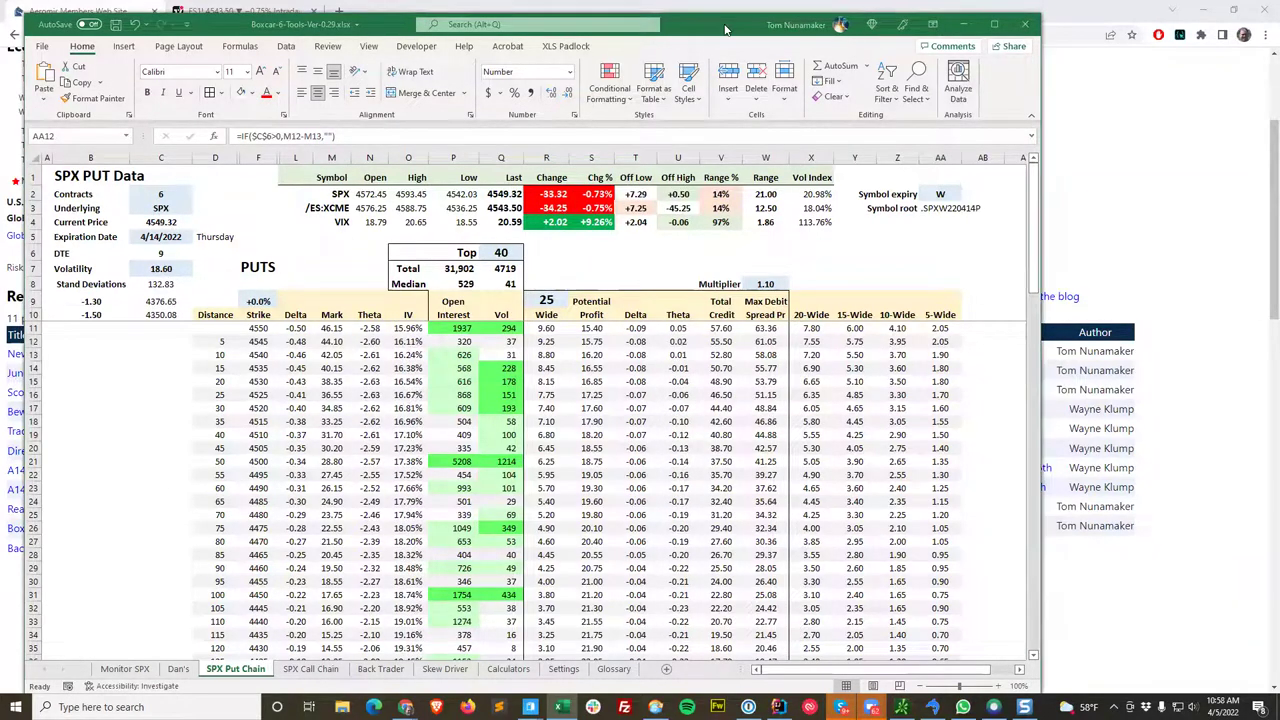
# Step: Switch to OptionVue and set the BackTrader date to Thursday, March 31, 2022
pyautogui.press('super+Down')
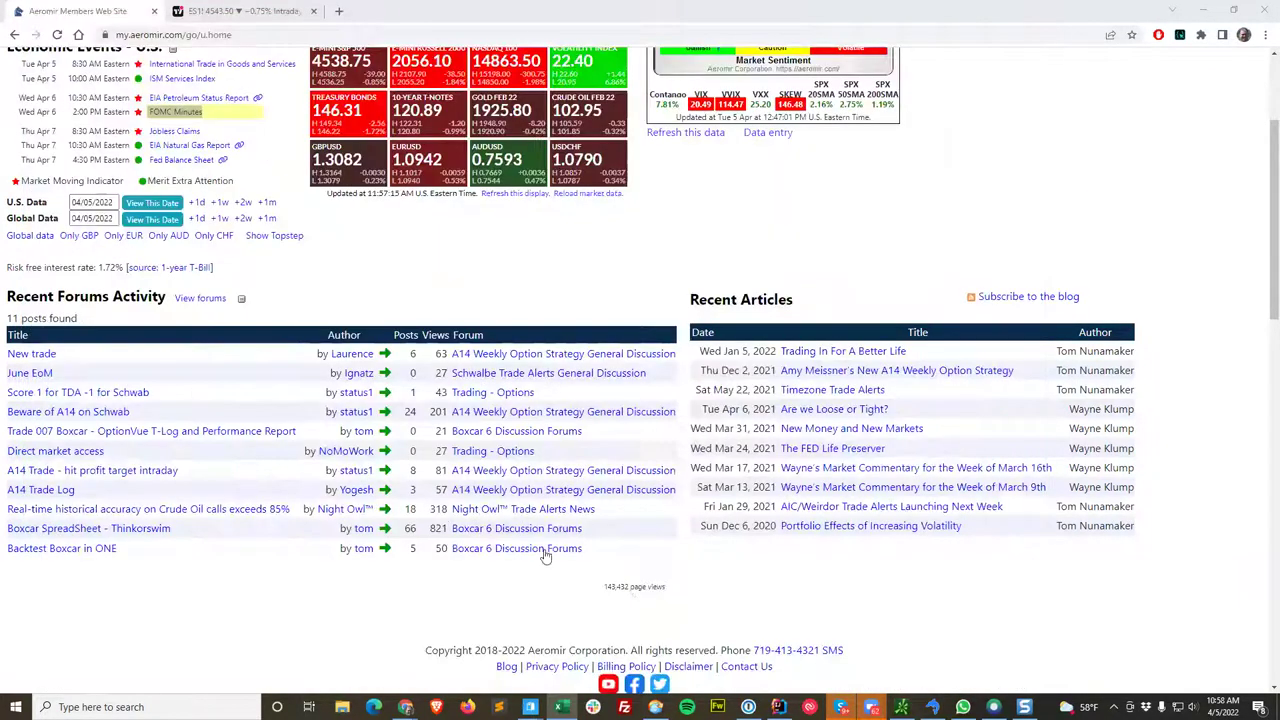
pyautogui.click(993, 707)
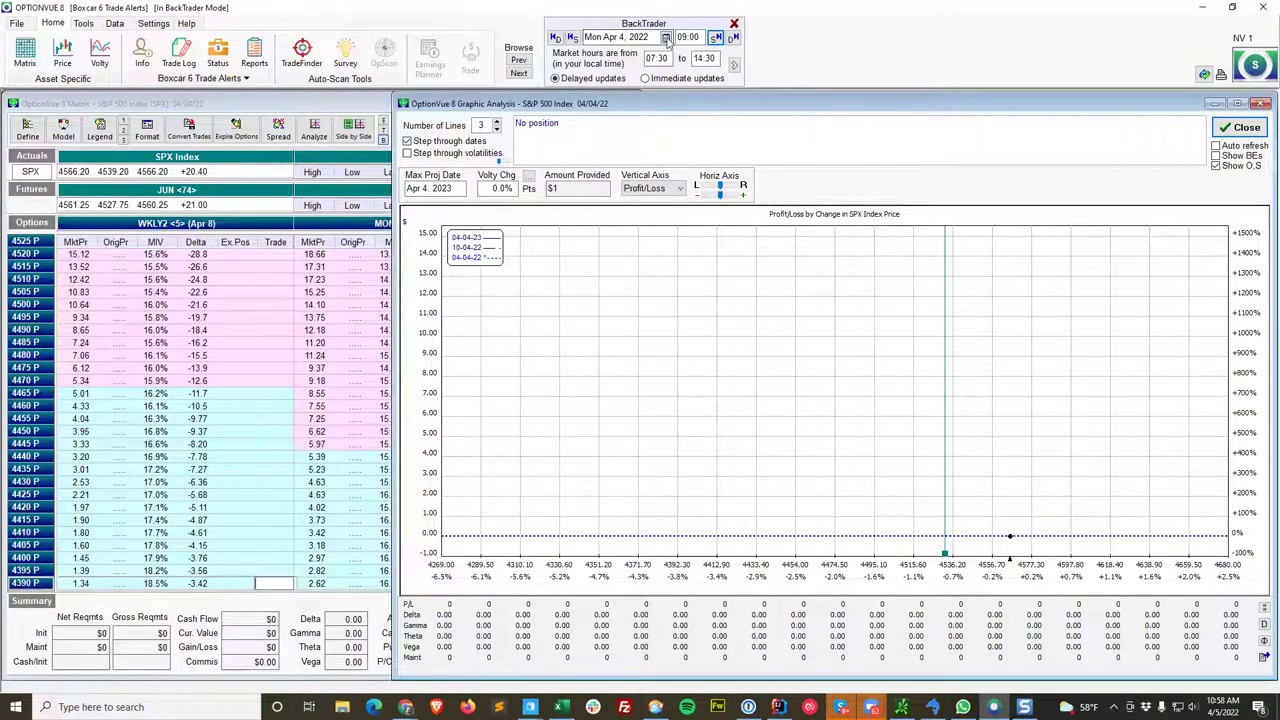
pyautogui.click(574, 37)
pyautogui.click(574, 37)
pyautogui.click(666, 37)
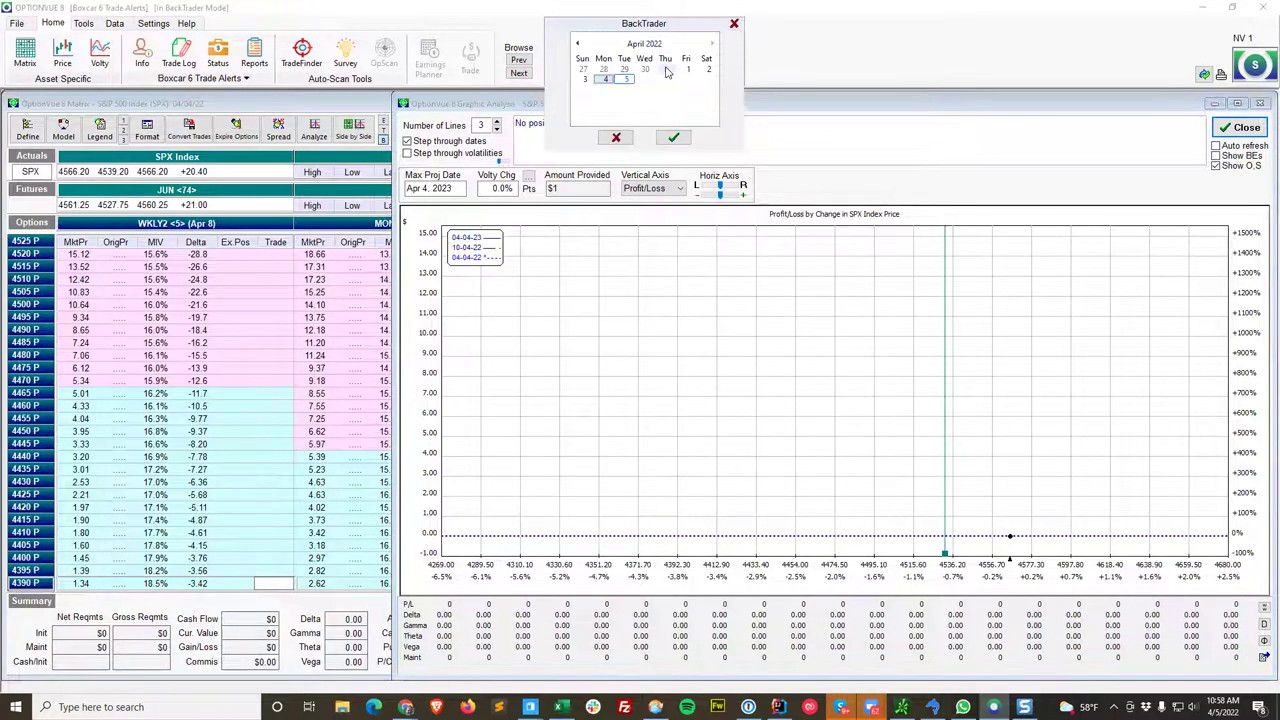
pyautogui.click(666, 70)
pyautogui.click(674, 135)
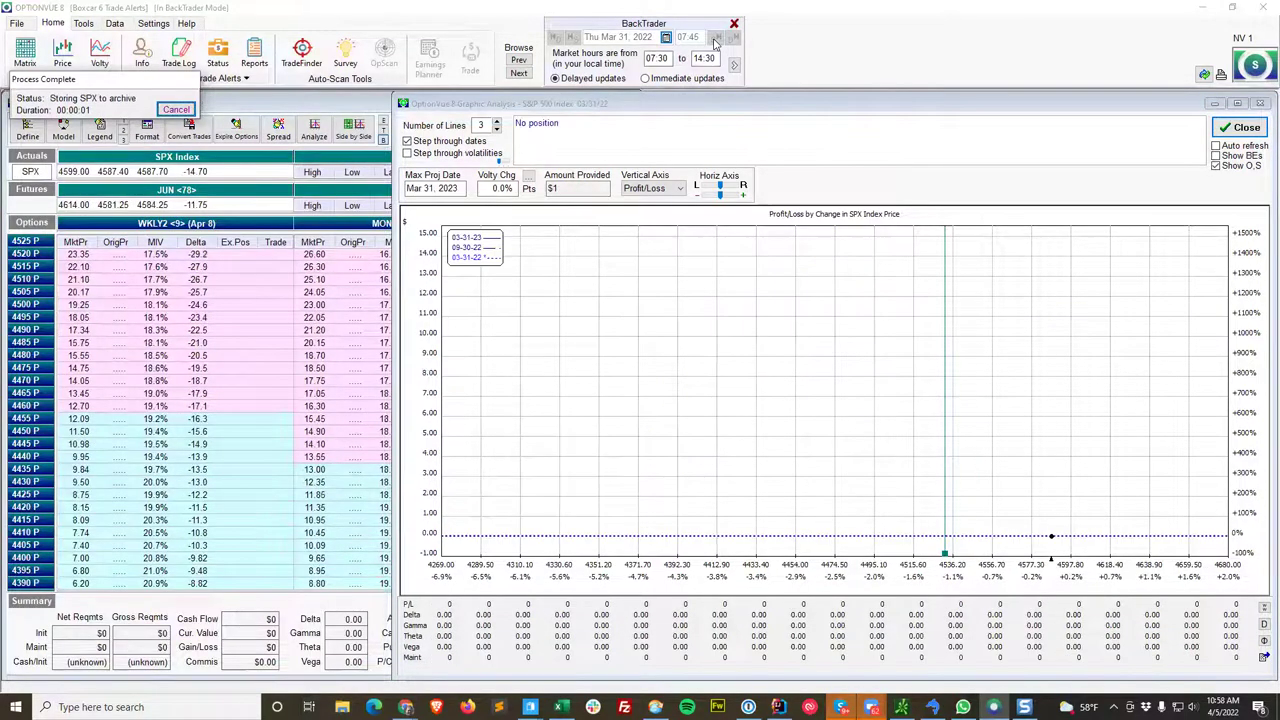
# Step: Advance the BackTrader time to 11:30 and highlight the expiration line in the profit/loss graph
pyautogui.click(715, 38)
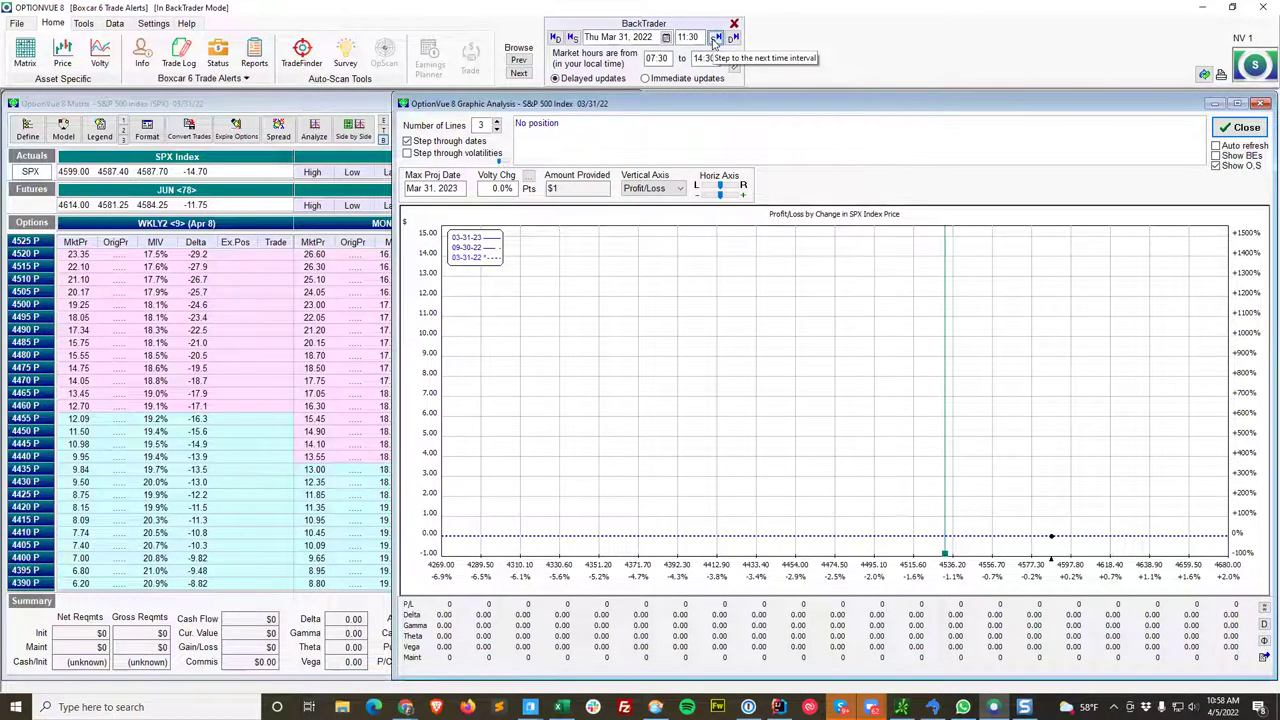
pyautogui.click(715, 38)
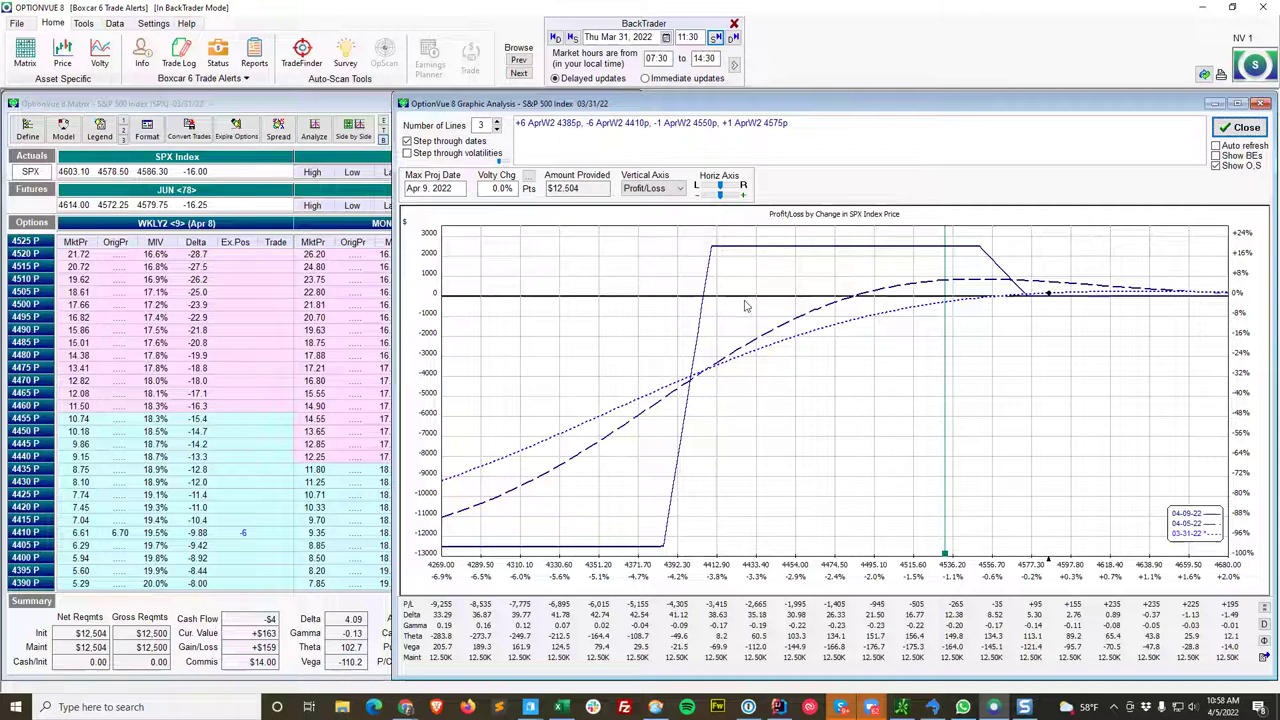
pyautogui.click(713, 247)
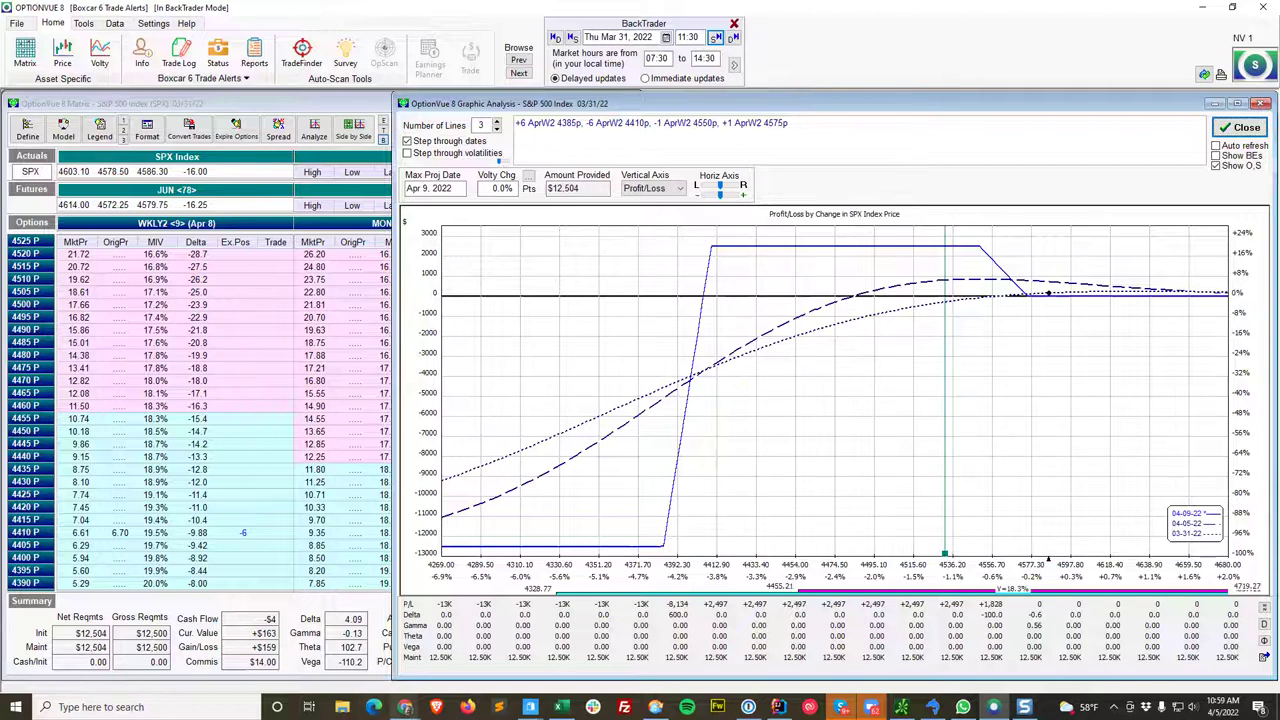
# Step: Return to the Excel workbook and review the open prices and closing times under Closed Contracts in Monitor SPX
pyautogui.click(405, 707)
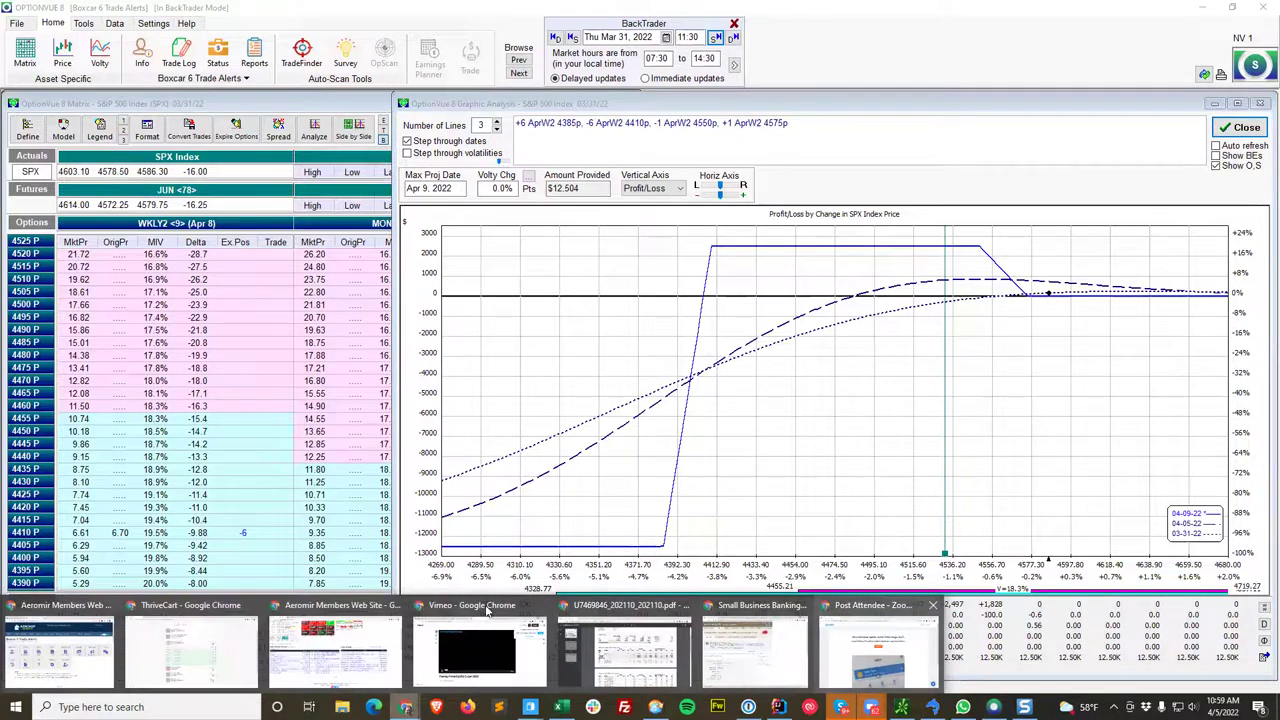
pyautogui.click(318, 648)
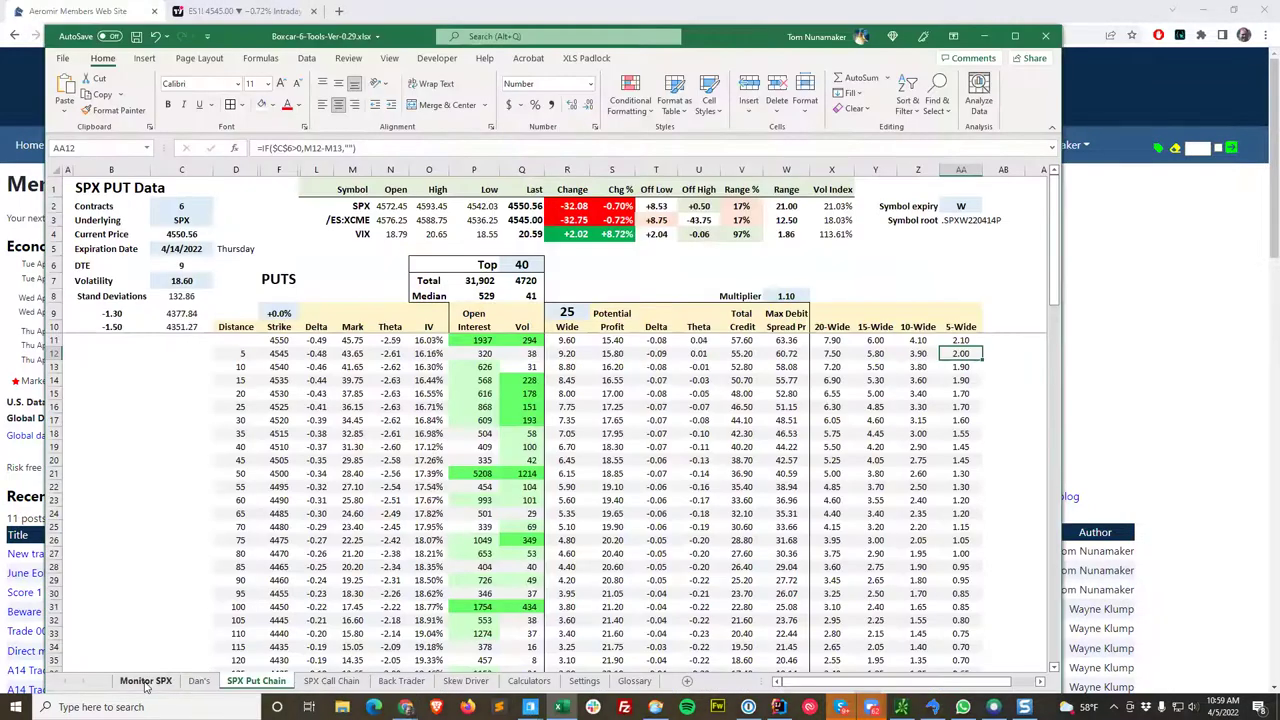
pyautogui.click(146, 680)
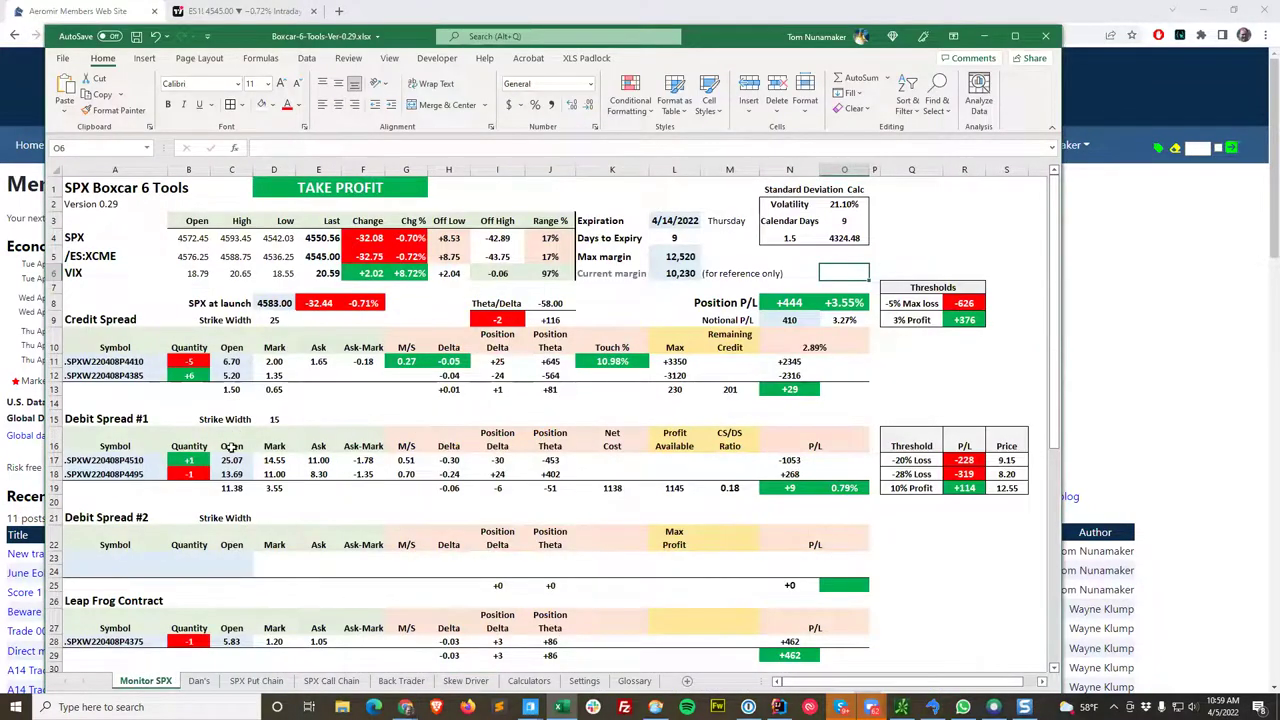
pyautogui.scroll(-7, 231, 446)
pyautogui.moveTo(232, 443); pyautogui.dragTo(286, 442)
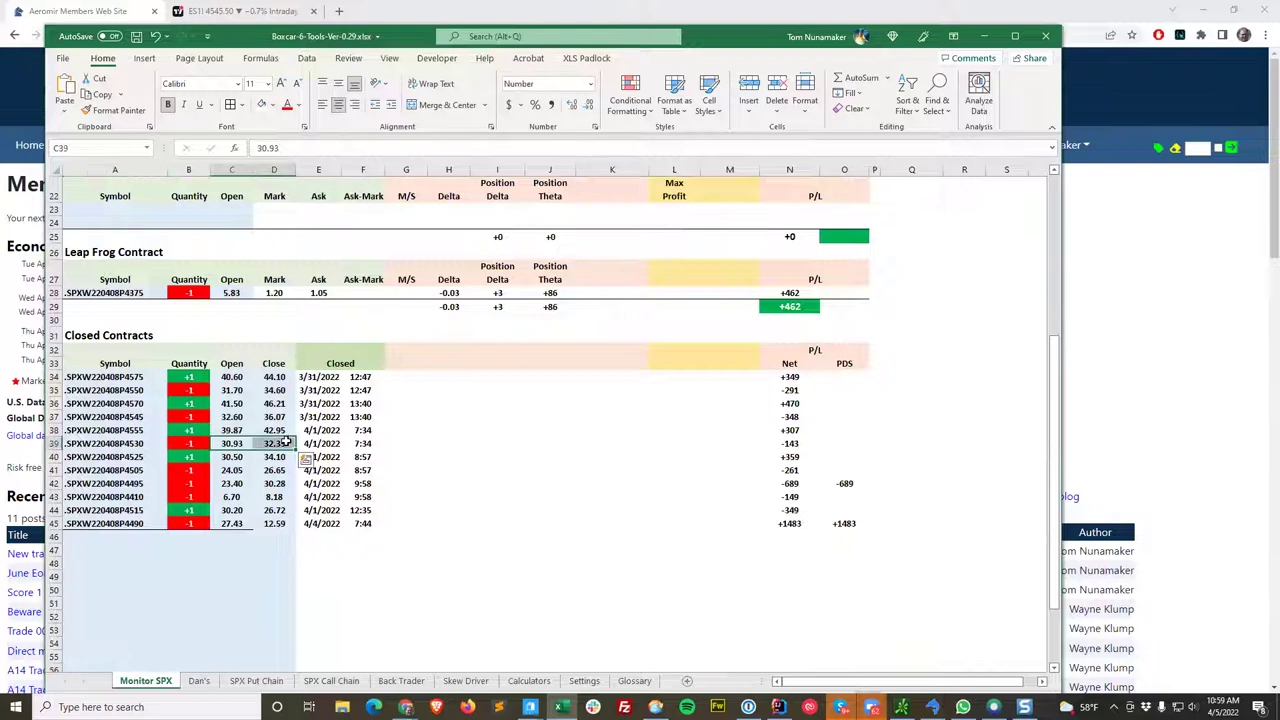
pyautogui.click(238, 429)
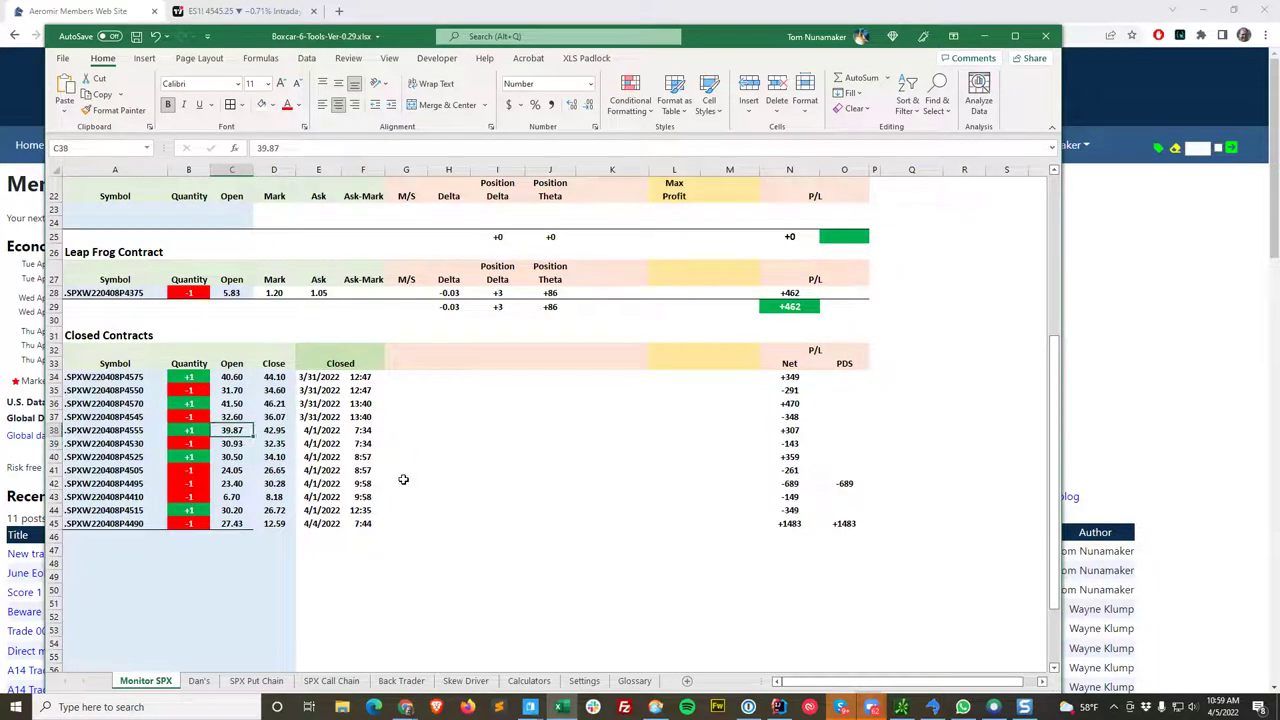
pyautogui.click(352, 499)
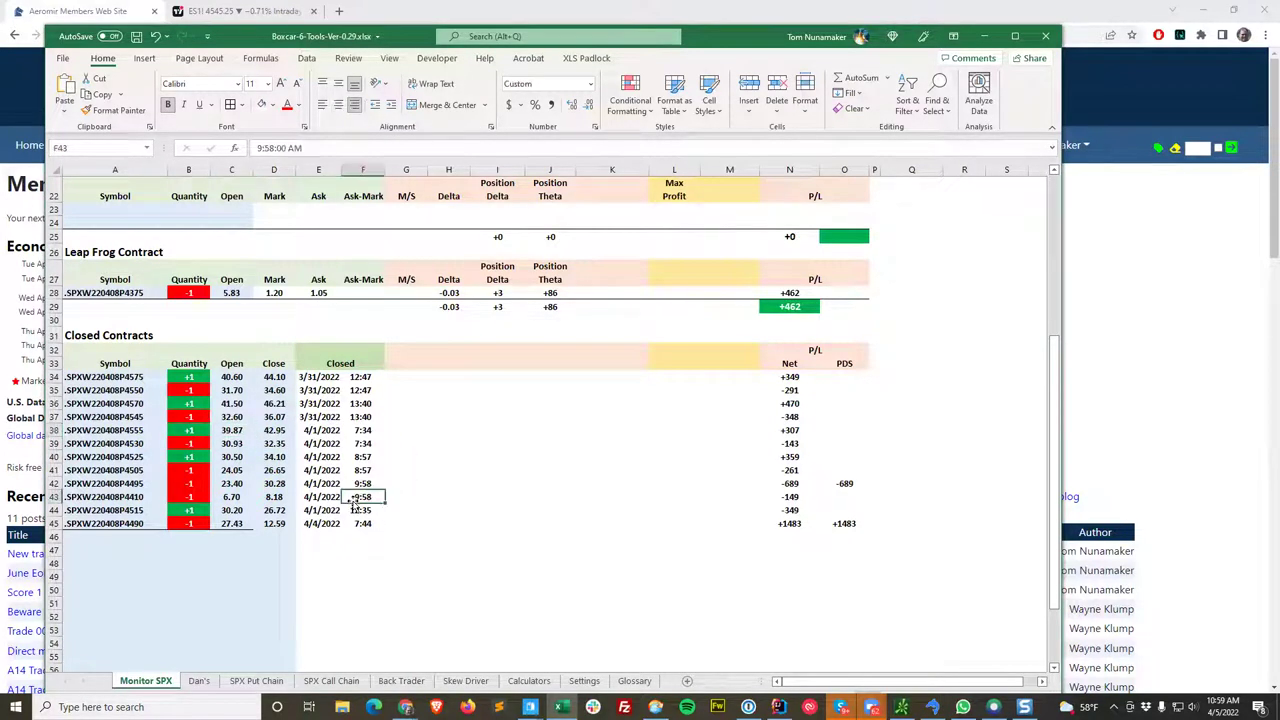
# Step: Sort the Closed Contracts rows 34 to 45 by Column A only, A to Z, removing the second sort level
pyautogui.moveTo(67, 379); pyautogui.dragTo(857, 527)
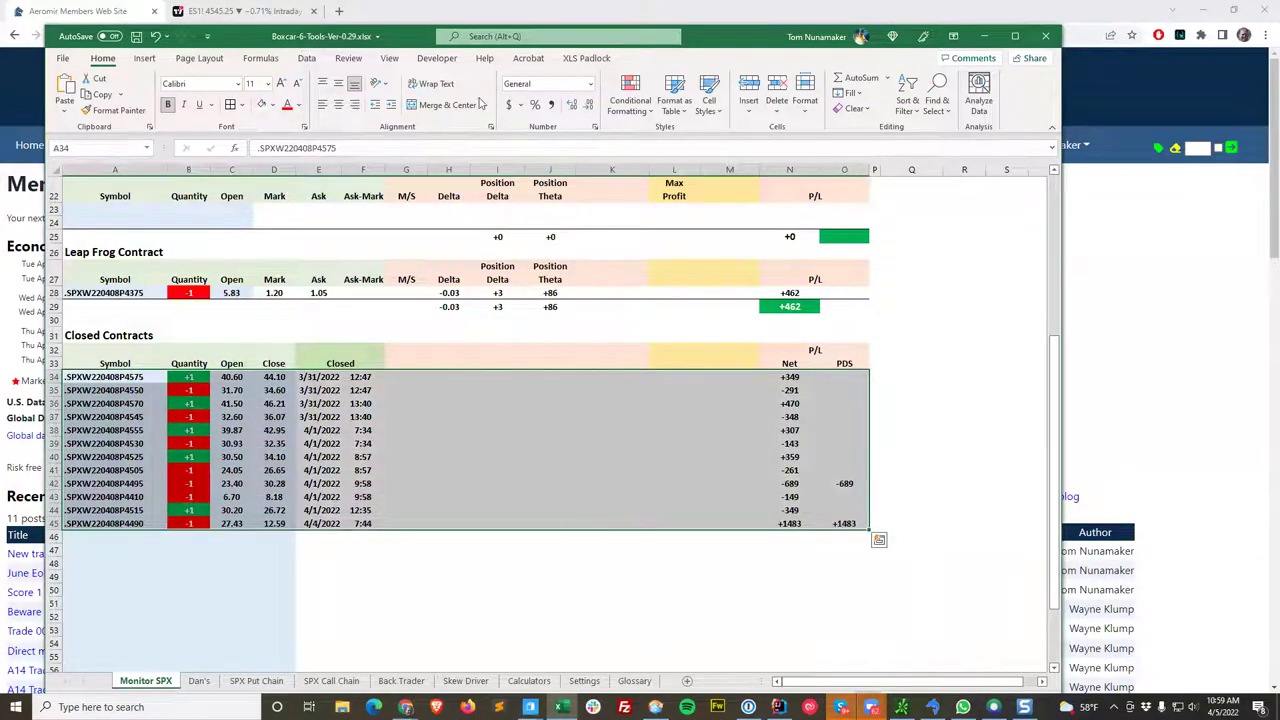
pyautogui.click(306, 58)
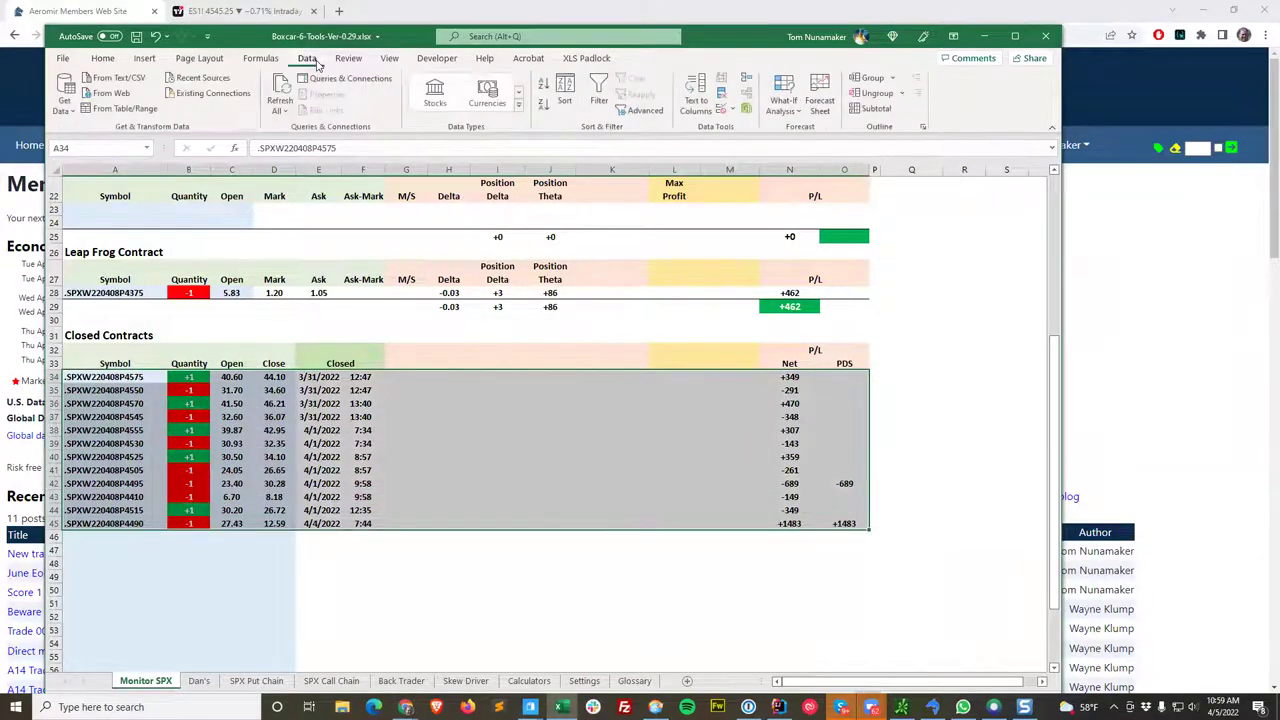
pyautogui.click(565, 100)
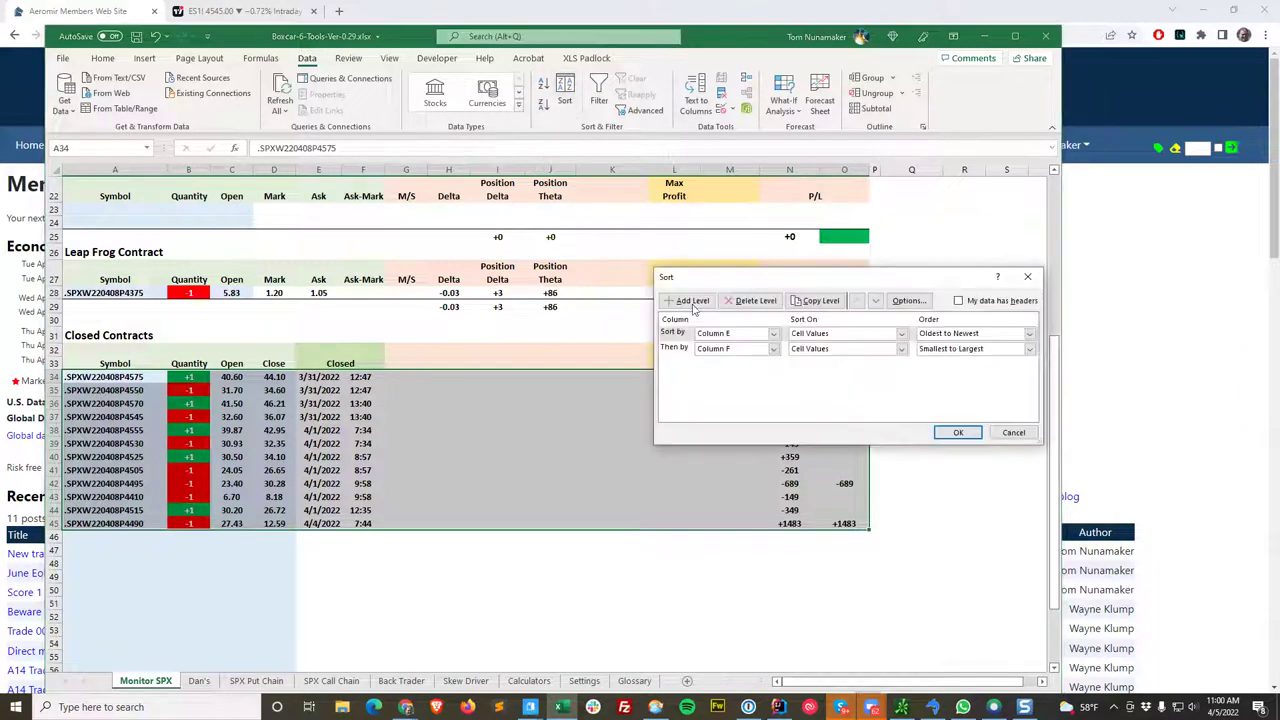
pyautogui.click(776, 337)
pyautogui.click(760, 344)
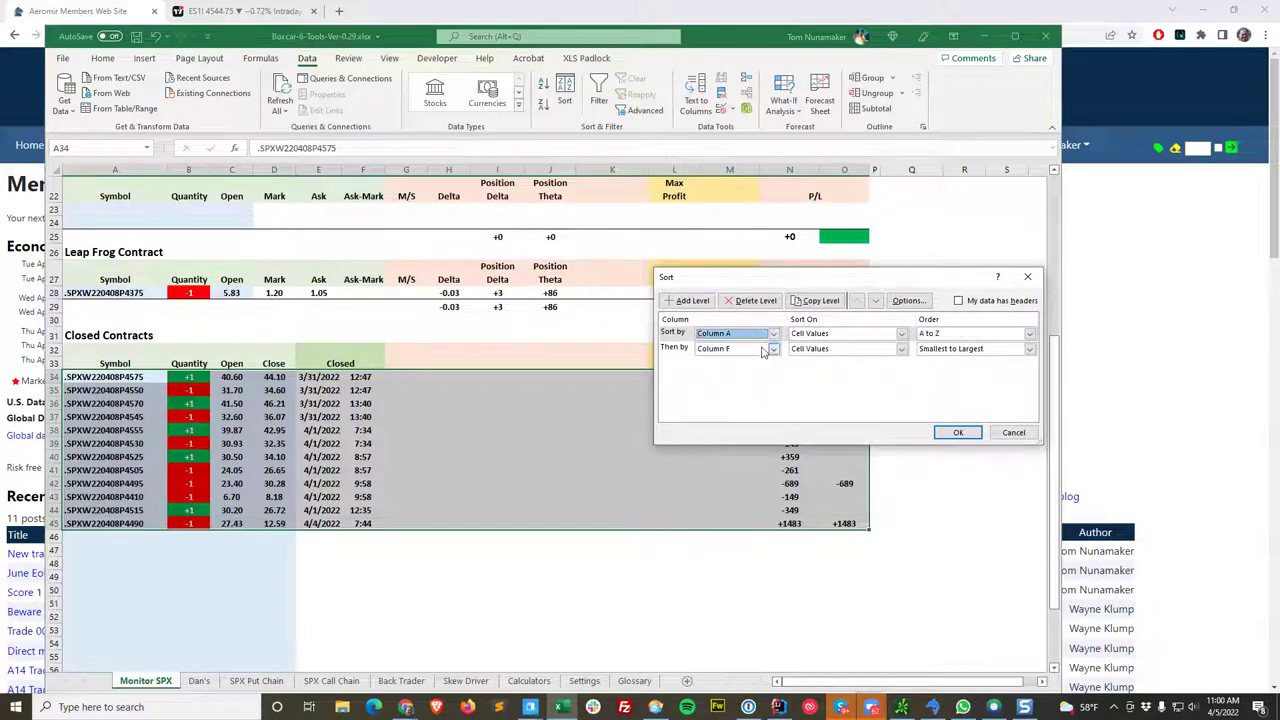
pyautogui.click(680, 348)
pyautogui.click(752, 300)
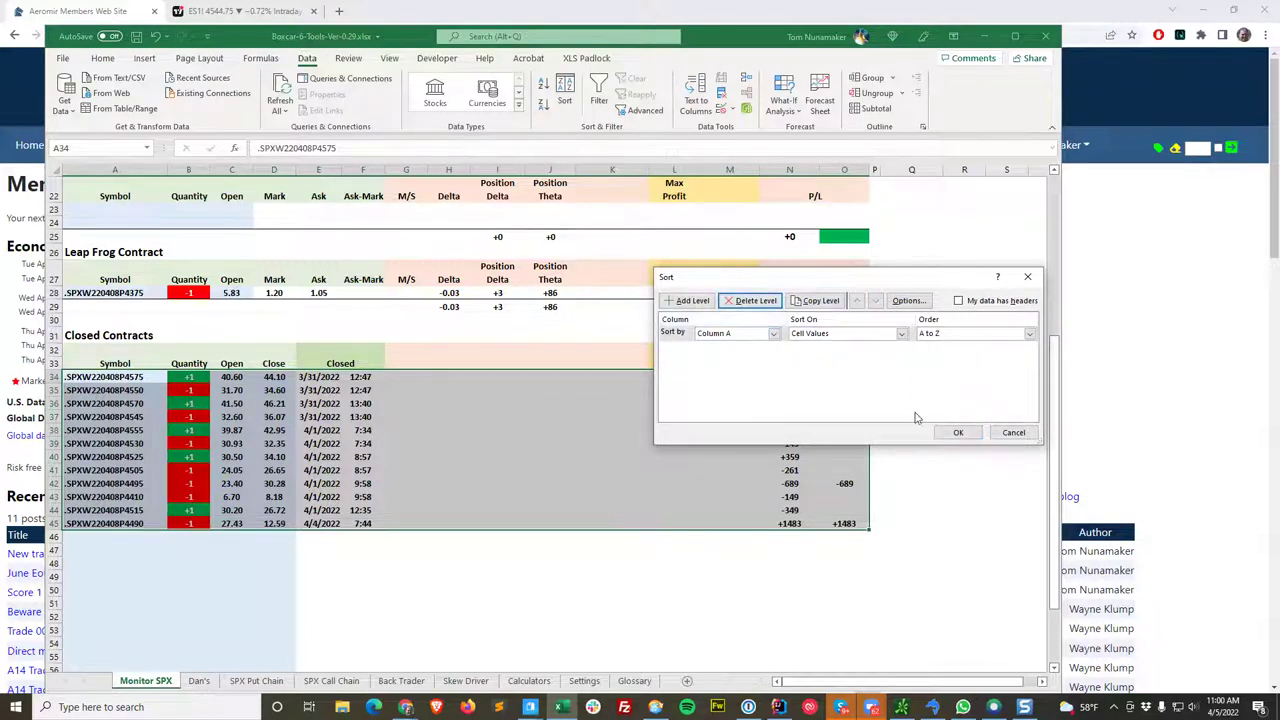
pyautogui.click(962, 433)
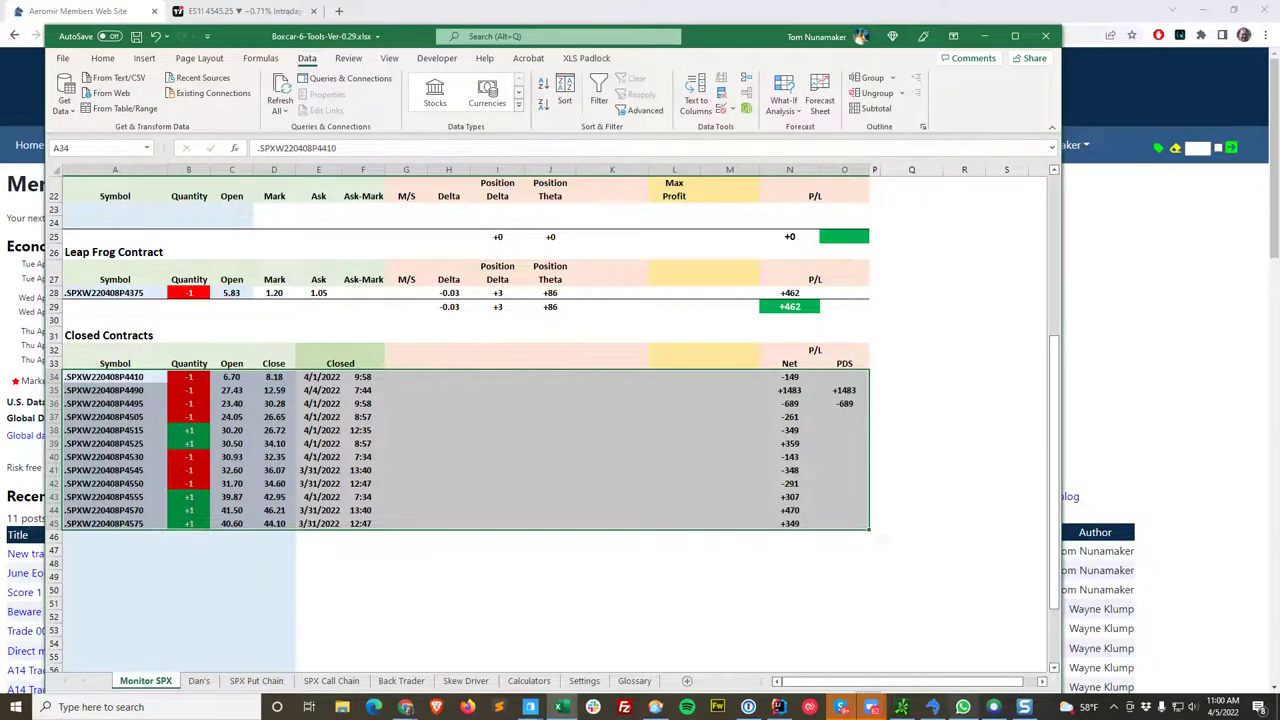
# Step: Switch to OptionVue and review the transaction log filtered to Boxcar Trade 007, leaving it without changes
pyautogui.click(993, 705)
pyautogui.click(180, 52)
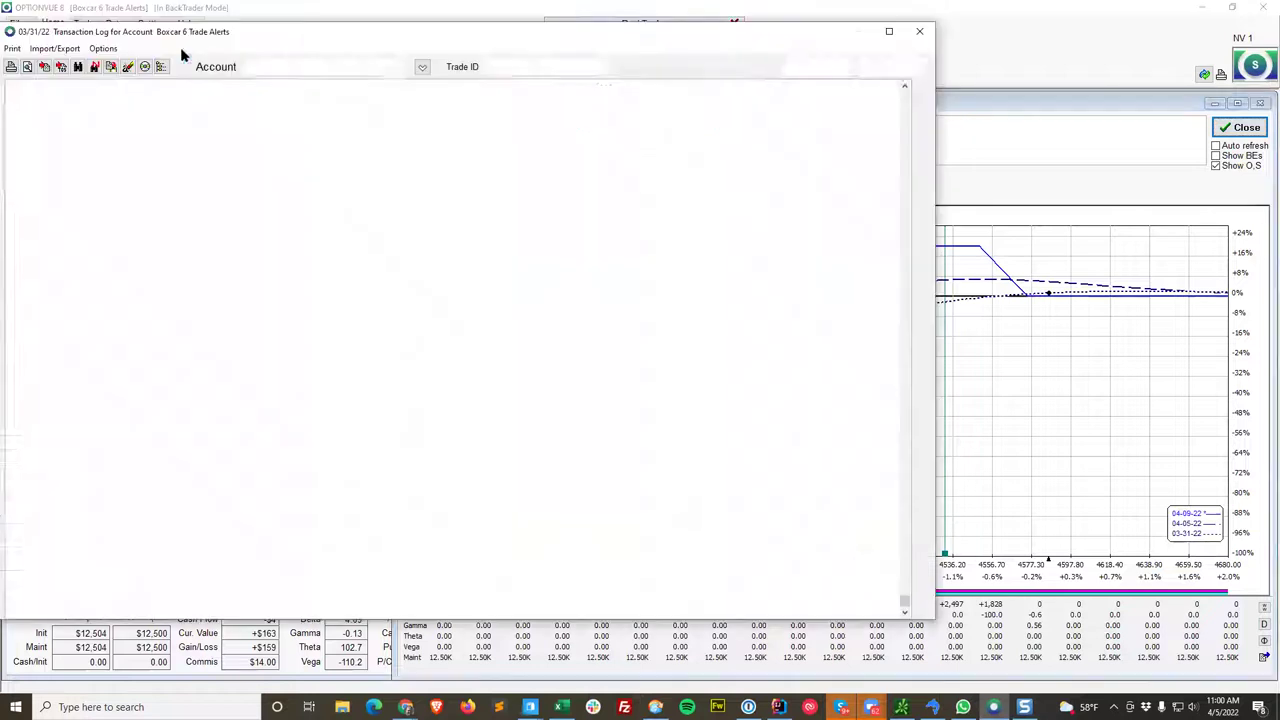
pyautogui.click(442, 87)
pyautogui.click(600, 67)
pyautogui.click(570, 156)
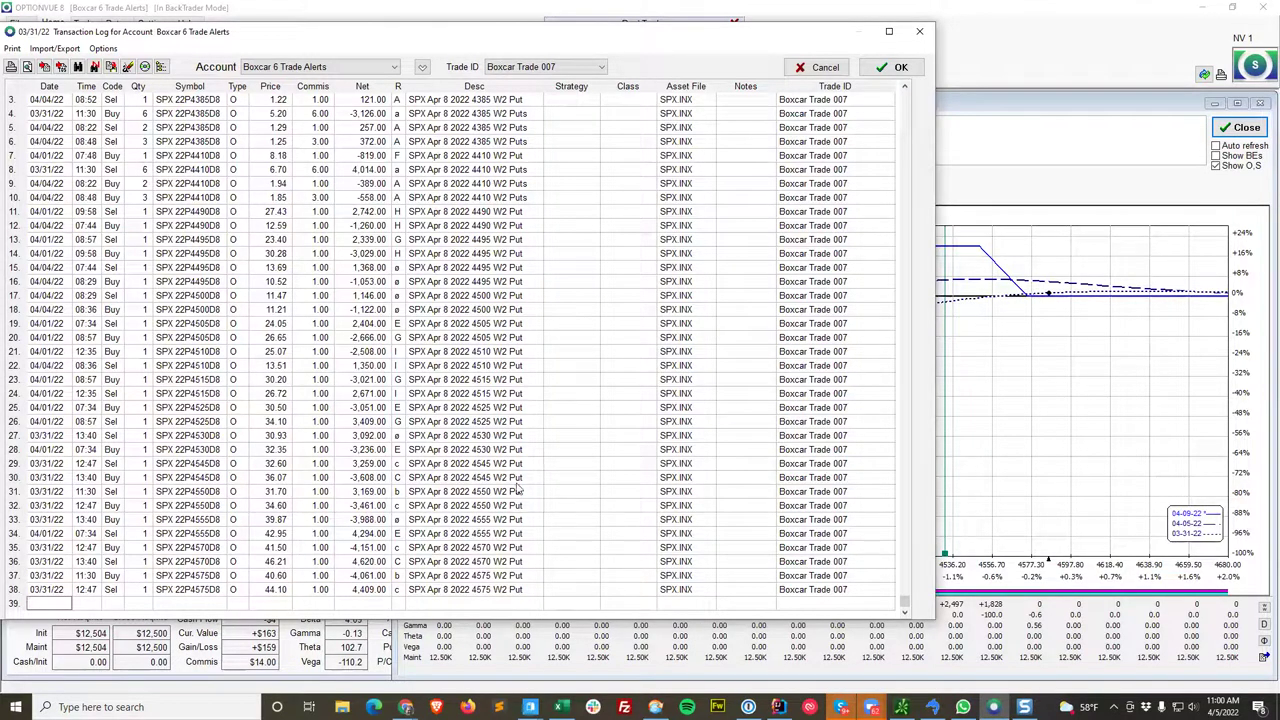
pyautogui.click(812, 72)
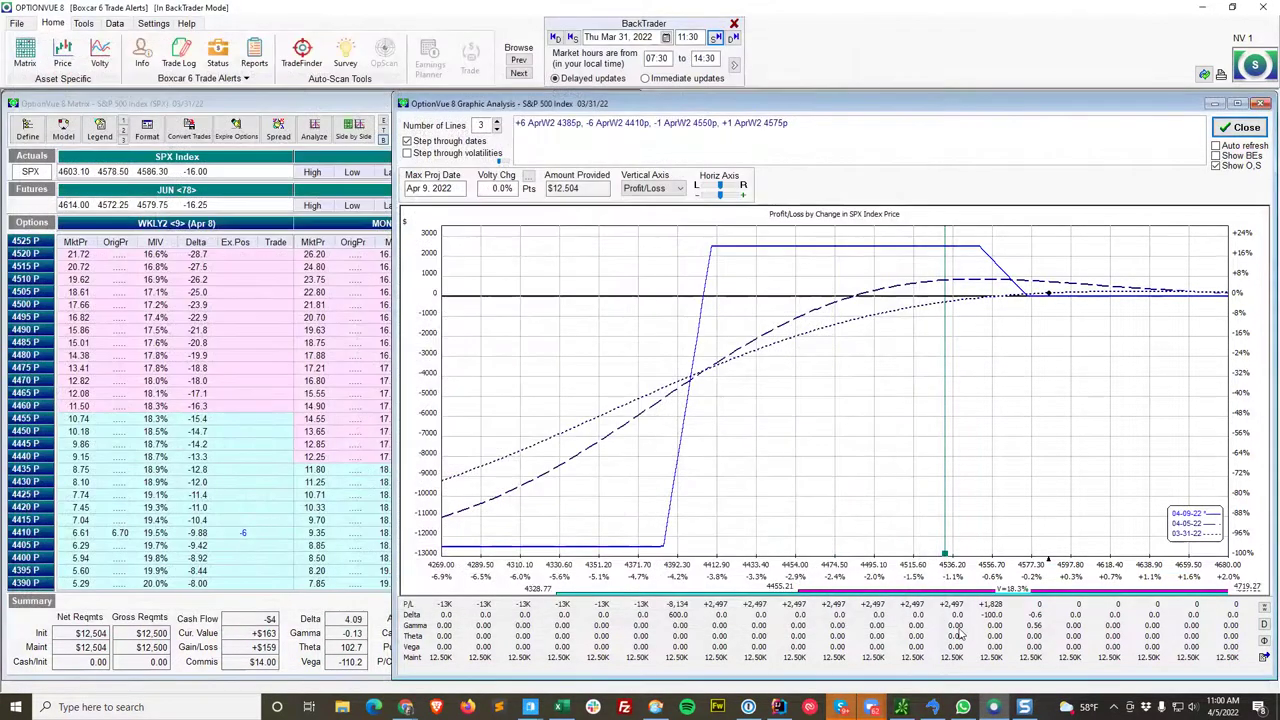
# Step: Back in the Excel workbook, sort the closed contracts by Column E oldest to newest, then by Column F smallest to largest
pyautogui.click(561, 707)
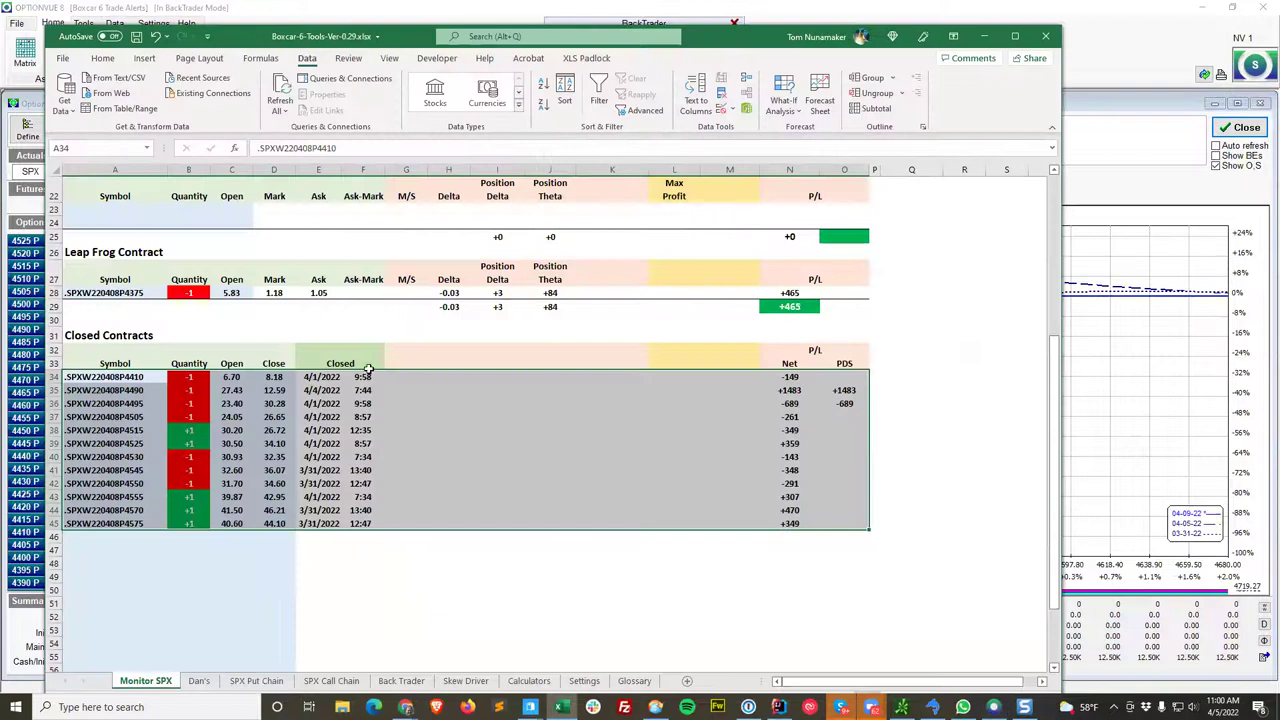
pyautogui.click(565, 95)
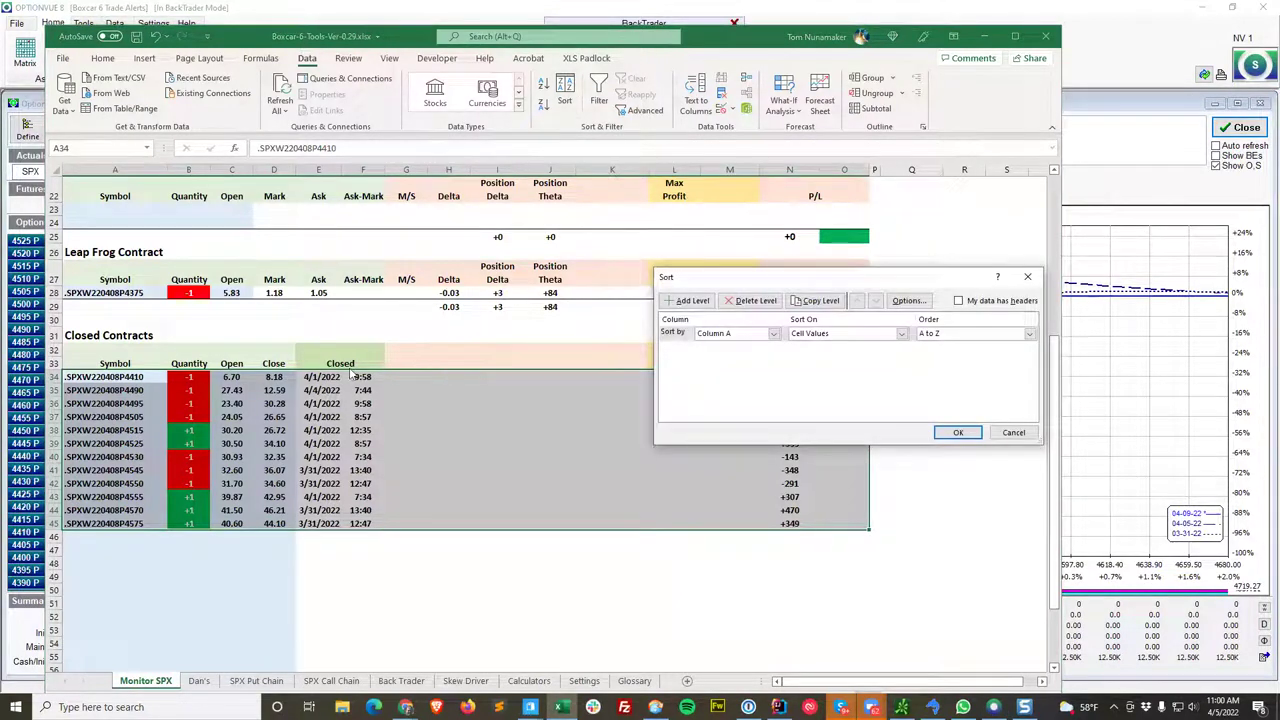
pyautogui.click(760, 334)
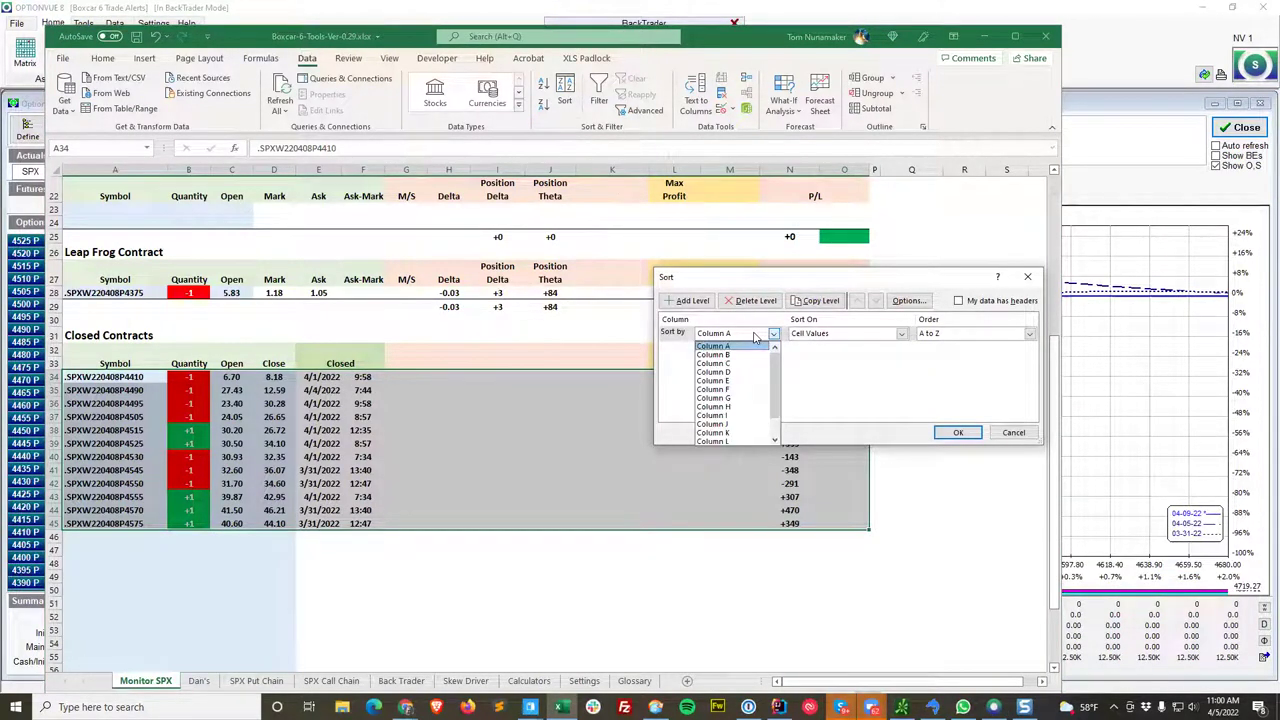
pyautogui.click(746, 381)
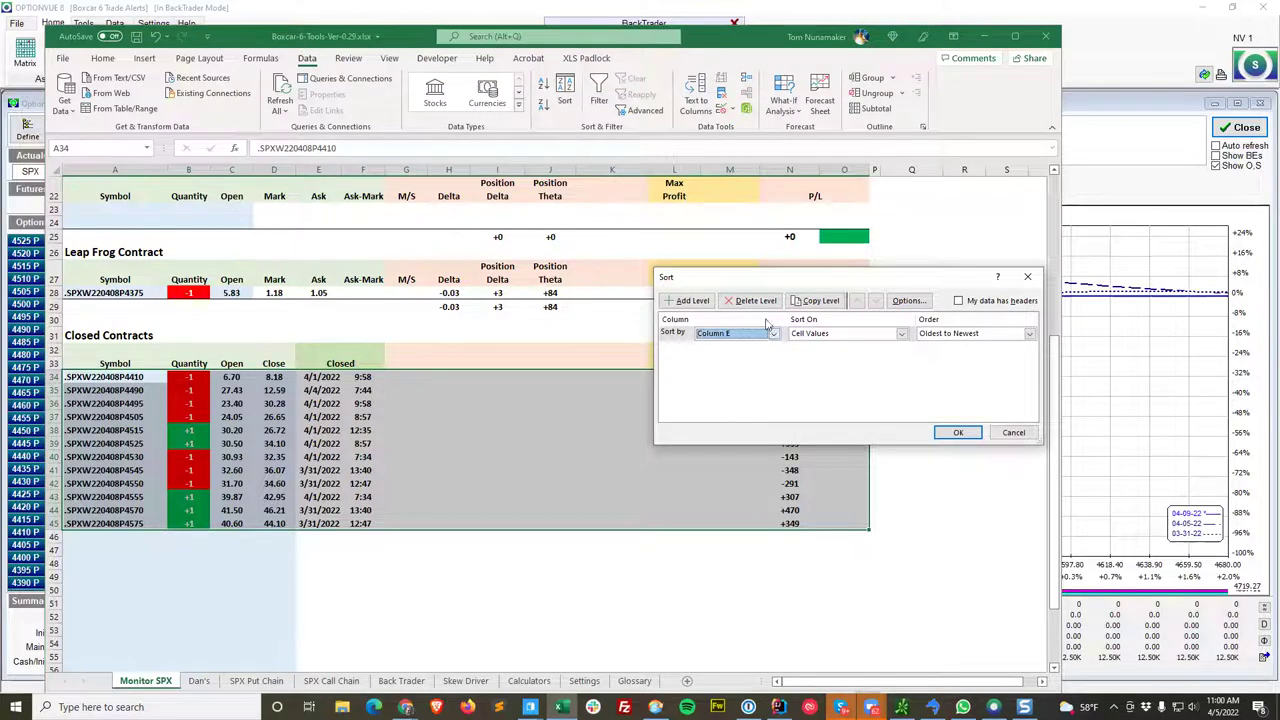
pyautogui.click(694, 301)
pyautogui.click(760, 349)
pyautogui.click(745, 409)
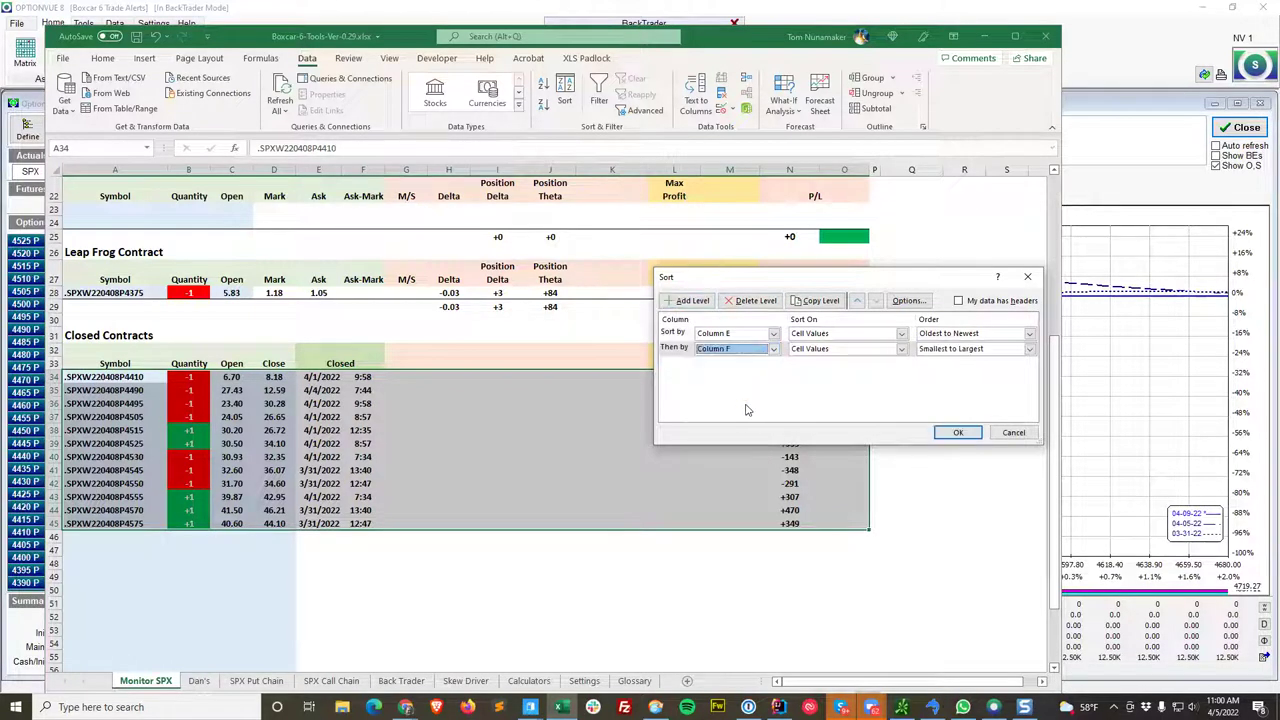
pyautogui.click(957, 432)
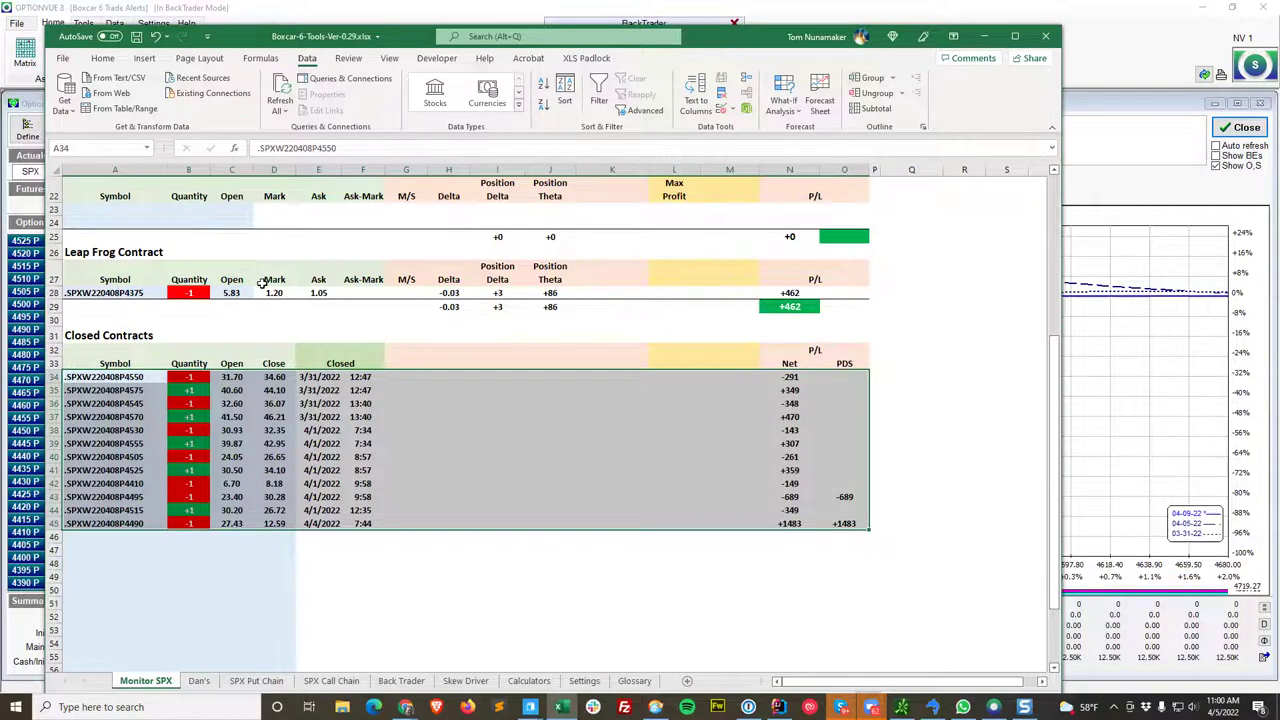
# Step: Go back to the beginning of Monitor SPX and check the version cell and the /ES:XCME Range % formula
pyautogui.hotkey('ctrl', 'Home')
pyautogui.press('Down')
pyautogui.press('F2')
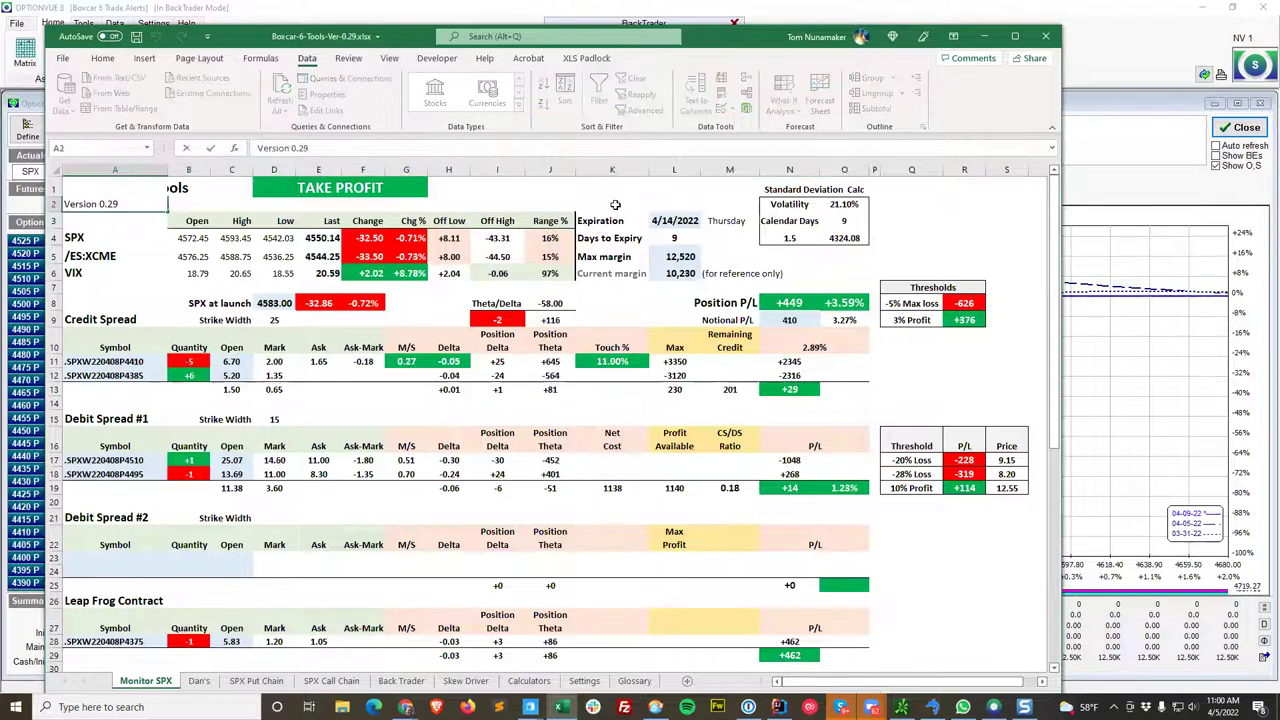
pyautogui.click(550, 256)
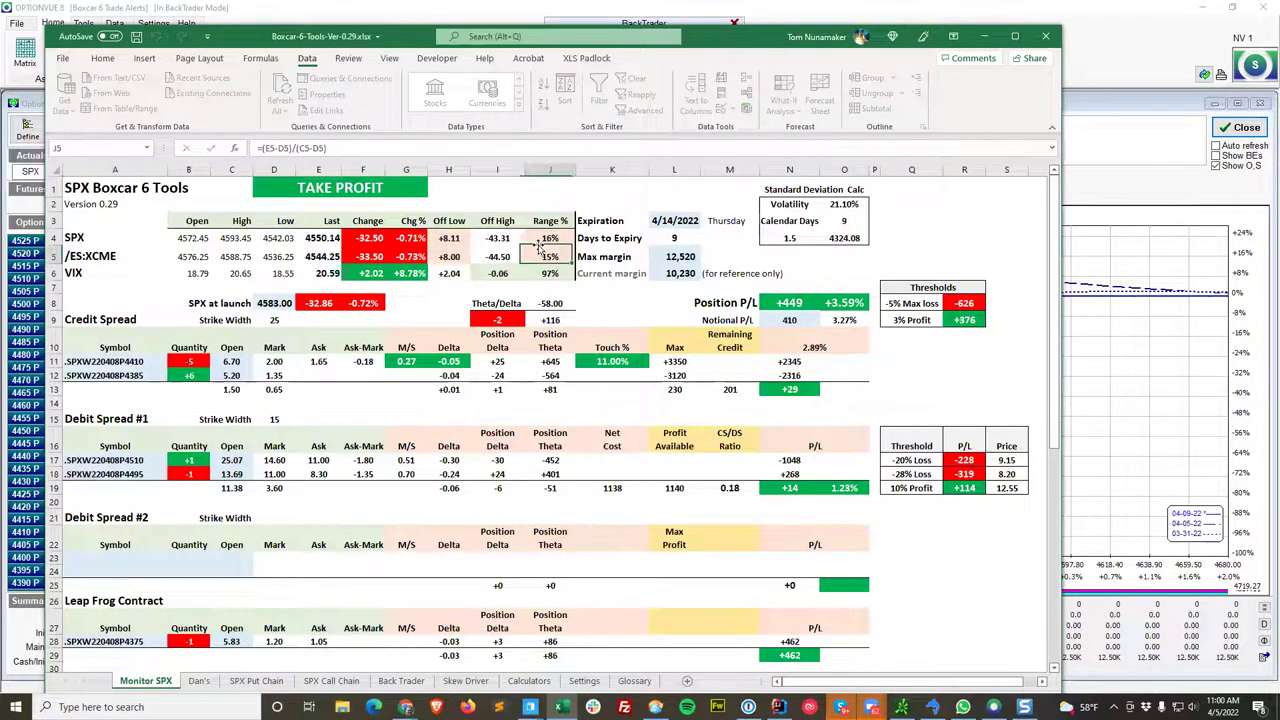
# Step: Minimize the workbook, switch to the Aeromir member site in Chrome, and open the Boxcar 6 Trade Alerts page
pyautogui.click(987, 38)
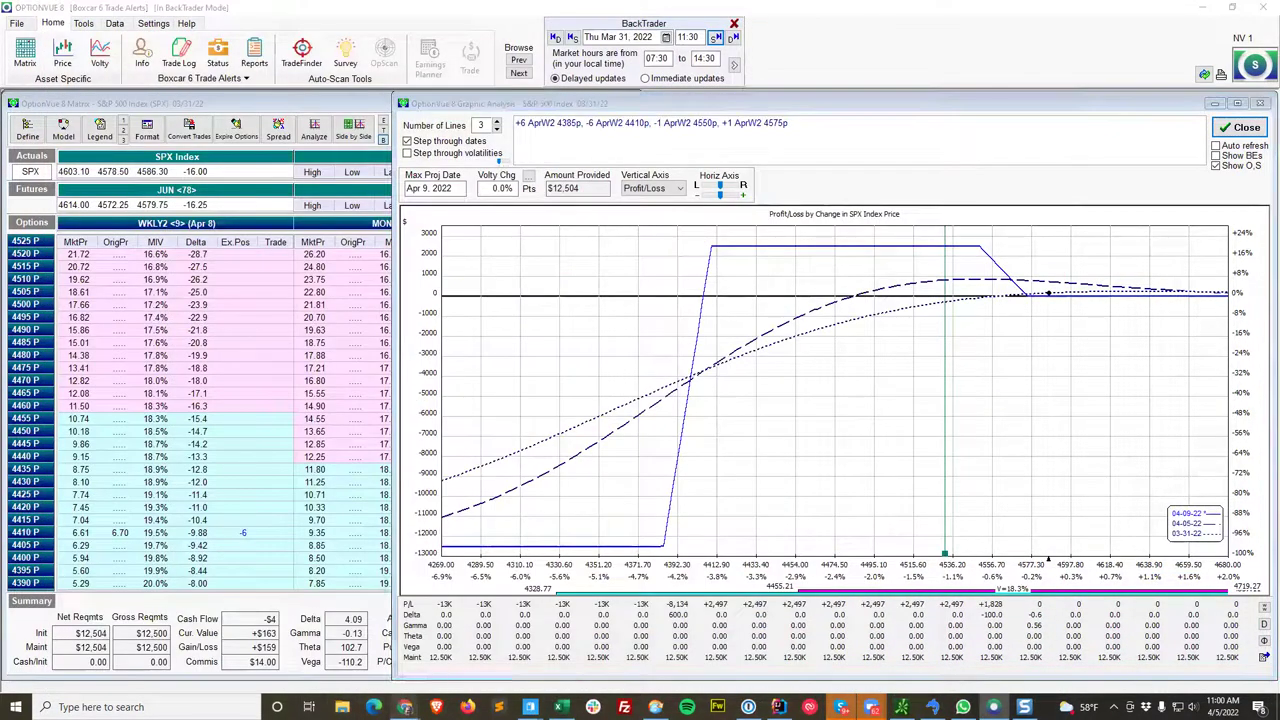
pyautogui.moveTo(405, 707)
pyautogui.click(345, 648)
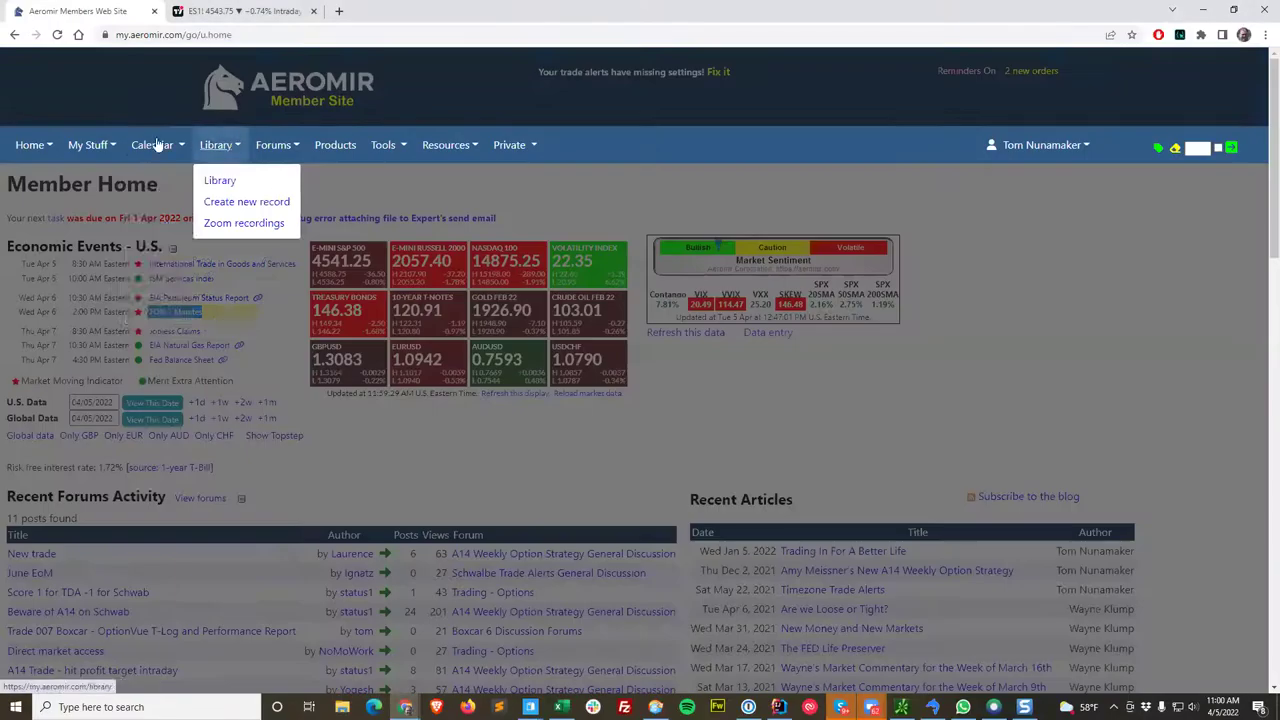
pyautogui.moveTo(98, 148)
pyautogui.click(103, 220)
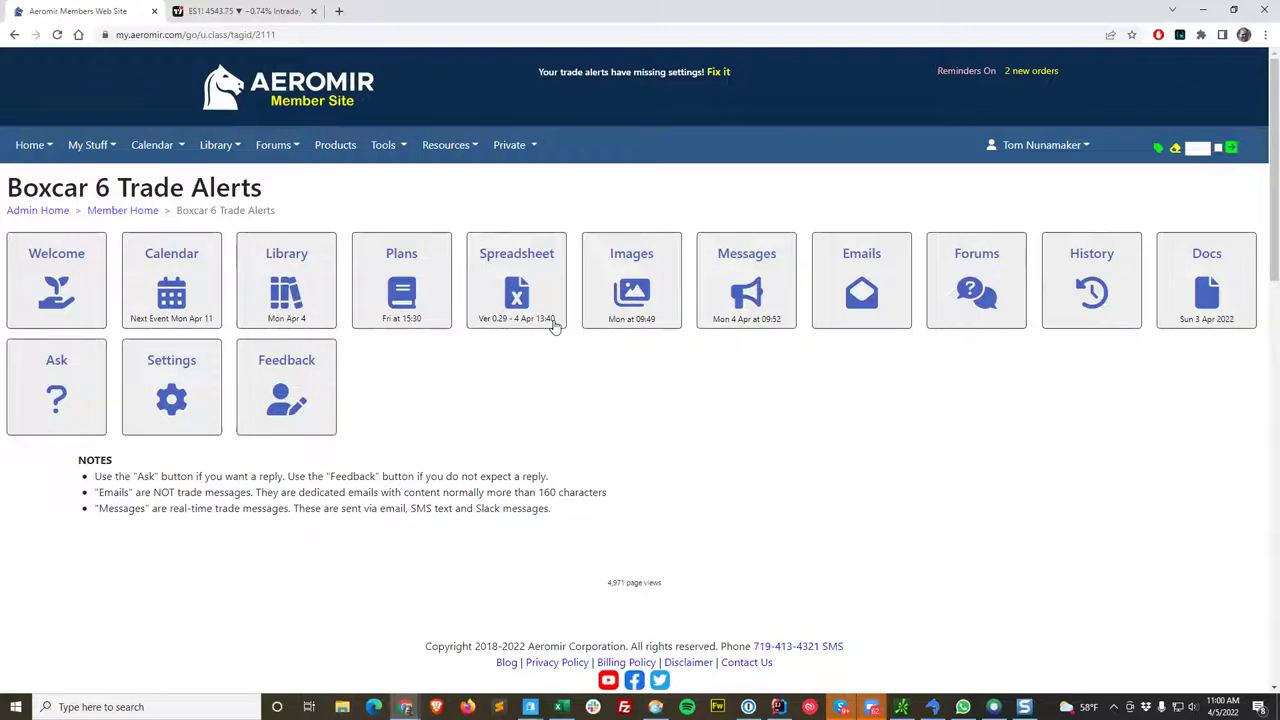
# Step: Open the Boxcar 6 Spreadsheet page and review its download link and version history
pyautogui.click(516, 286)
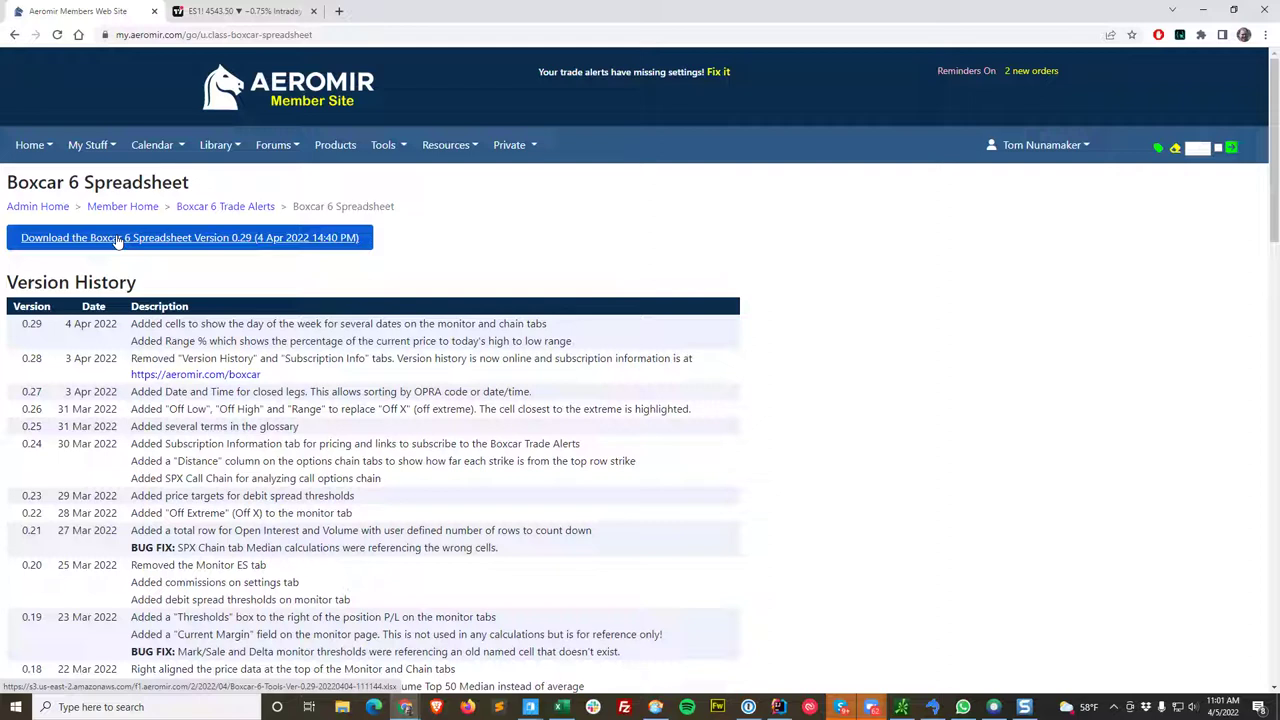
pyautogui.scroll(-5, 213, 387)
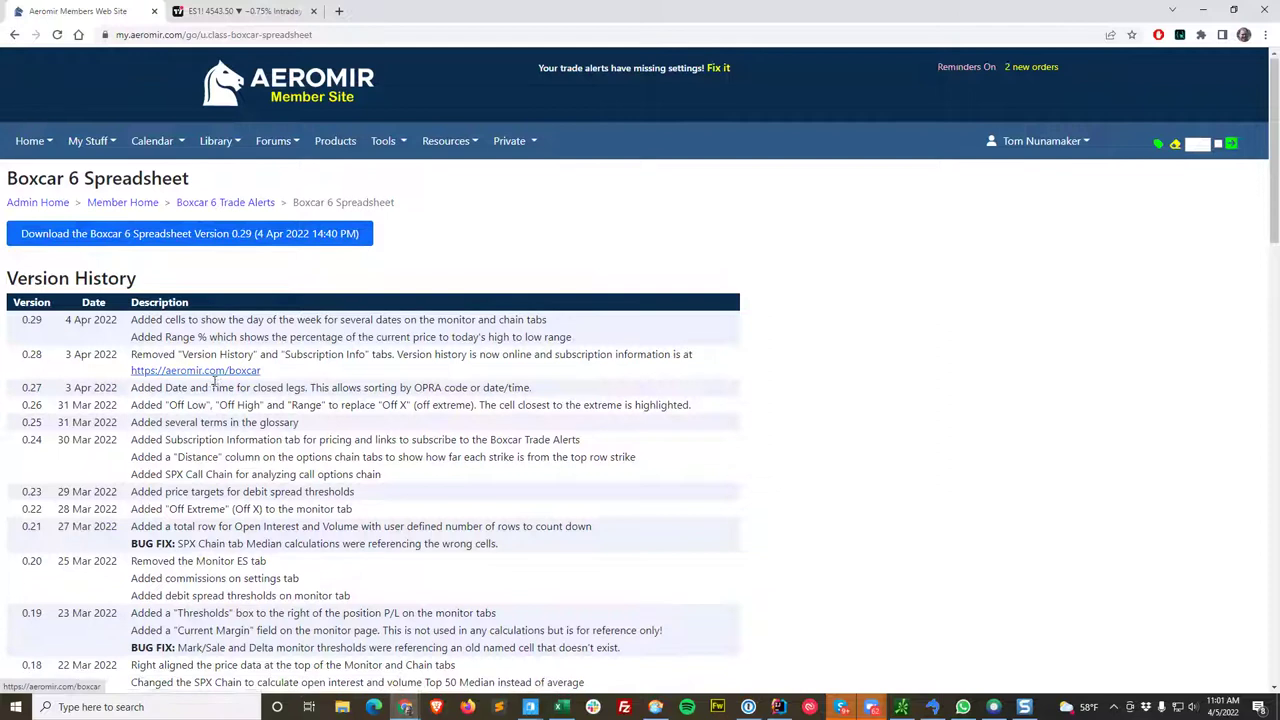
pyautogui.scroll(2, 213, 387)
pyautogui.scroll(3, 220, 382)
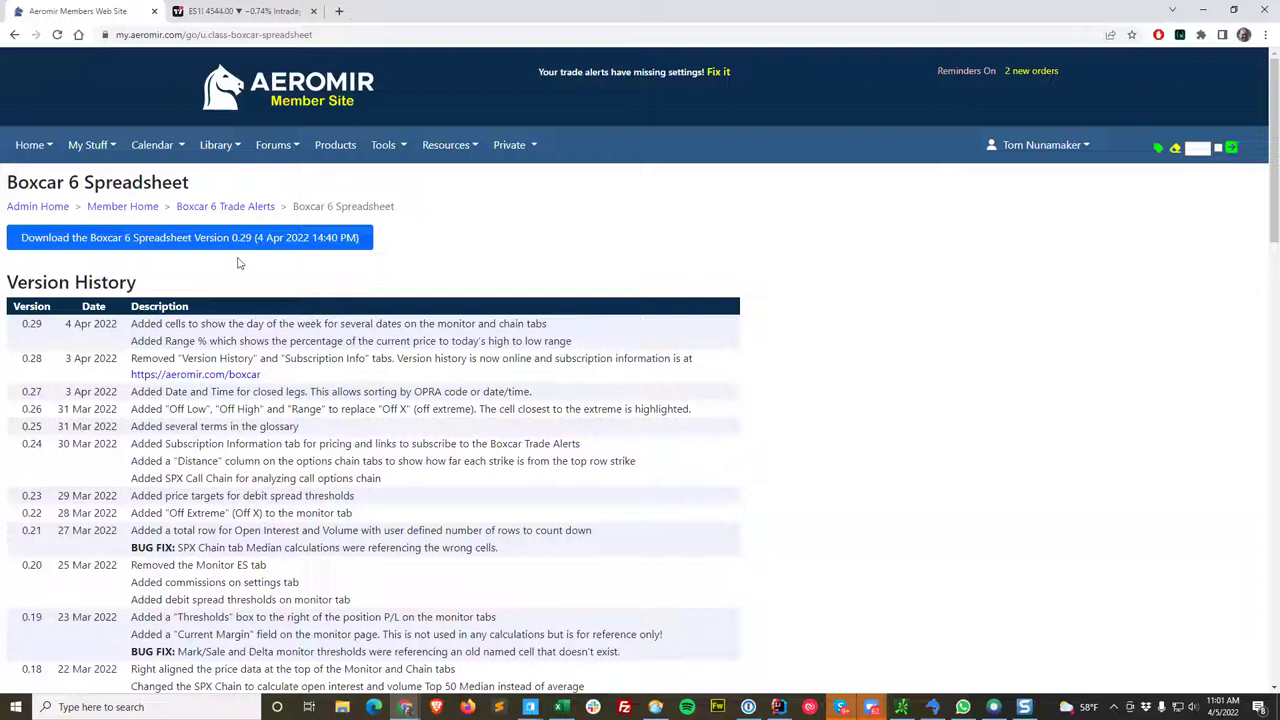
# Step: Open the Boxcar 6 Trade Alerts settings and examine the email and SMS options for Boxcar Spreadsheet Updated notifications
pyautogui.moveTo(88, 157)
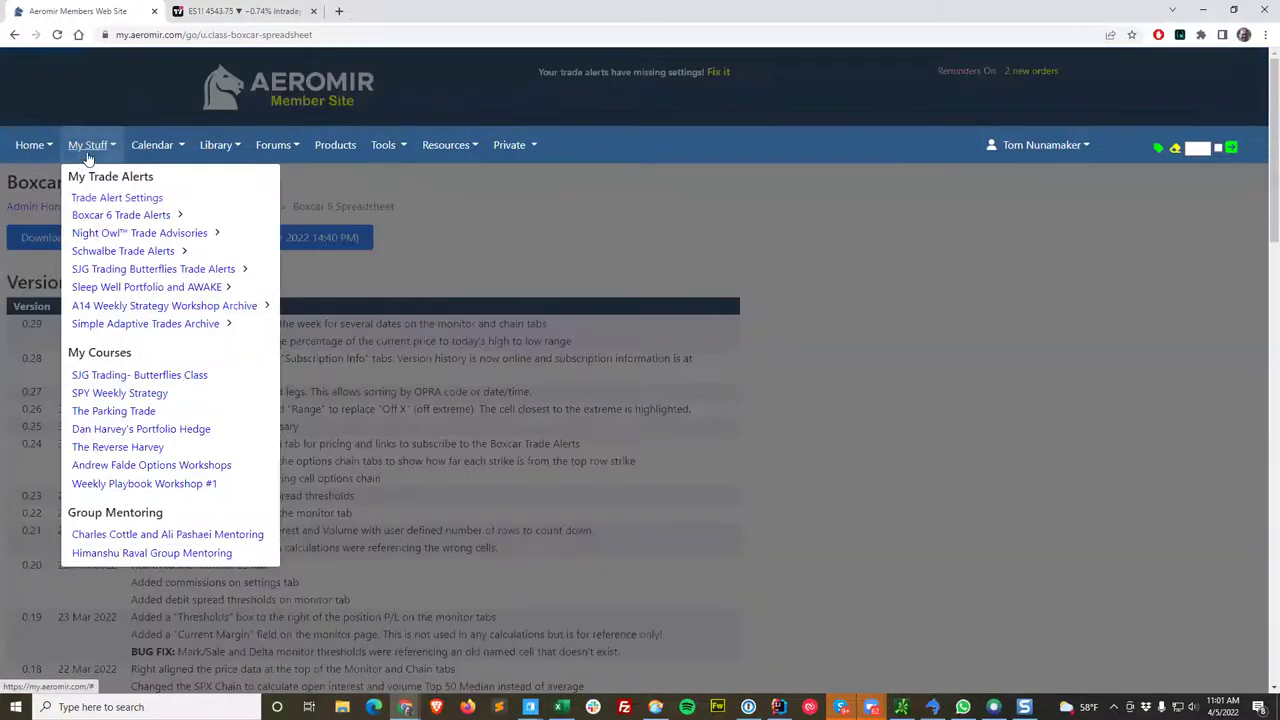
pyautogui.click(94, 214)
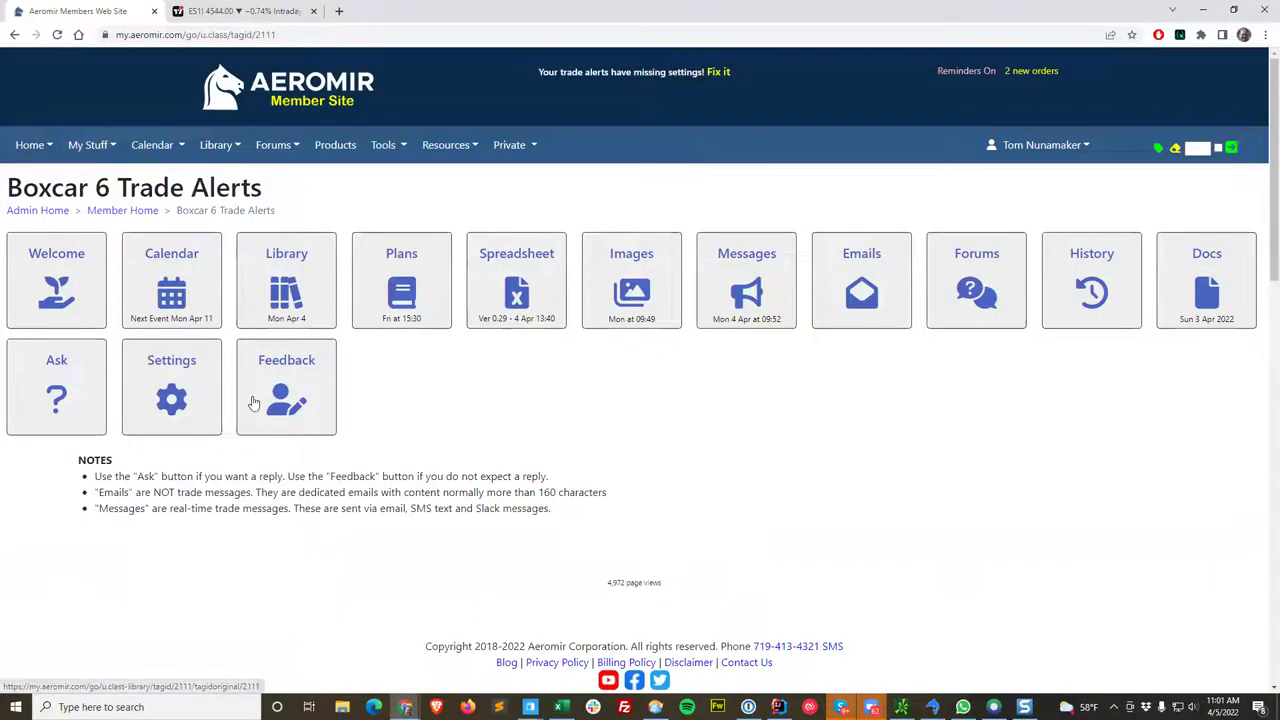
pyautogui.click(185, 400)
pyautogui.scroll(-2, 182, 400)
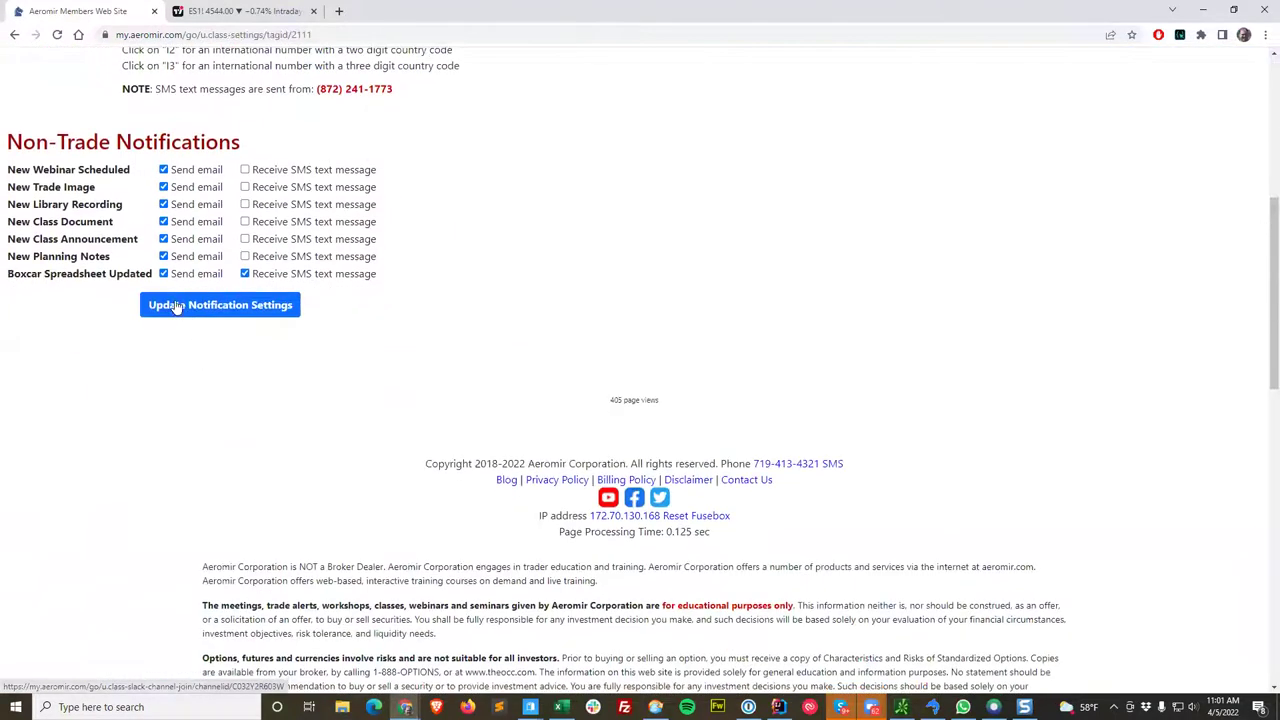
pyautogui.moveTo(20, 276); pyautogui.dragTo(152, 286)
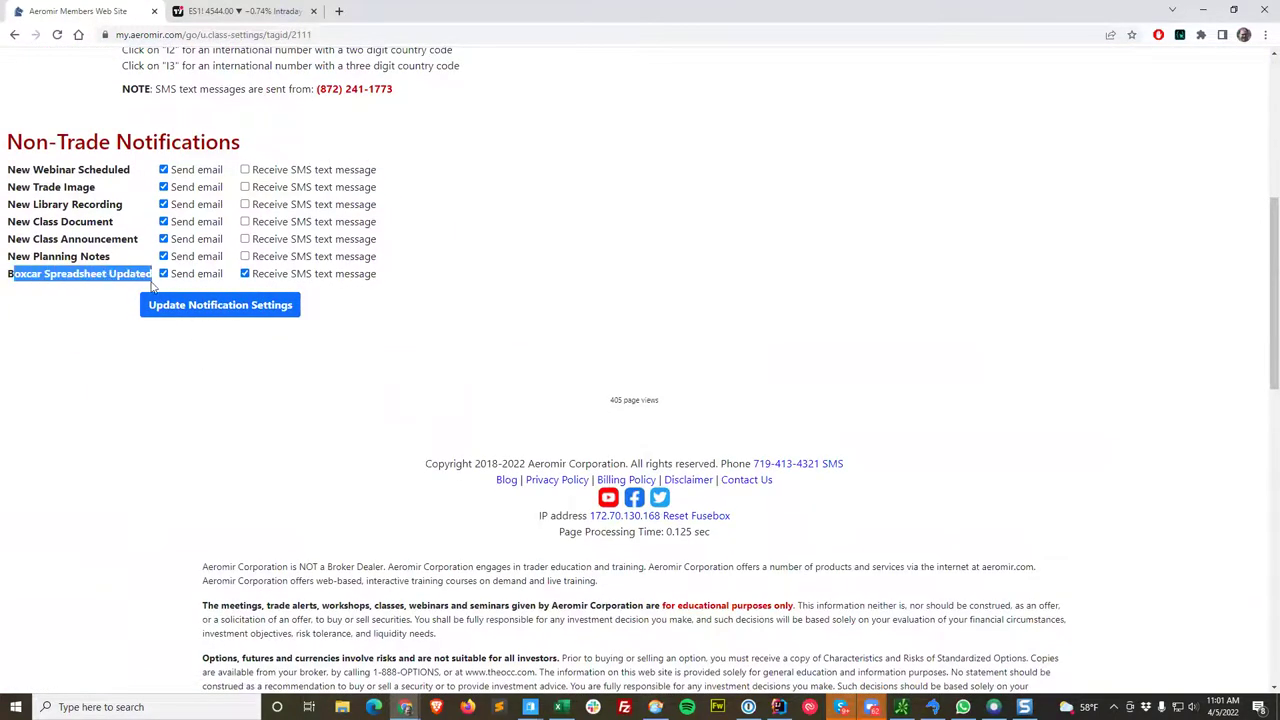
pyautogui.click(118, 278)
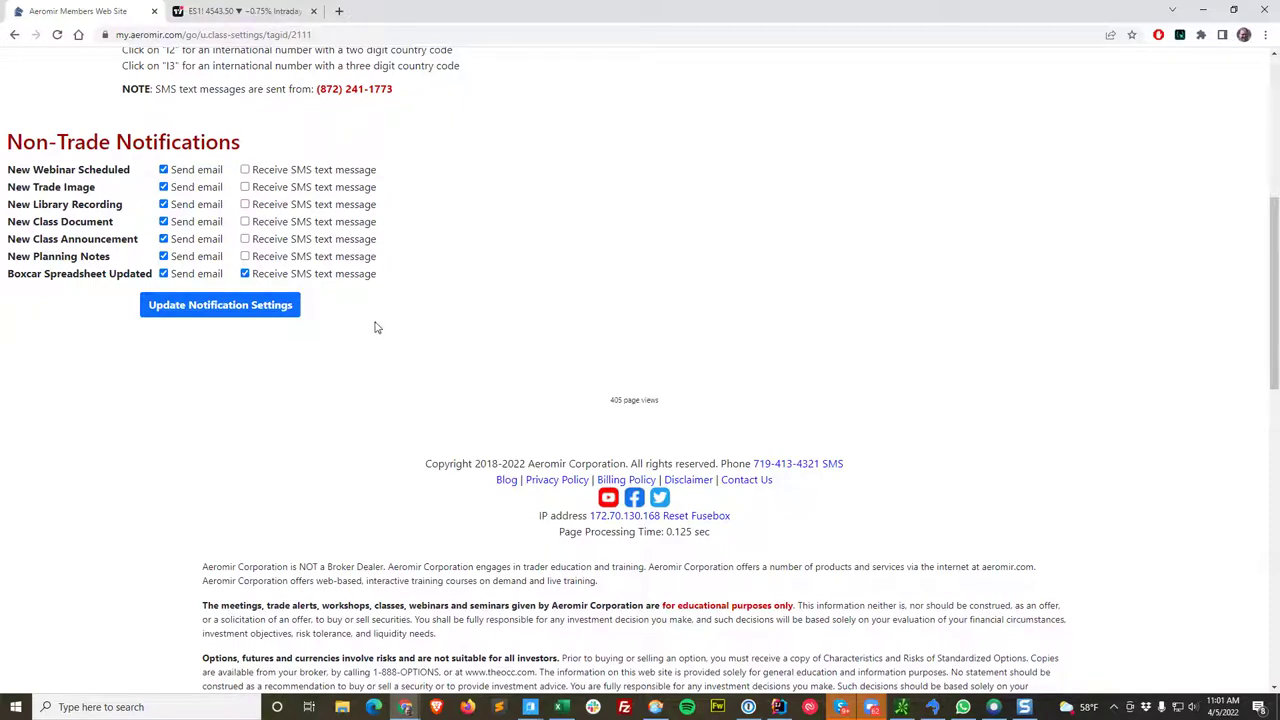
pyautogui.moveTo(173, 277); pyautogui.dragTo(212, 274)
pyautogui.moveTo(289, 274); pyautogui.dragTo(415, 284)
# Step: Return to the Boxcar 6 Trade Alerts home page and reopen the Boxcar 6 Spreadsheet page
pyautogui.scroll(3, 404, 320)
pyautogui.scroll(1, 404, 320)
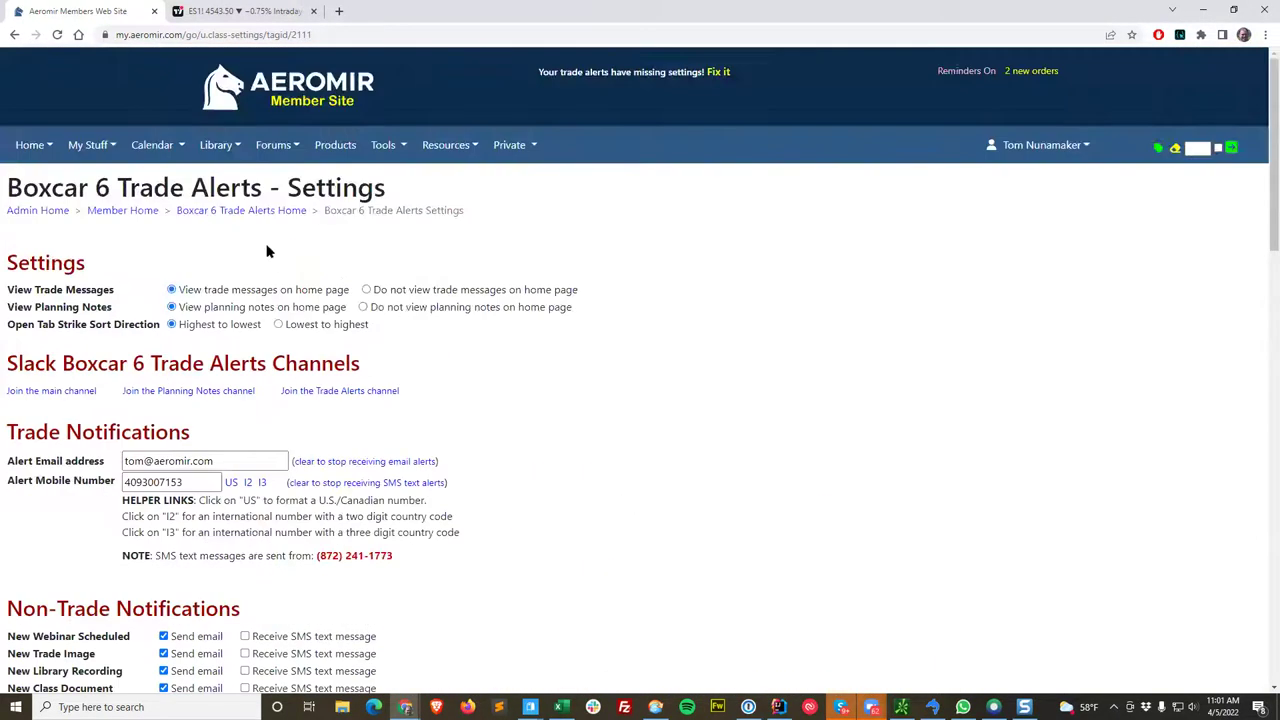
pyautogui.click(248, 212)
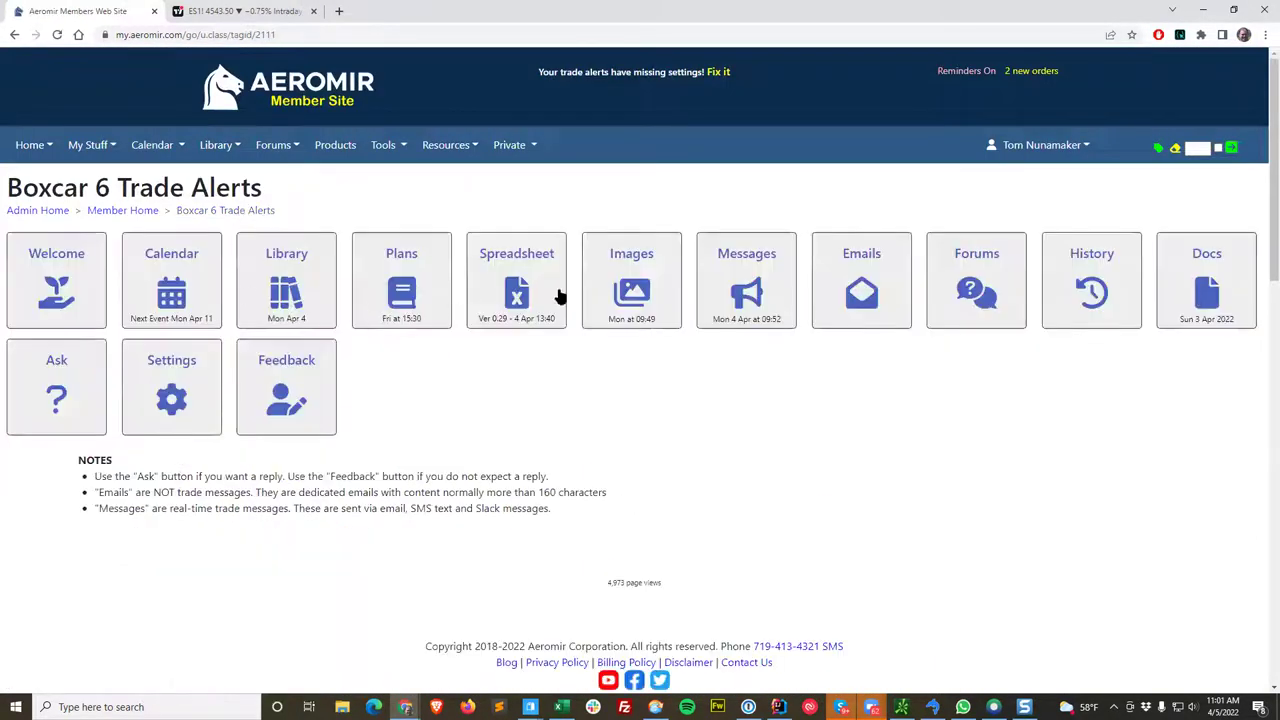
pyautogui.click(518, 284)
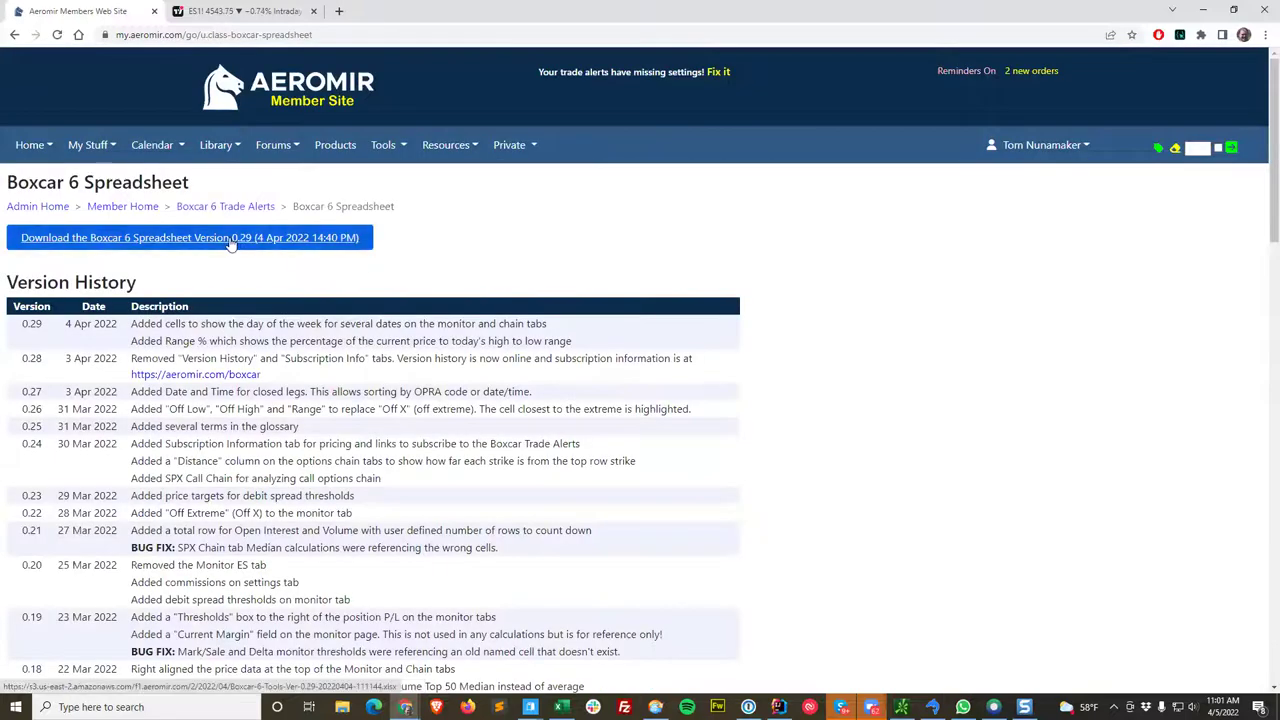